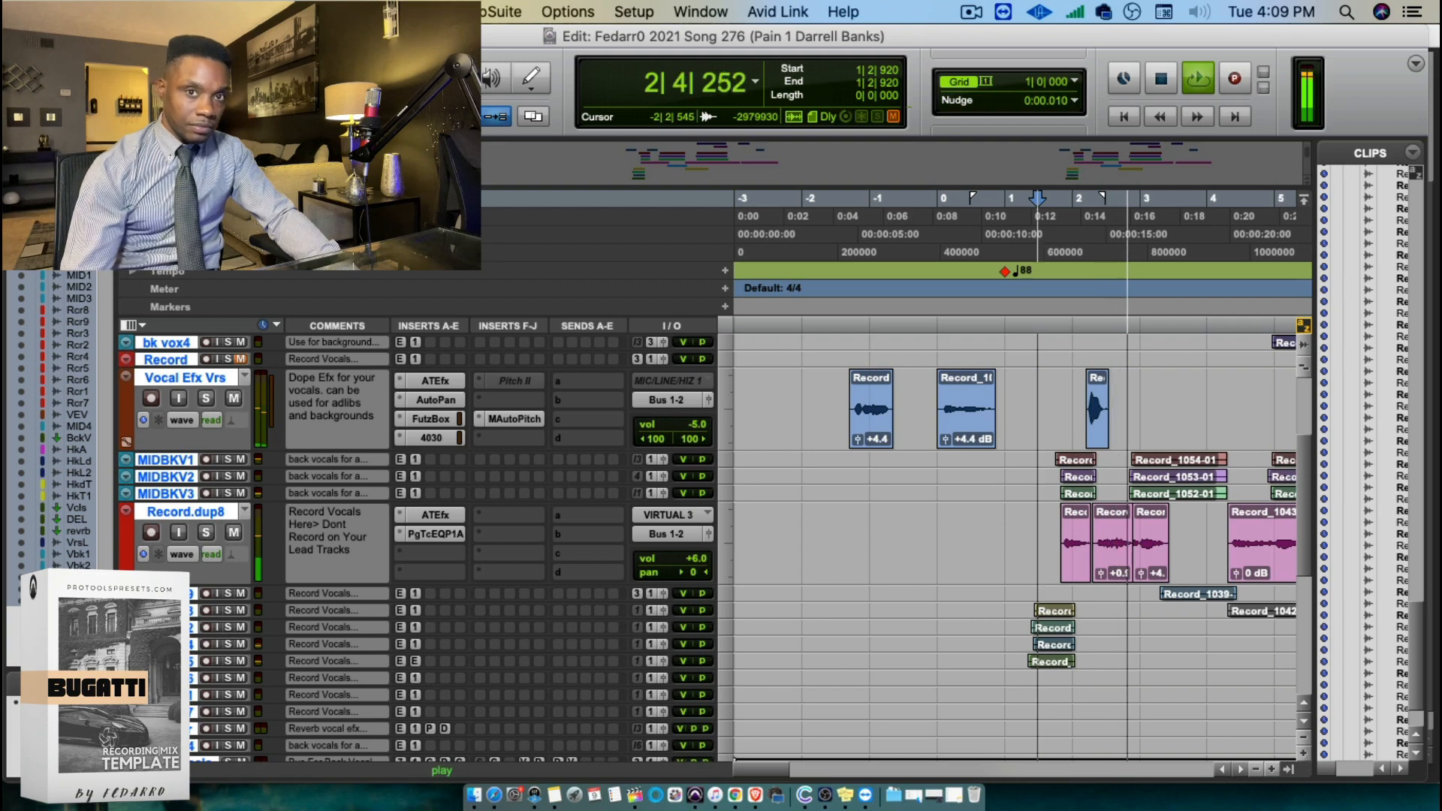
# Select all tracks and adjust them to one uniform, medium track height
pyautogui.click(193, 680)
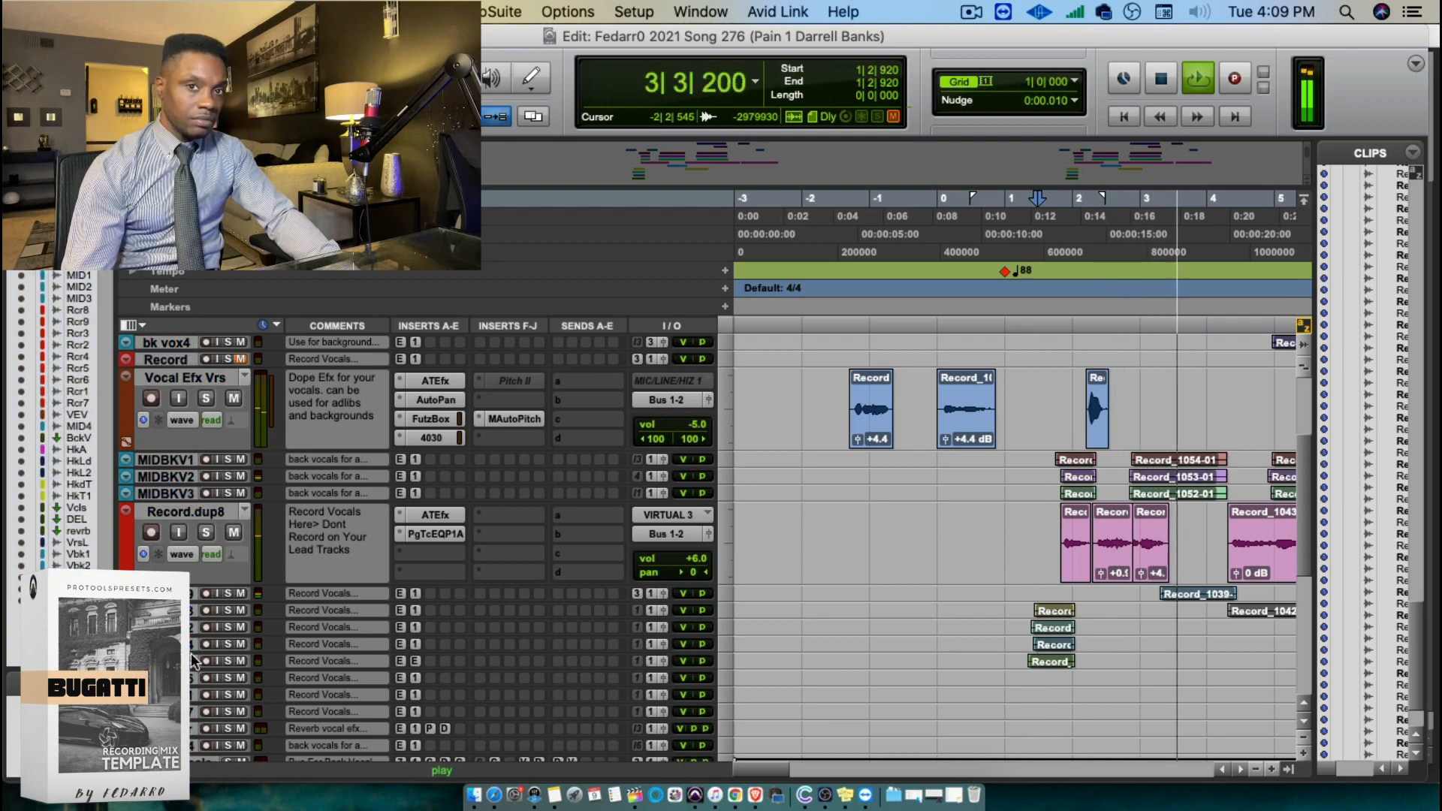
pyautogui.keyDown('alt'); pyautogui.click(190, 642); pyautogui.keyUp('alt')
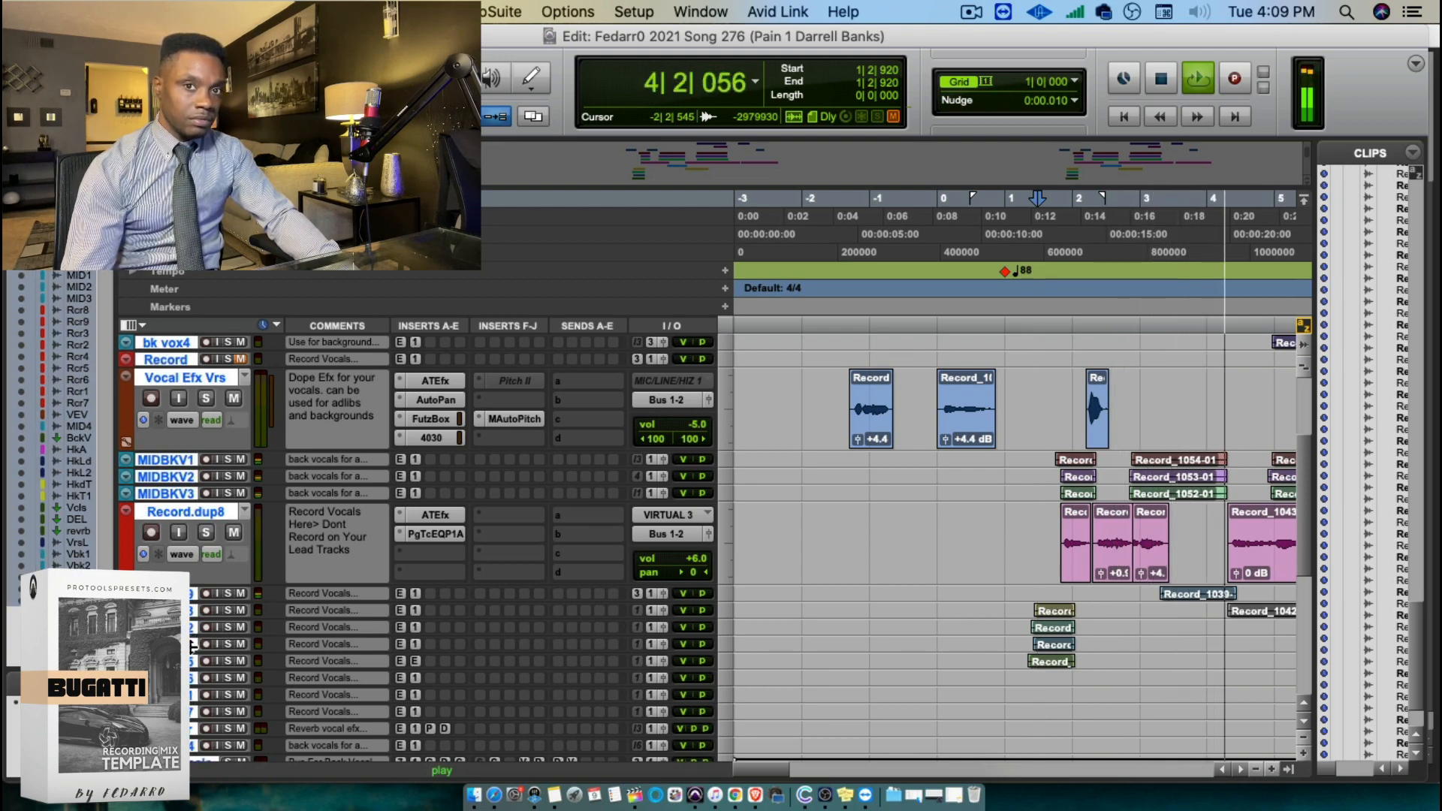
pyautogui.hotkey('ctrl', 'Up')
pyautogui.scroll(-5, 1023, 500)
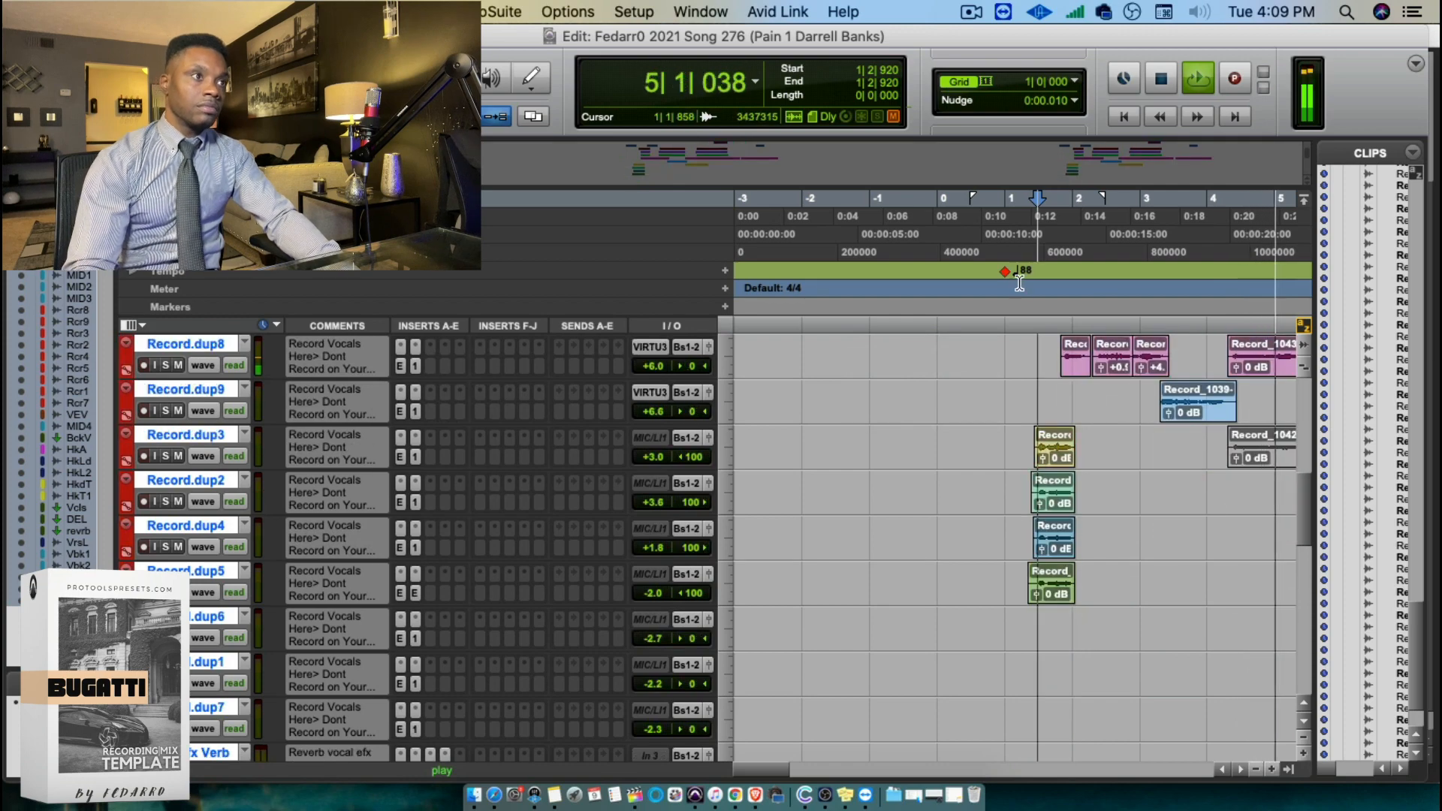
# Trim the starts of the four stacked clips on Record.dup3, dup2, dup4 and dup5 to a common start point
pyautogui.click(1027, 242)
pyautogui.press('t')
pyautogui.press('t')
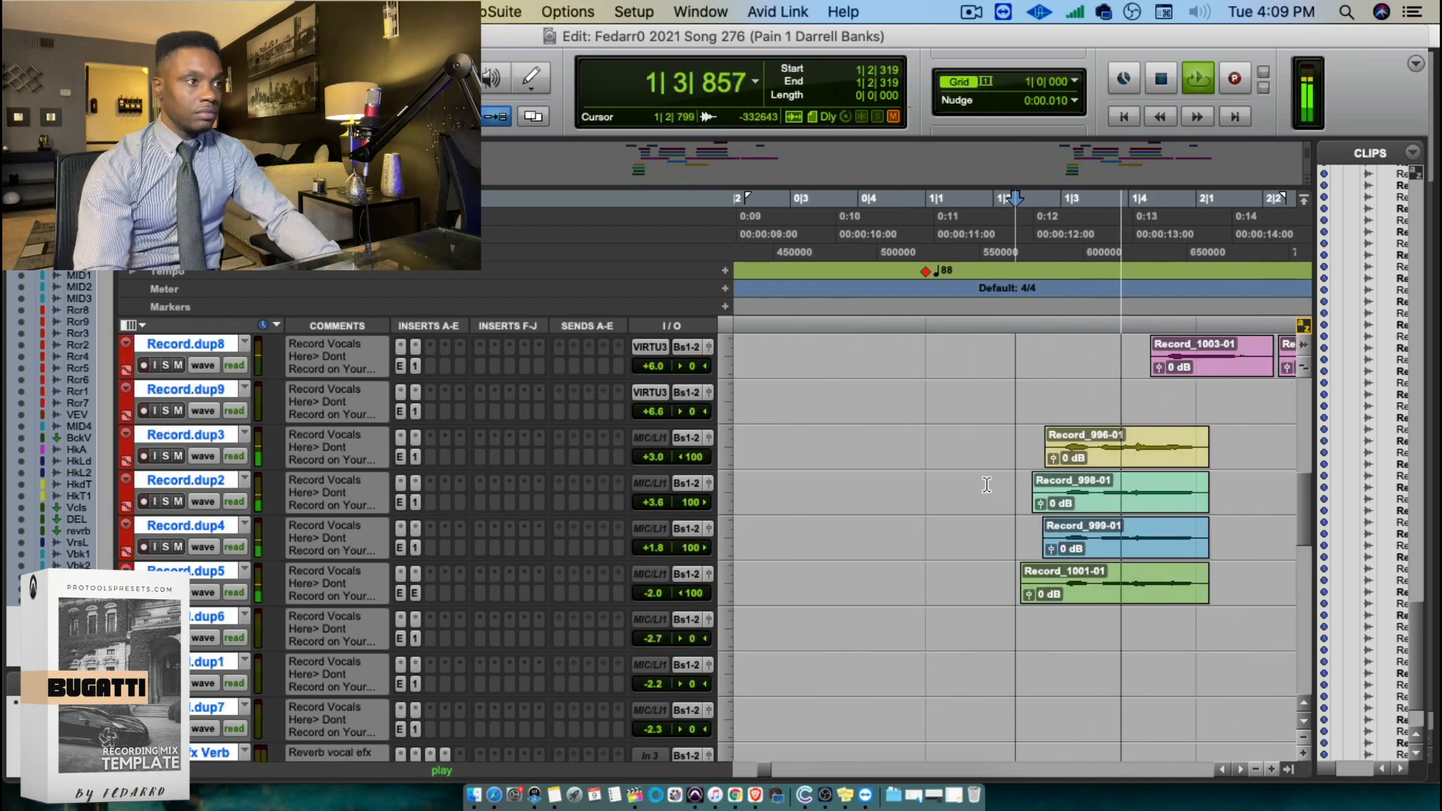
pyautogui.moveTo(981, 490); pyautogui.dragTo(1055, 596)
pyautogui.moveTo(1005, 404); pyautogui.dragTo(1056, 617)
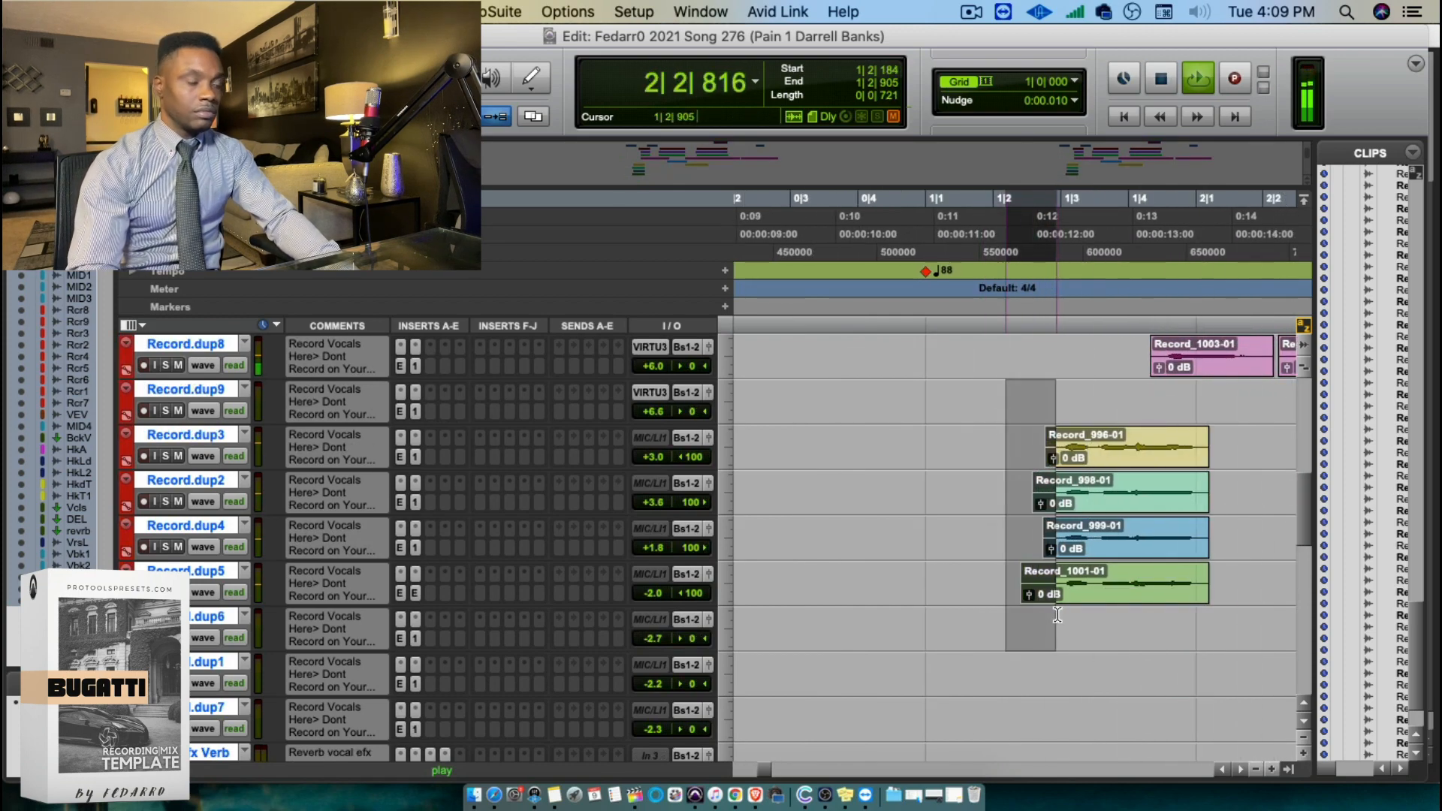
pyautogui.press('Delete')
# Trim the ends of the same four stacked vocal clips to a common end point
pyautogui.moveTo(1196, 444); pyautogui.dragTo(1242, 582)
pyautogui.moveTo(1239, 445); pyautogui.dragTo(1237, 661)
pyautogui.press('Delete')
# Play from just before the trimmed stack clips and check the vocal track levels in the mixer
pyautogui.click(1048, 258)
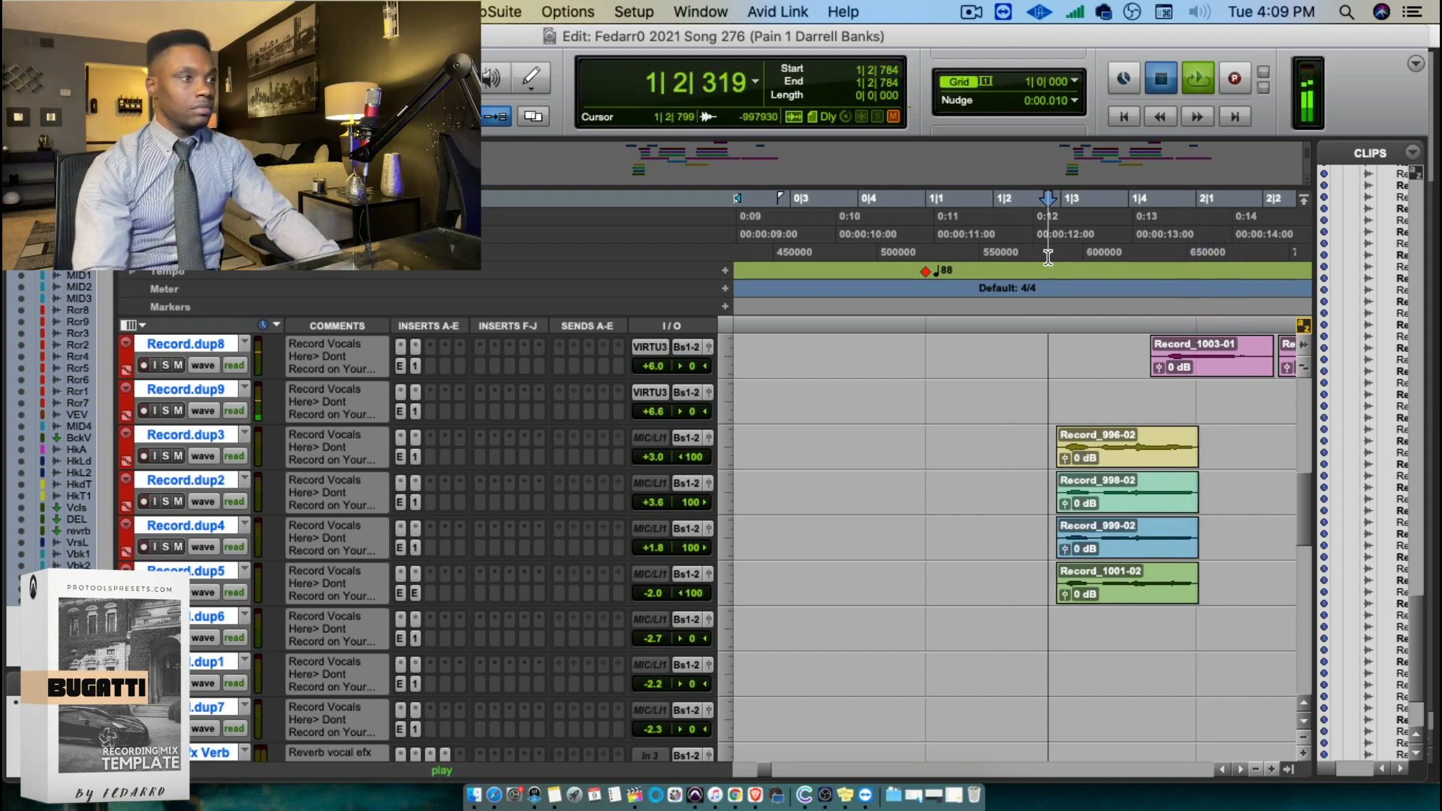
pyautogui.press('super+equal')
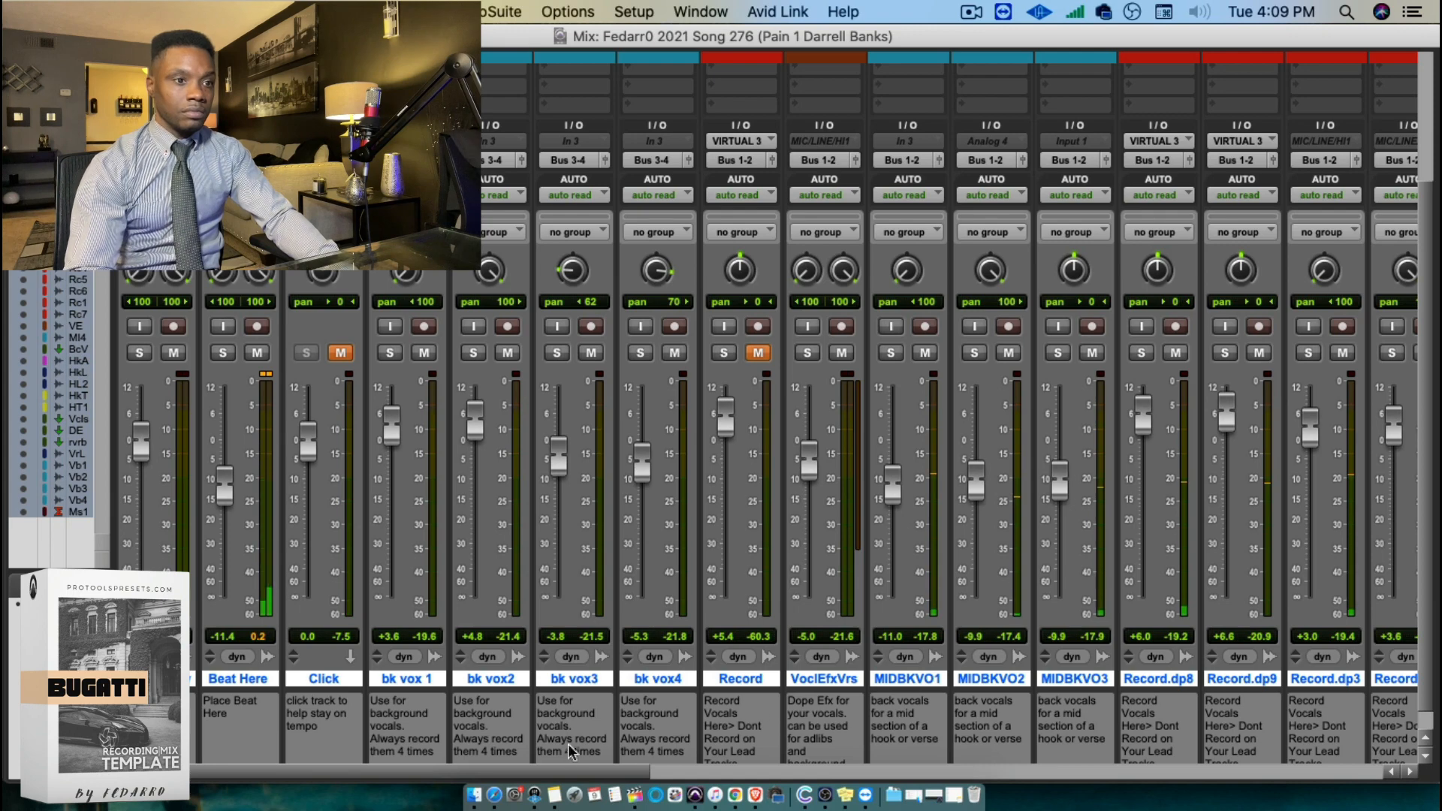
pyautogui.hscroll(5, 596, 768)
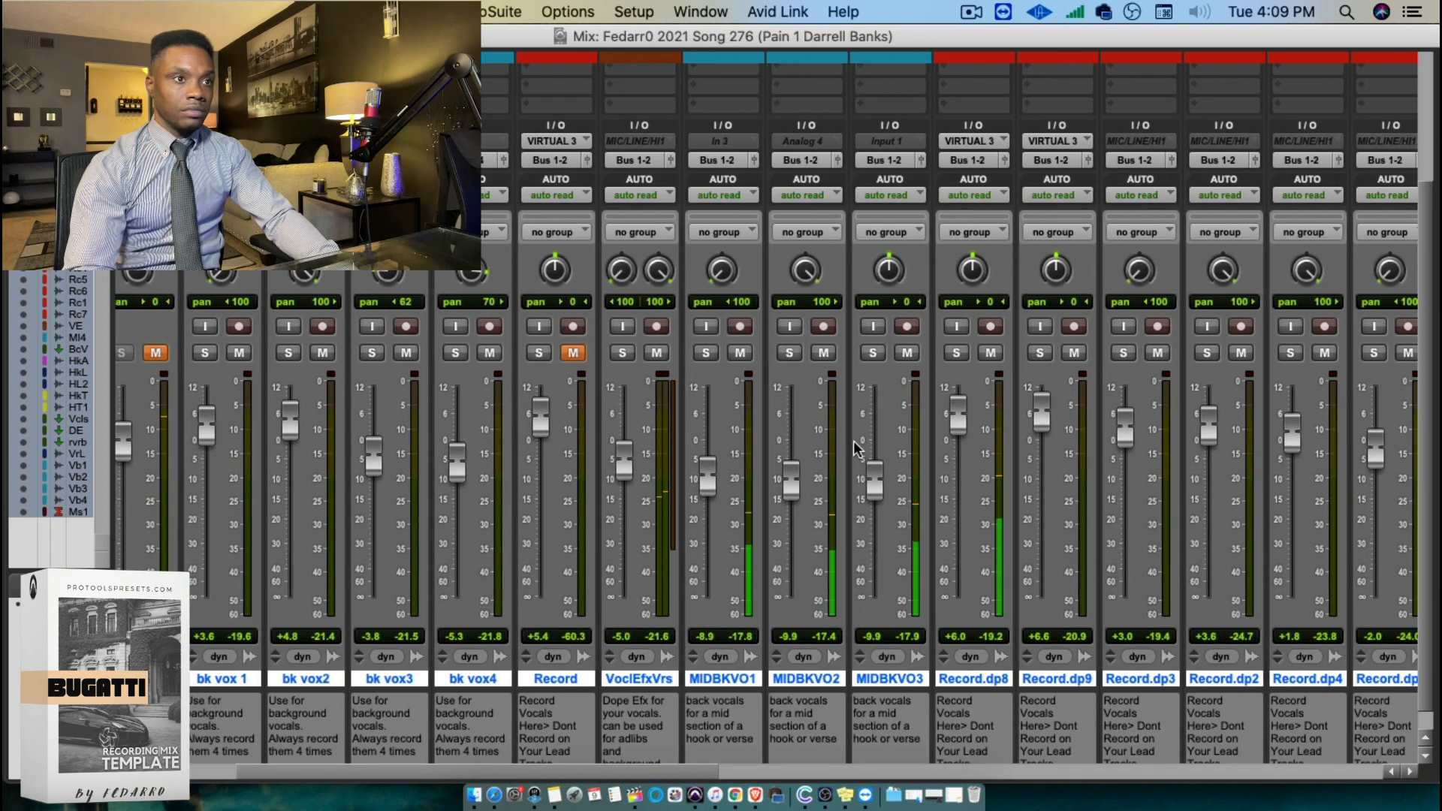
pyautogui.press('super+equal')
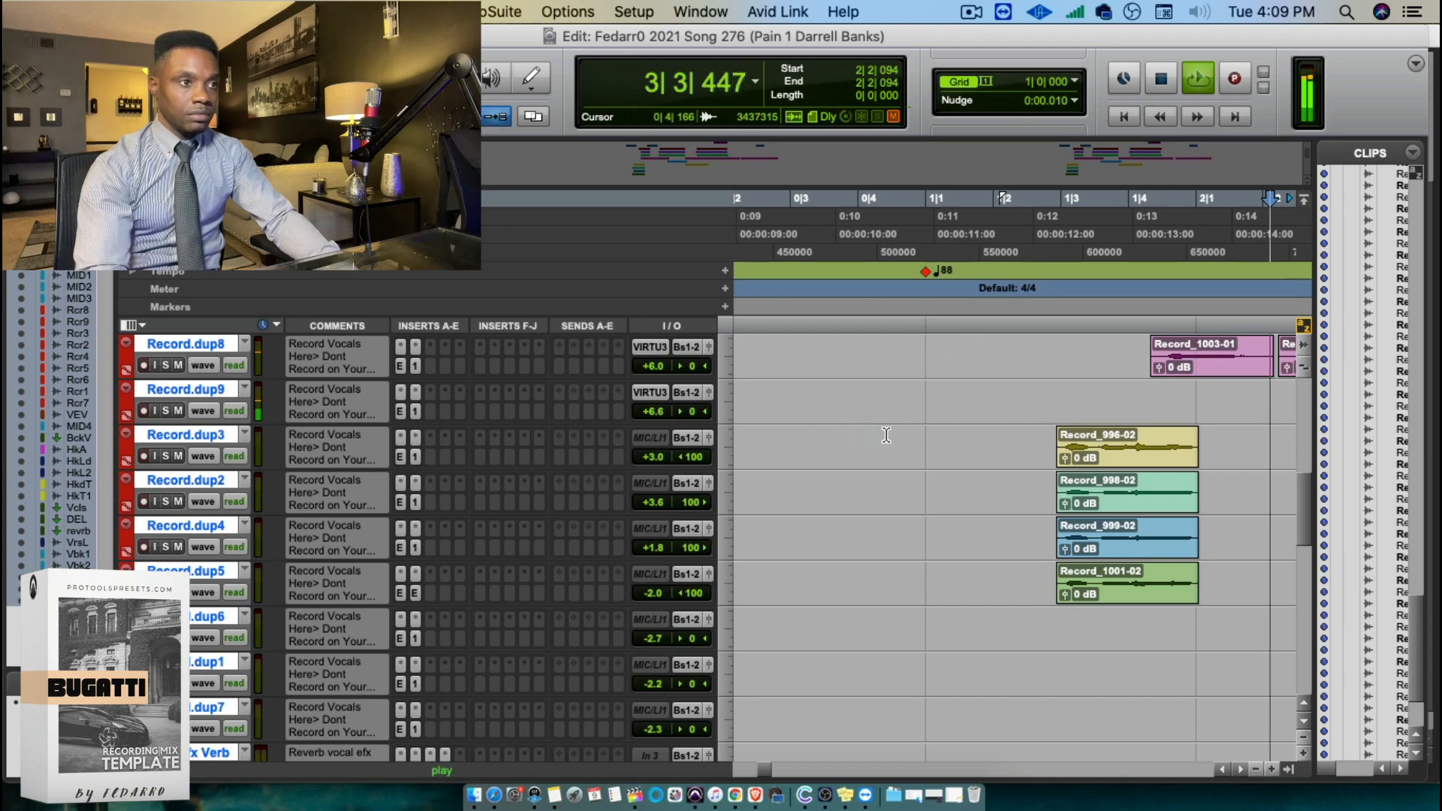
# Select the four tracks holding the trimmed clips and rename Record.dup3 as stack1
pyautogui.click(189, 434)
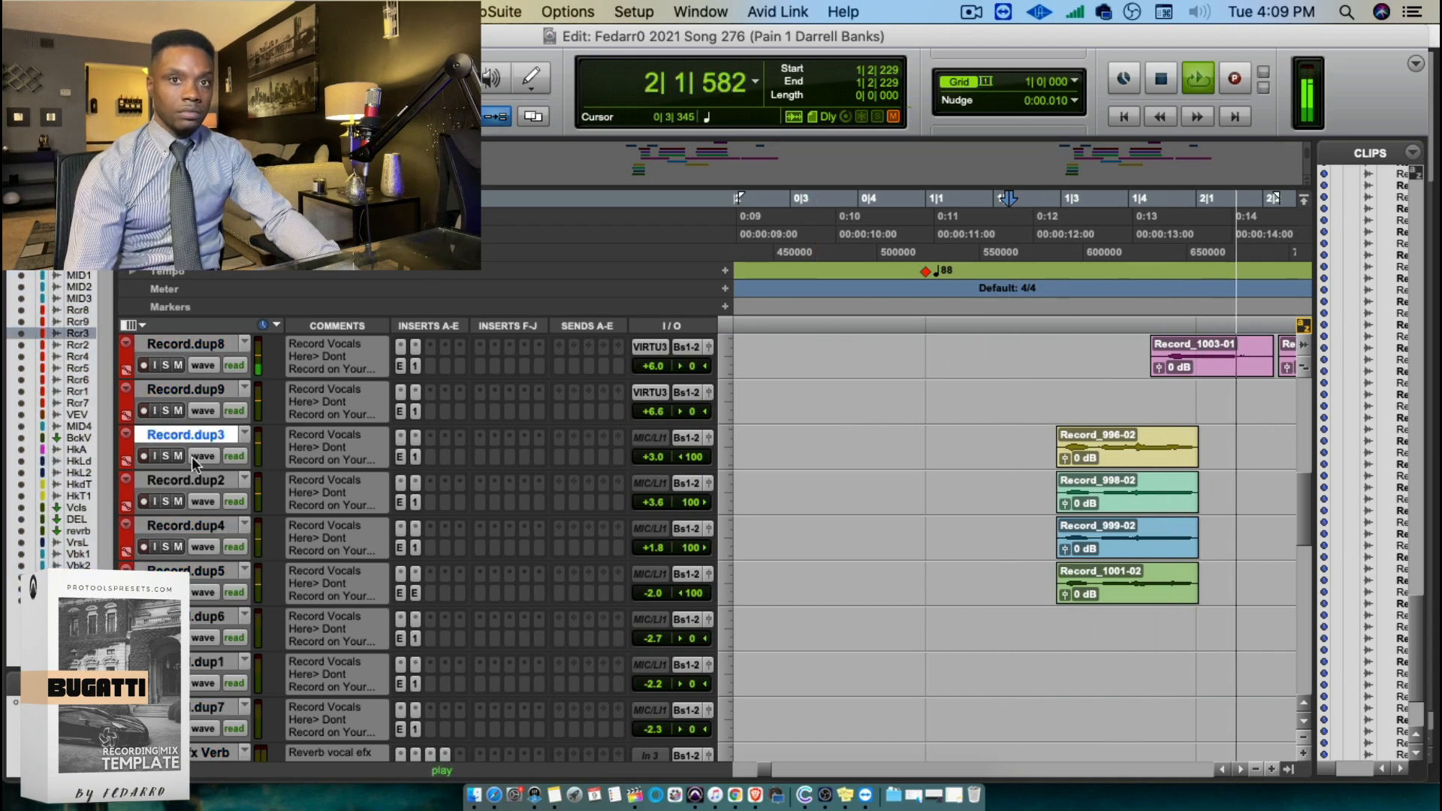
pyautogui.keyDown('shift'); pyautogui.click(203, 570); pyautogui.keyUp('shift')
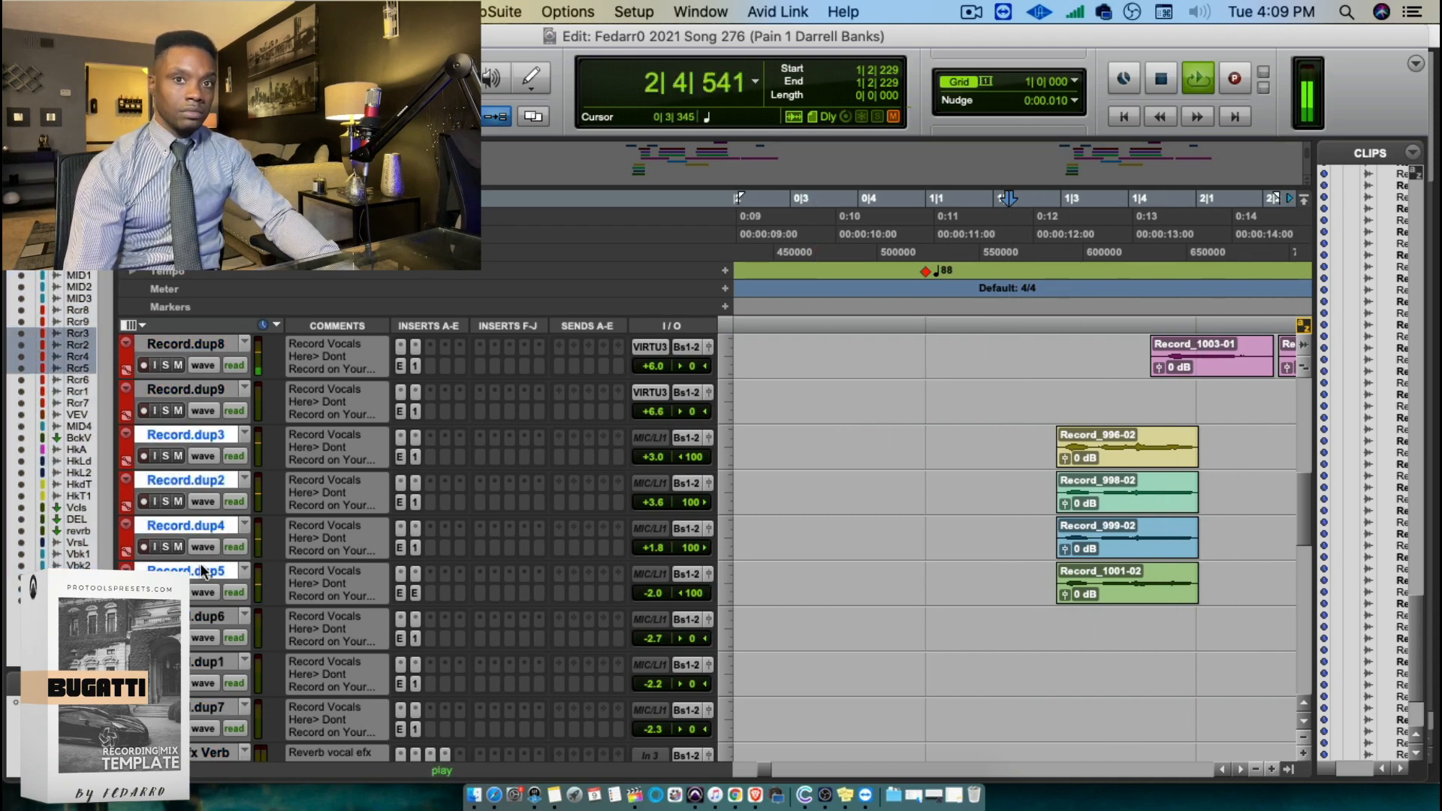
pyautogui.doubleClick(200, 429)
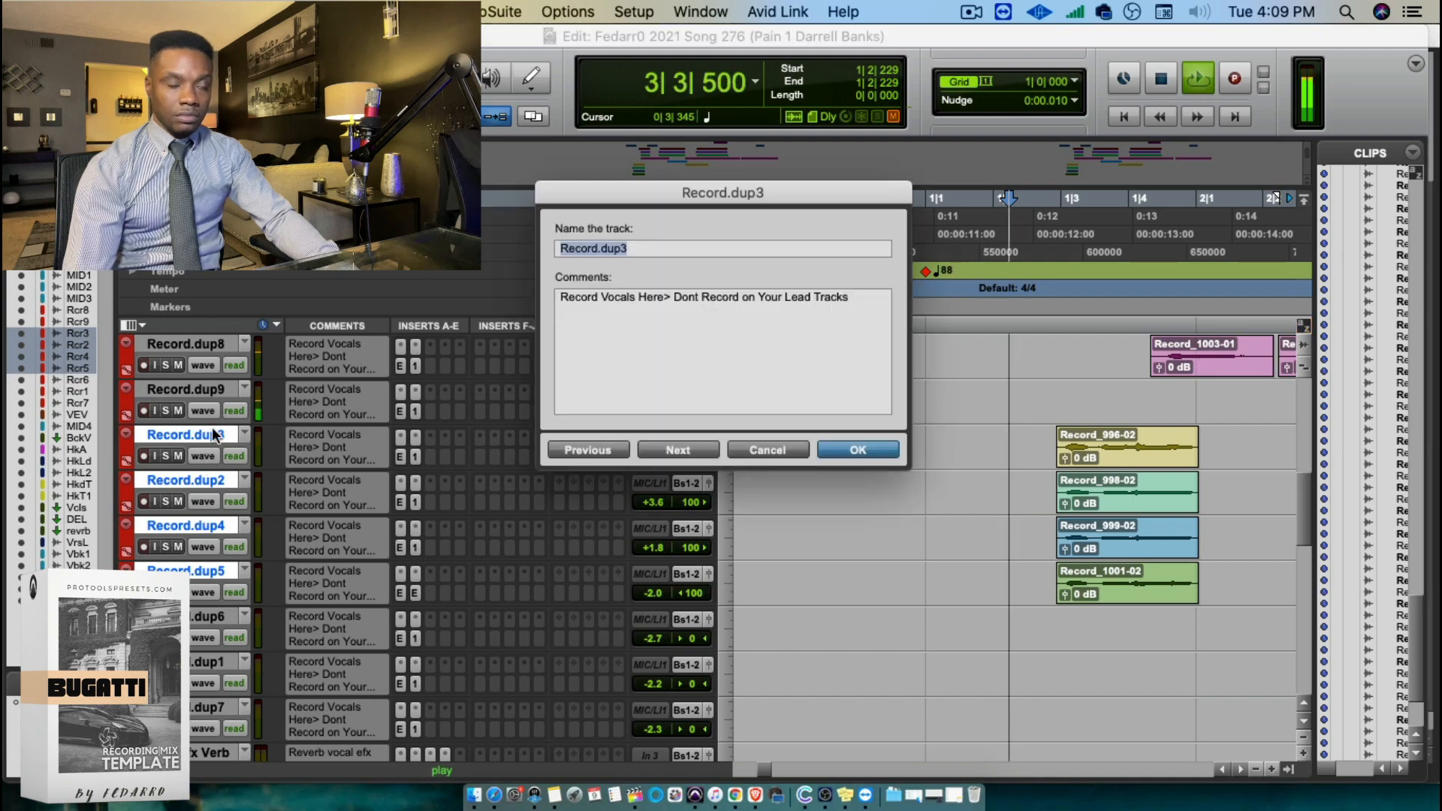
pyautogui.write('stack')
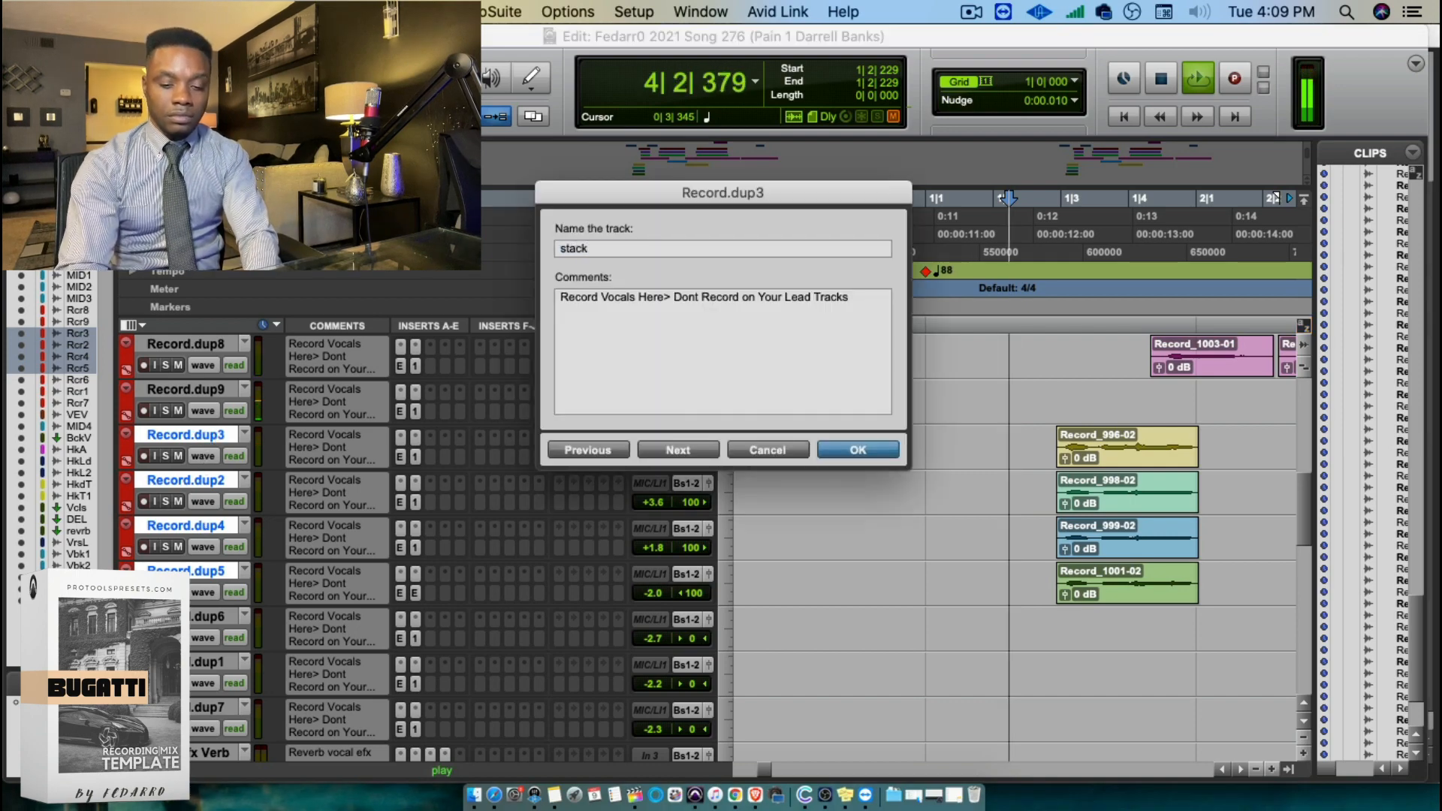
pyautogui.write('1')
pyautogui.press('super+Right')
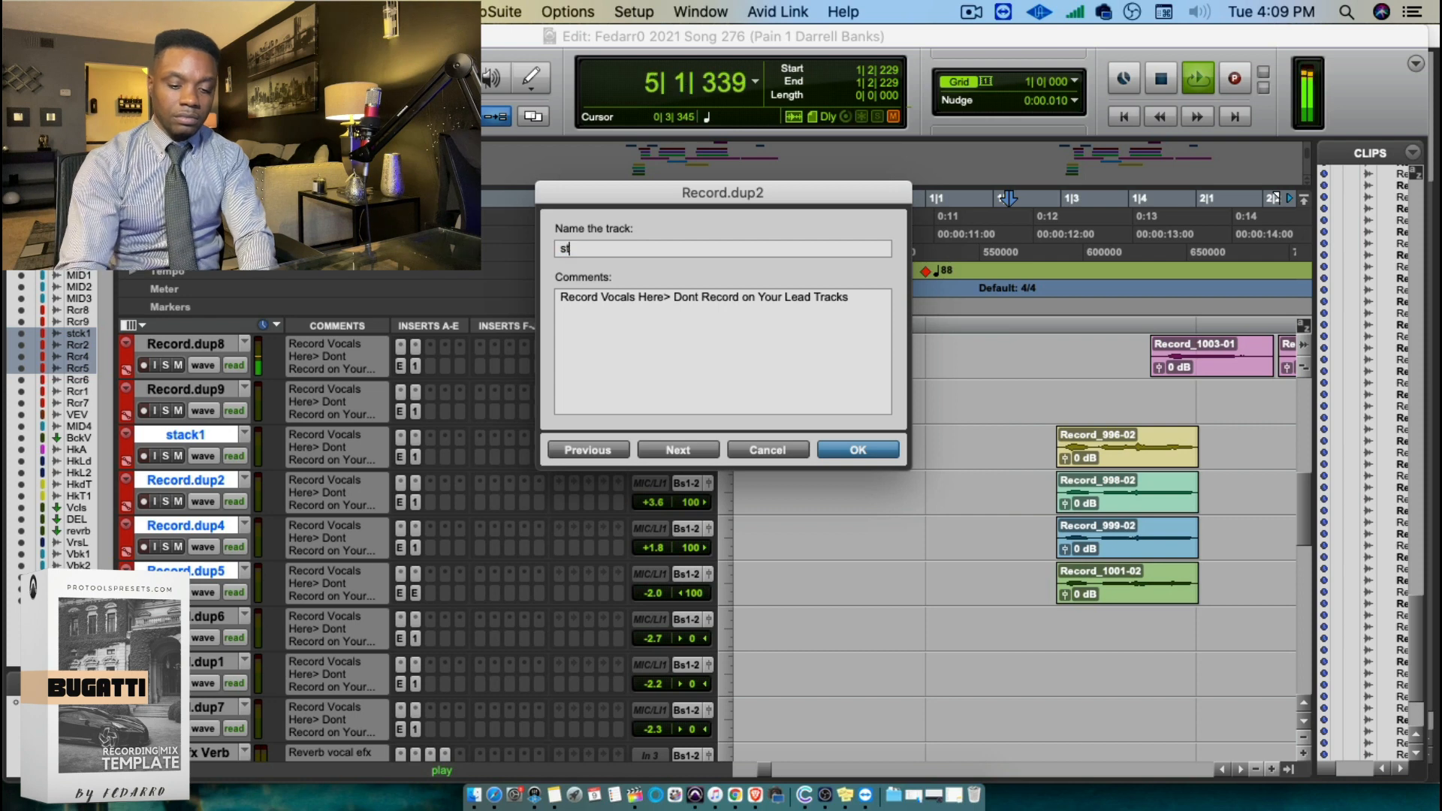
# Rename Record.dup2, Record.dup4 and Record.dup5 as stack2, stack3 and stack4
pyautogui.press('super+Right')
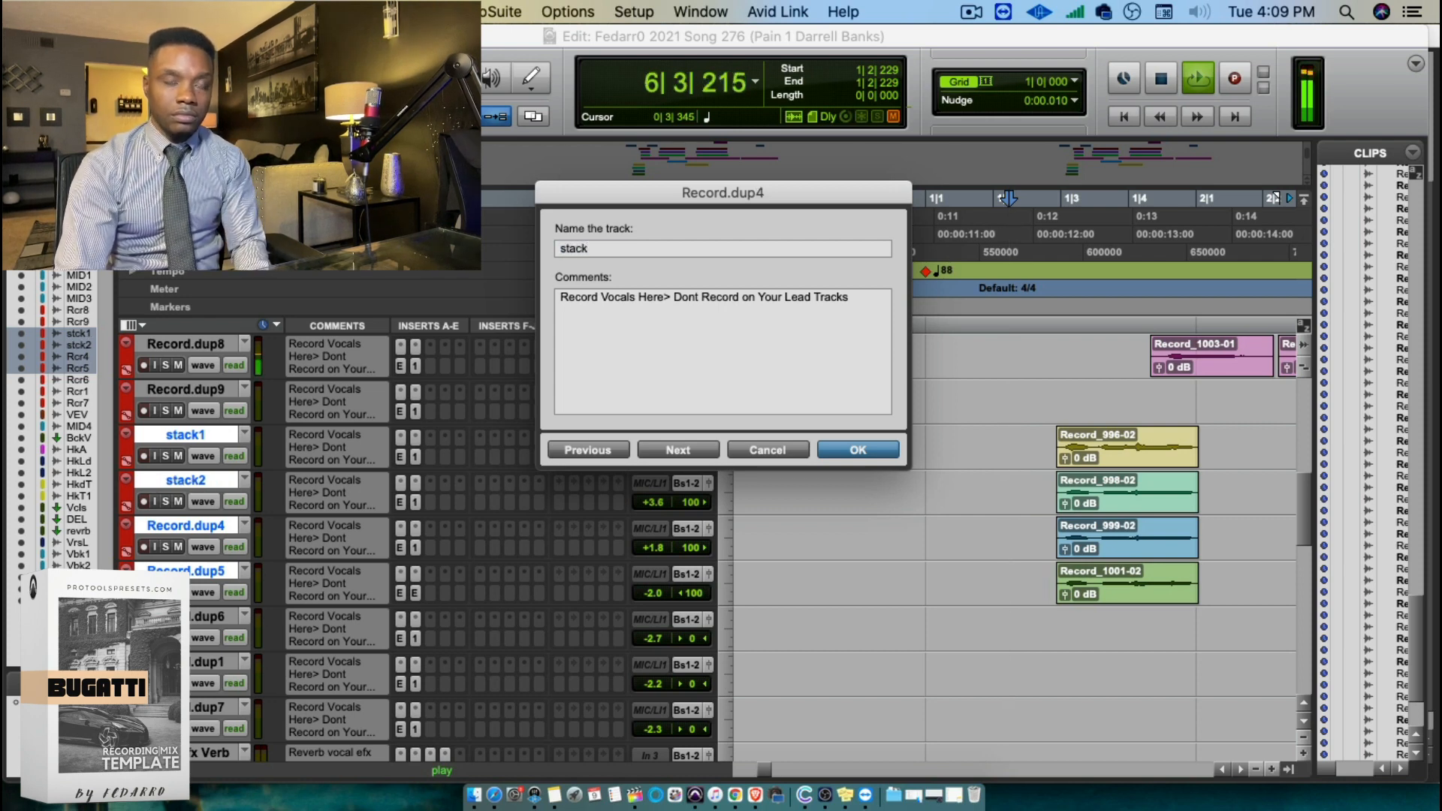
pyautogui.write('stack2')
pyautogui.press('super+Right')
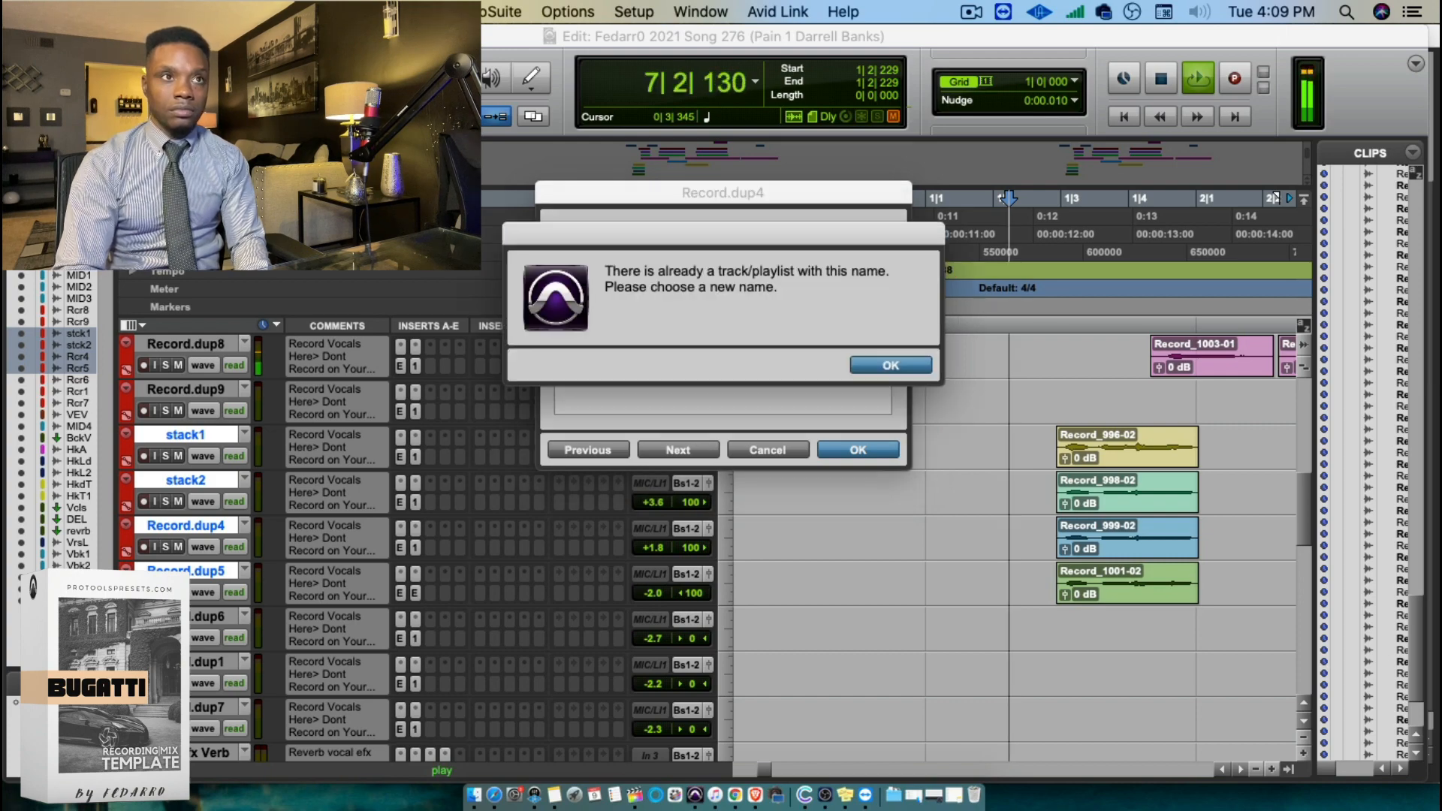
pyautogui.press('Return')
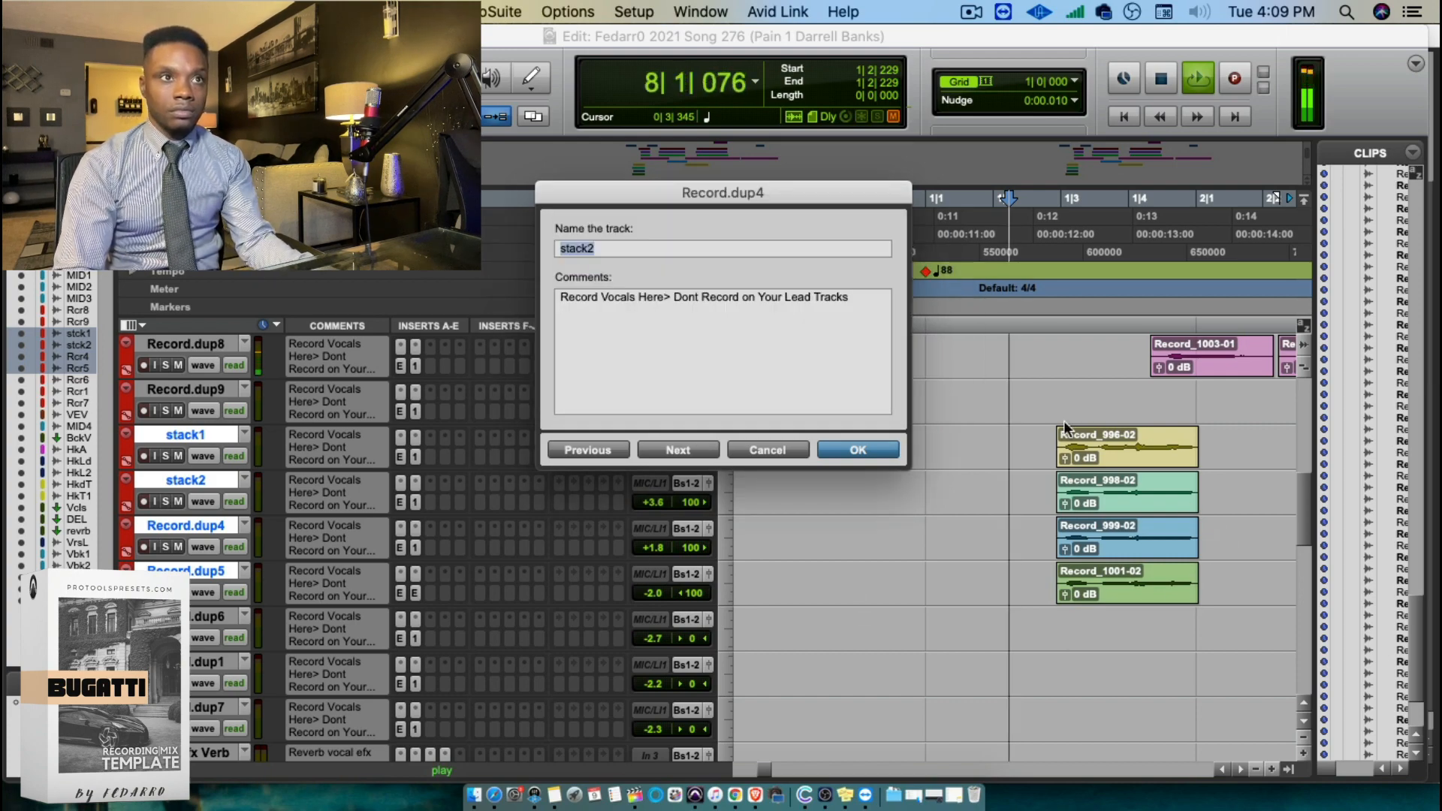
pyautogui.click(601, 248)
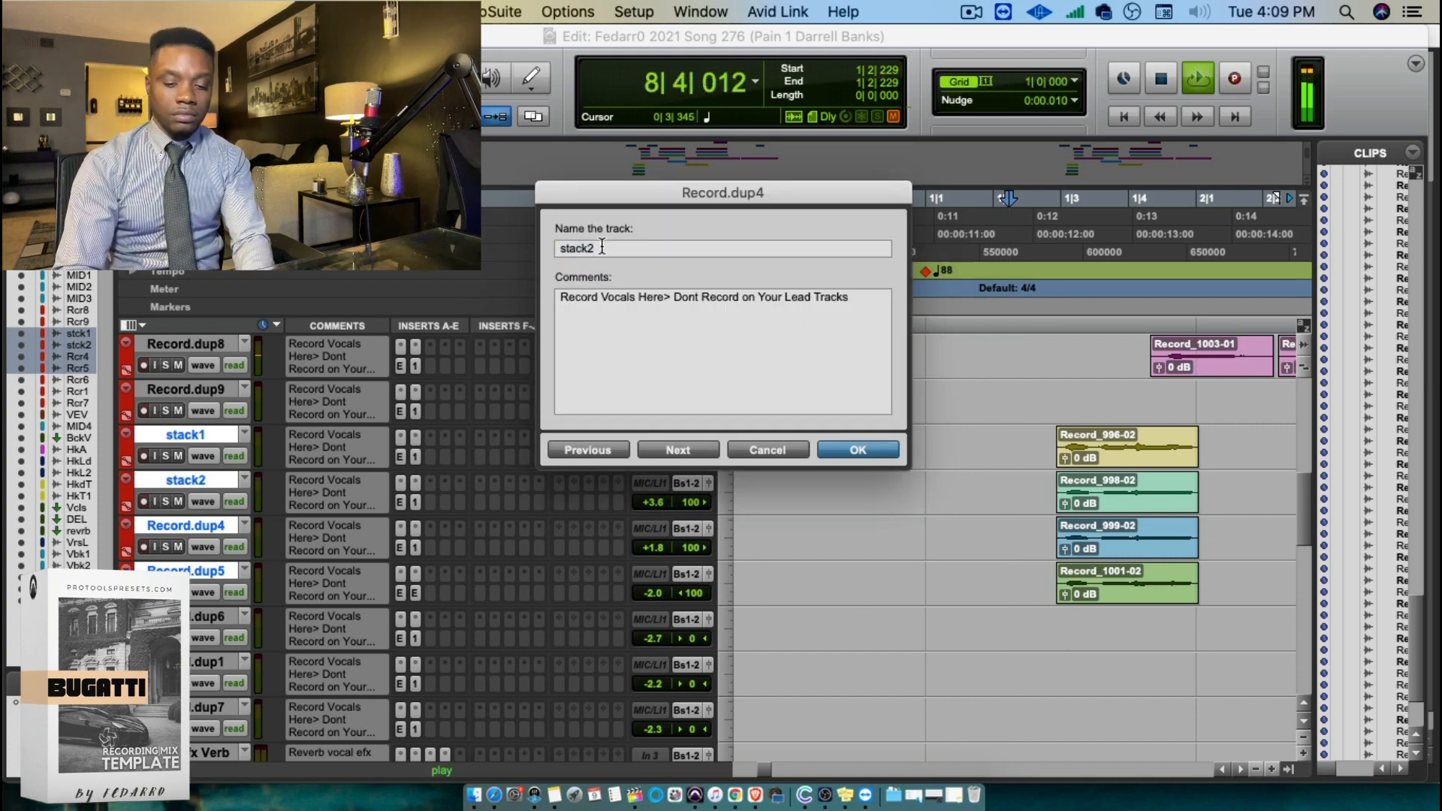
pyautogui.press('super+Right')
pyautogui.write('st')
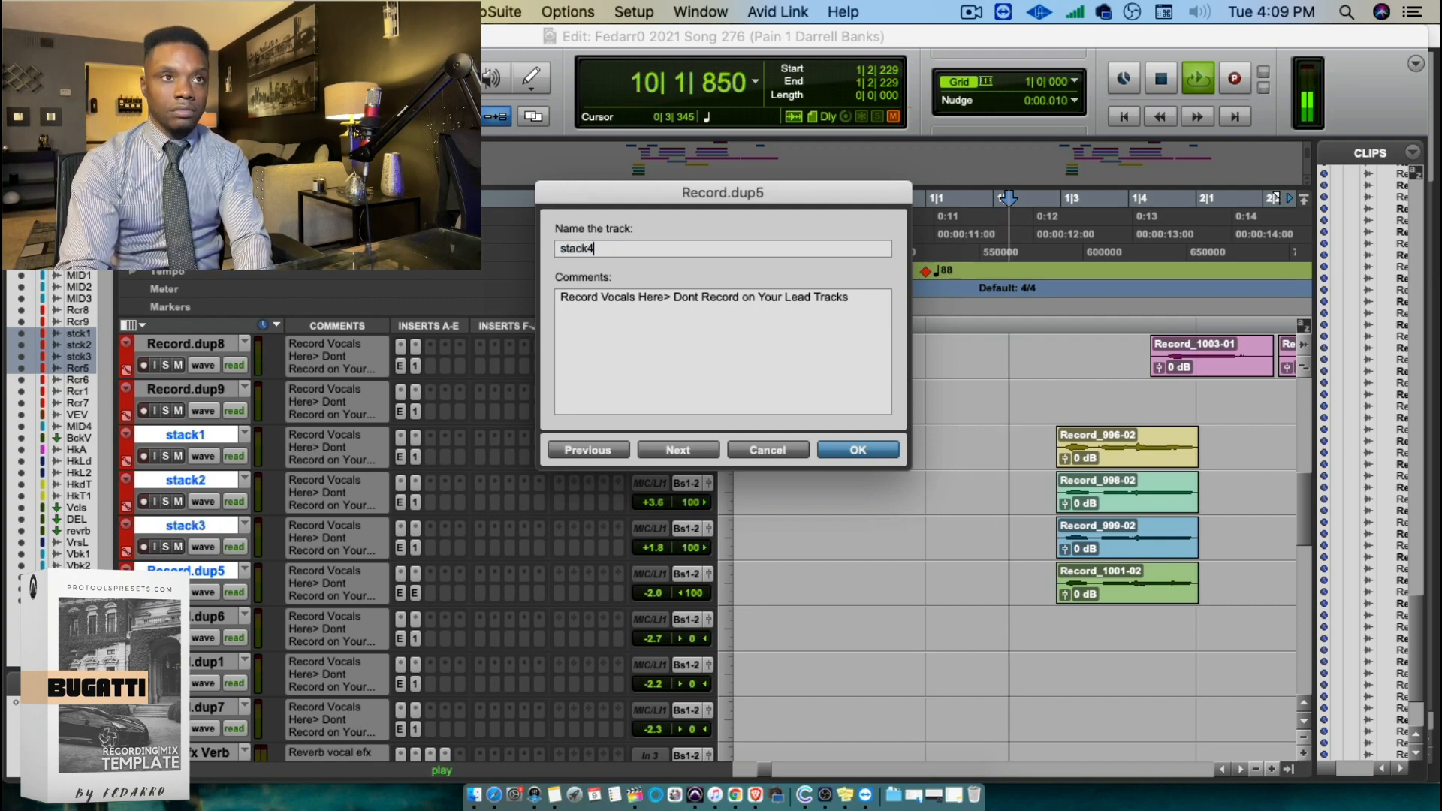
pyautogui.press('Return')
# During playback, set stack1 to -2.5, stack2 to -0.4, stack3 and stack4 to +0.7, and pan stack1 39 left and stack2 39 right
pyautogui.press('super+equal')
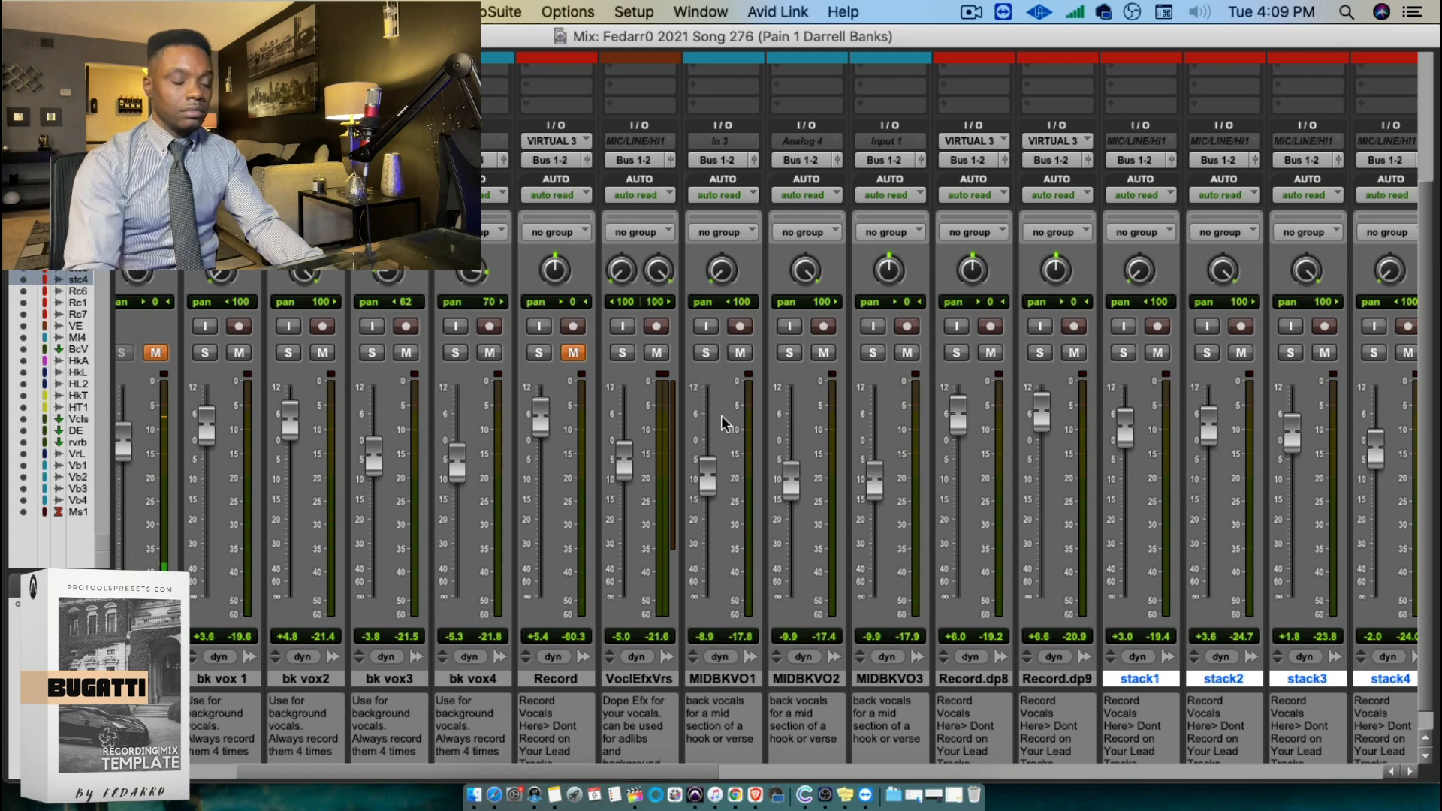
pyautogui.press('super+equal')
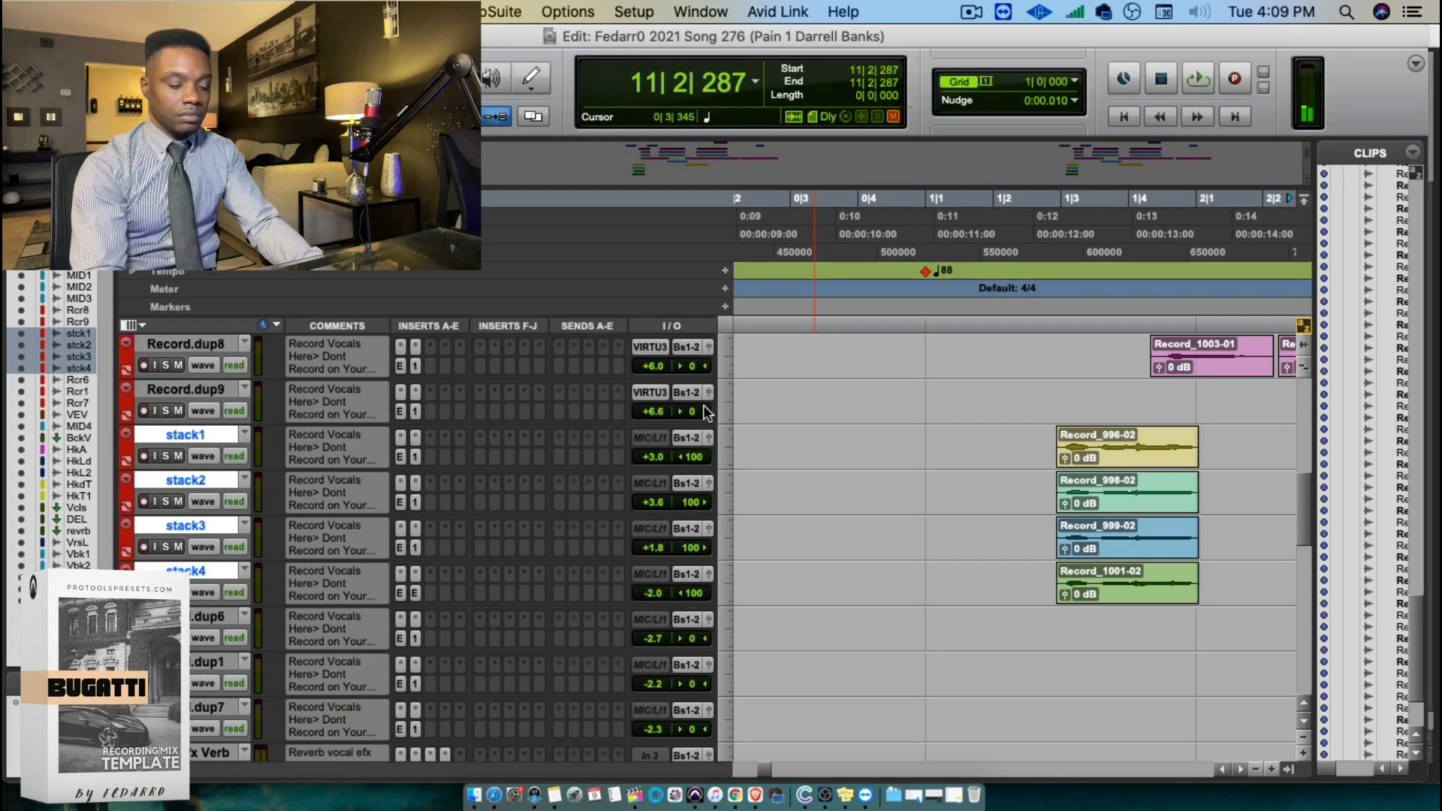
pyautogui.click(937, 236)
pyautogui.press('space')
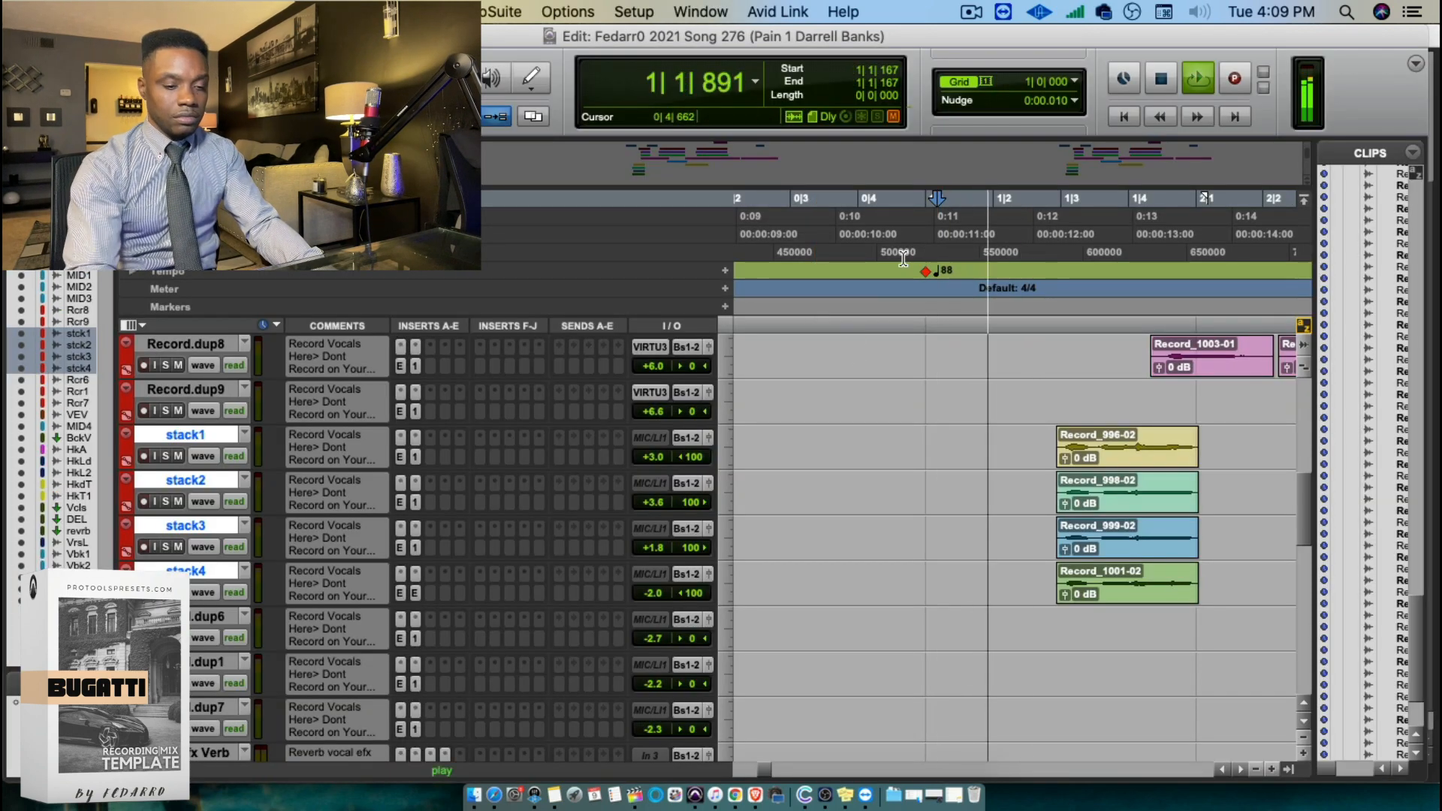
pyautogui.press('super+equal')
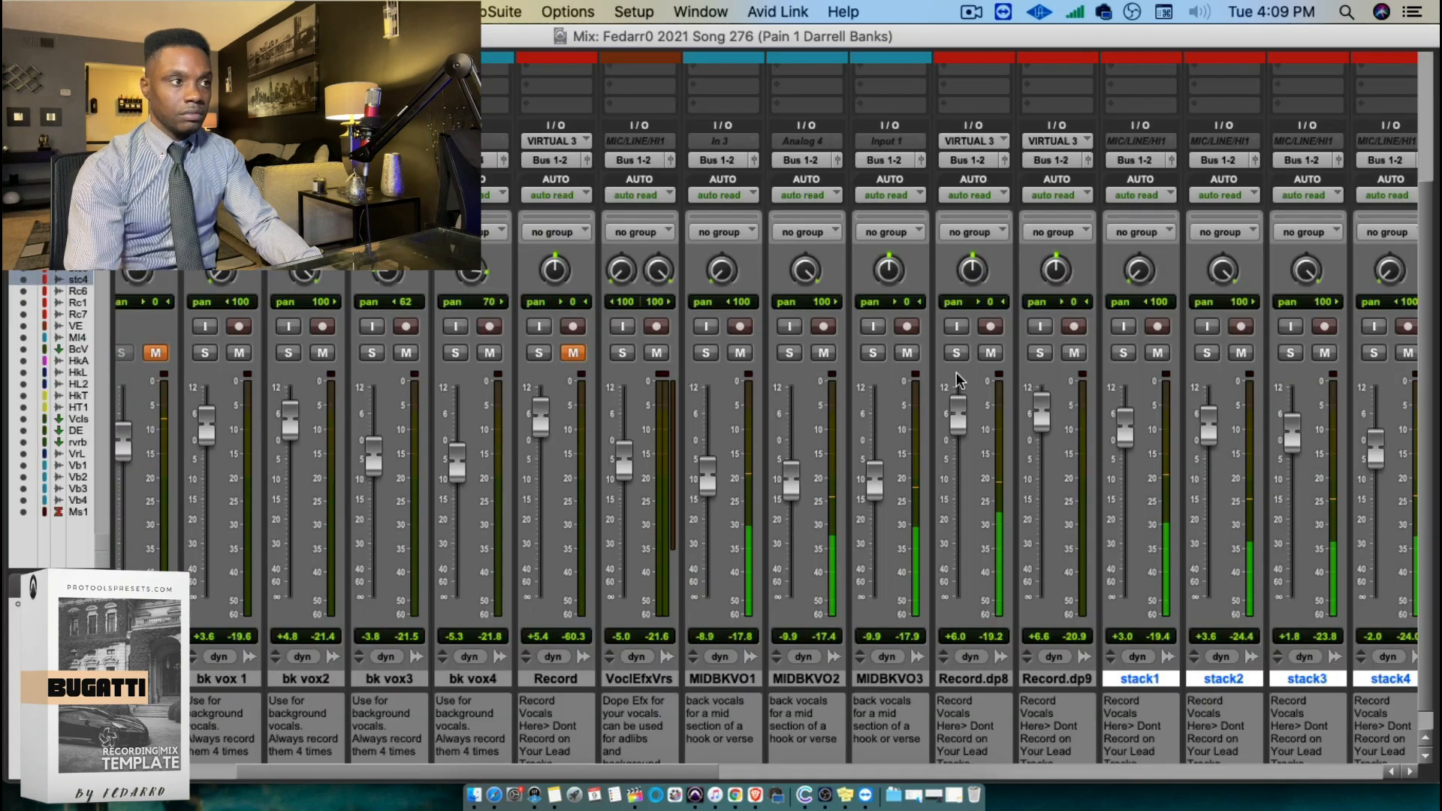
pyautogui.moveTo(700, 773); pyautogui.dragTo(861, 771)
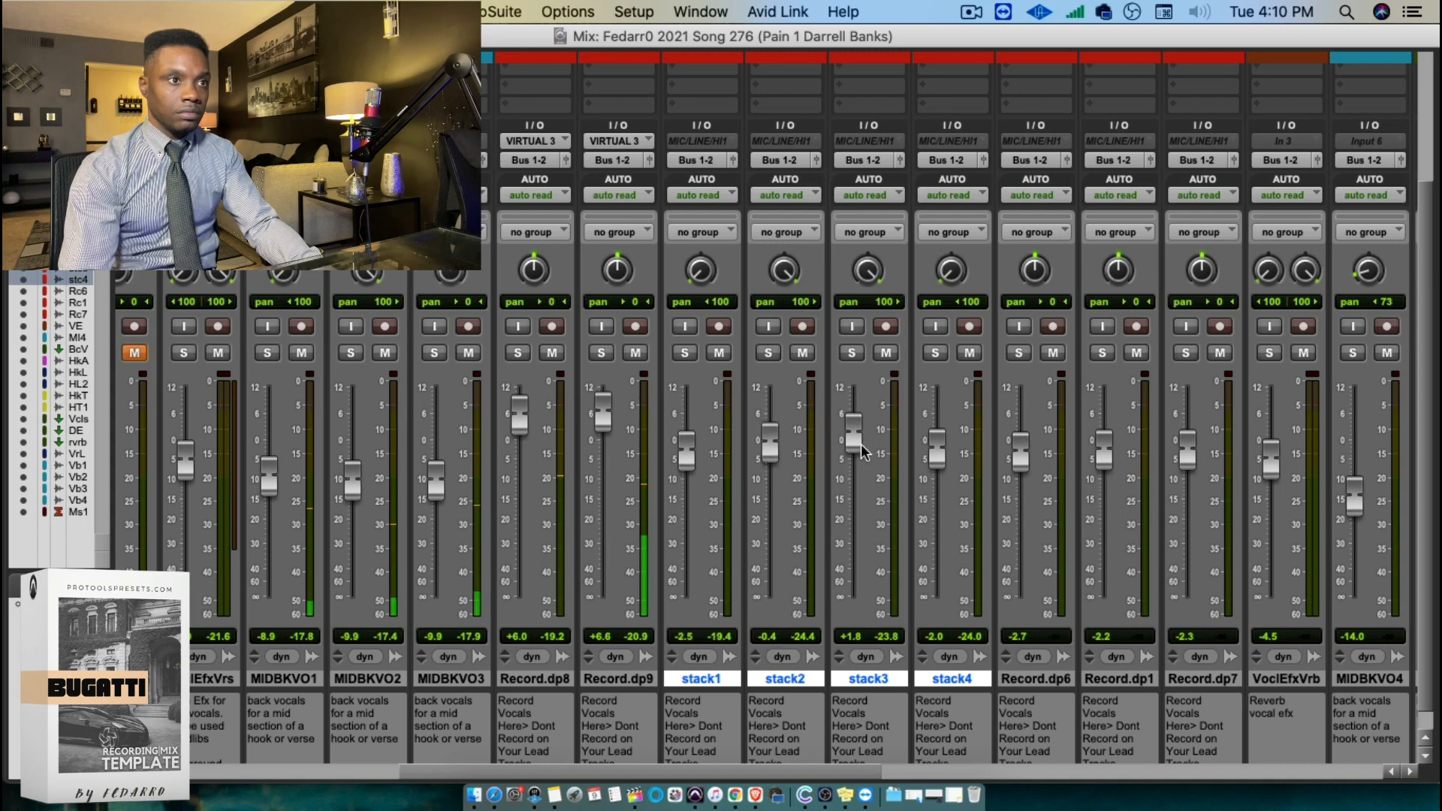
pyautogui.moveTo(861, 445); pyautogui.dragTo(937, 435)
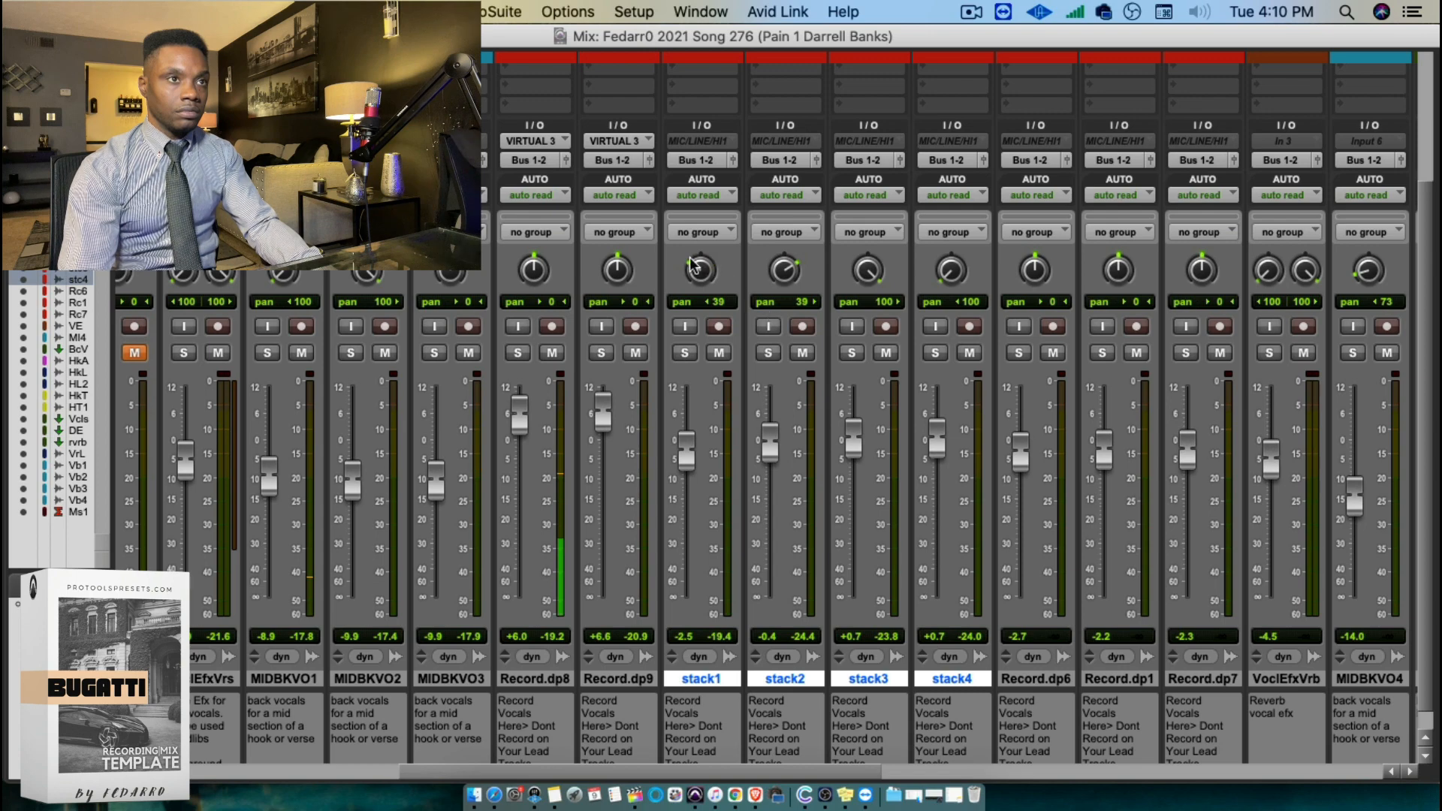
# Replay the stack clips and raise stack1 to +1.9, stack2 and stack3 to +2.1, and stack4 to +1.4 dB
pyautogui.press('super+equal')
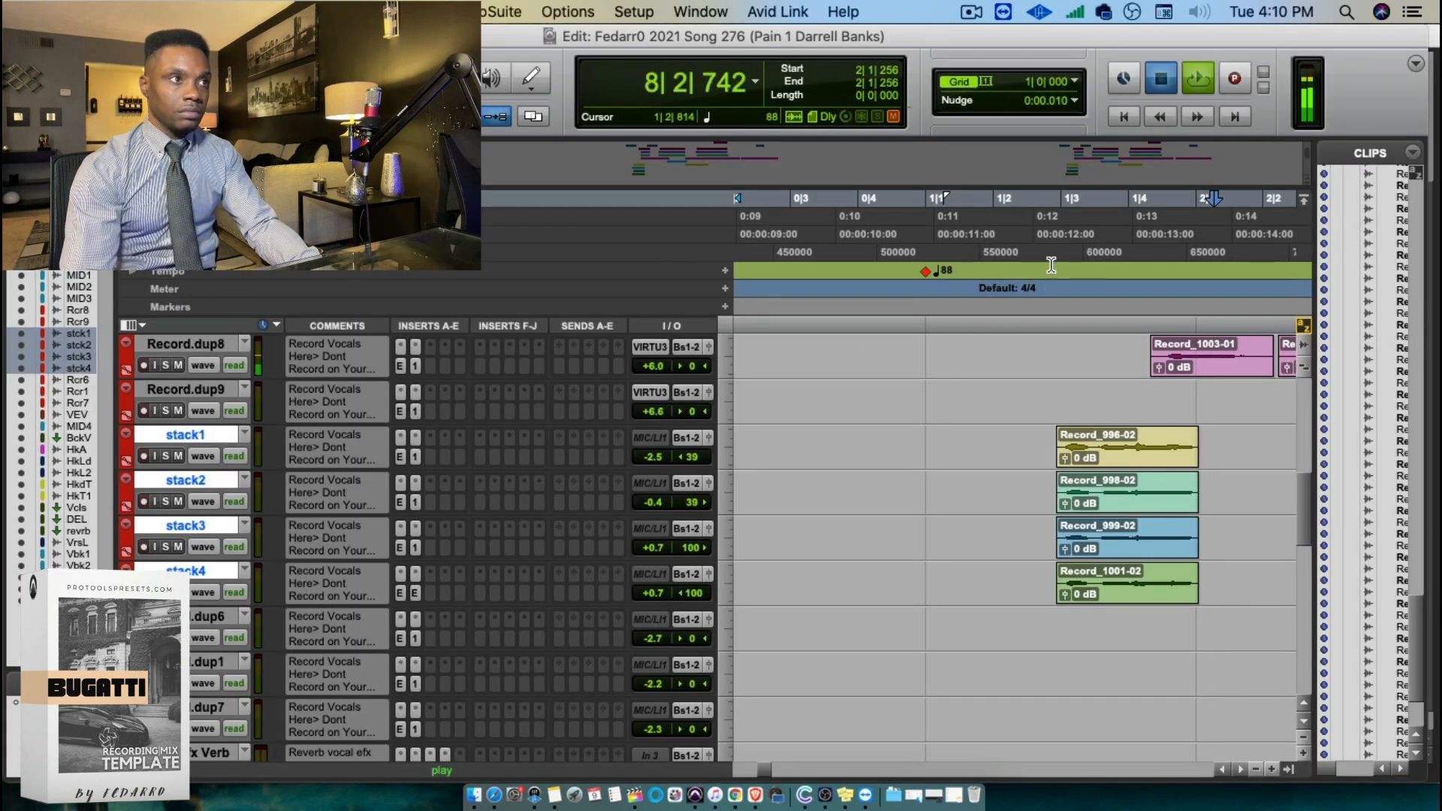
pyautogui.click(1052, 253)
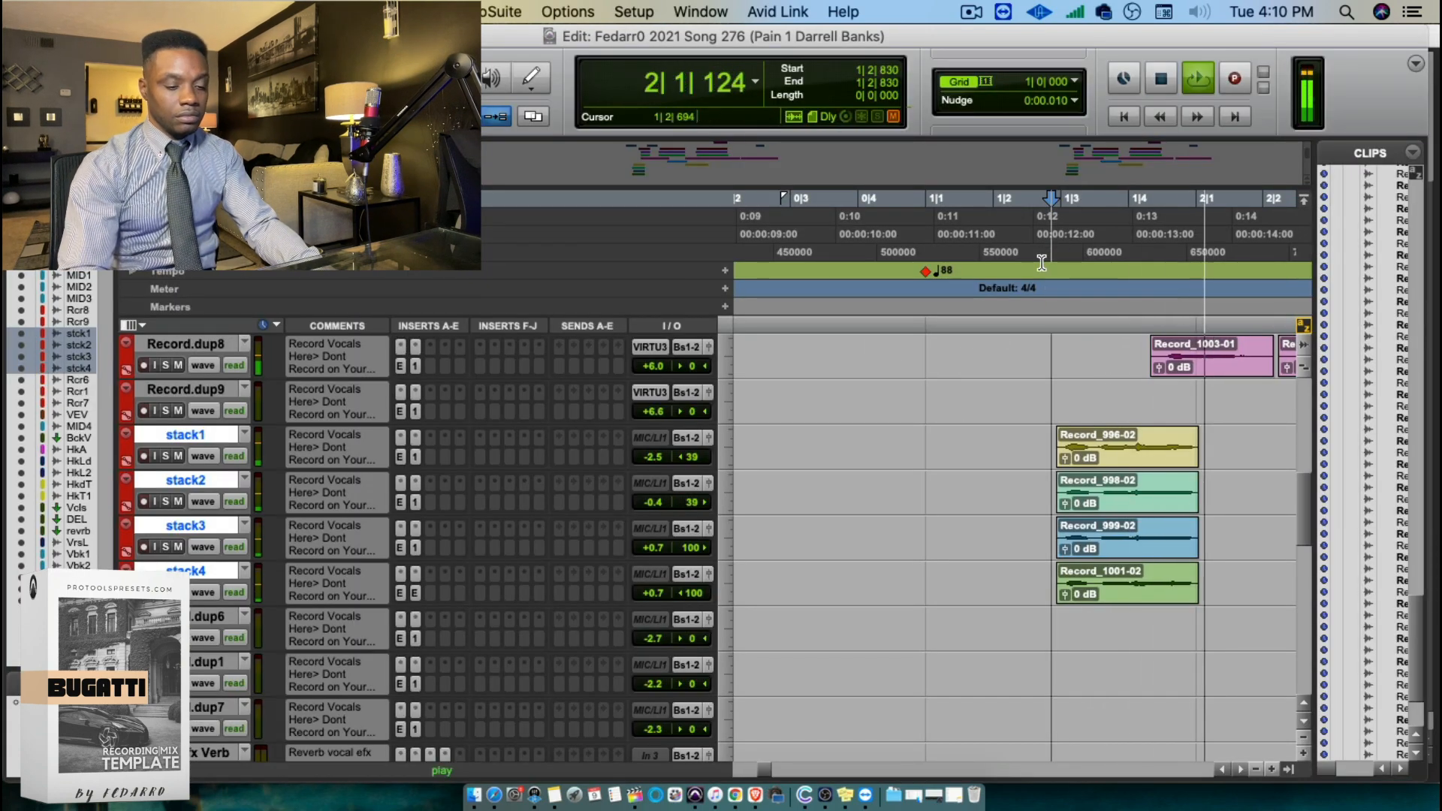
pyautogui.press('super+equal')
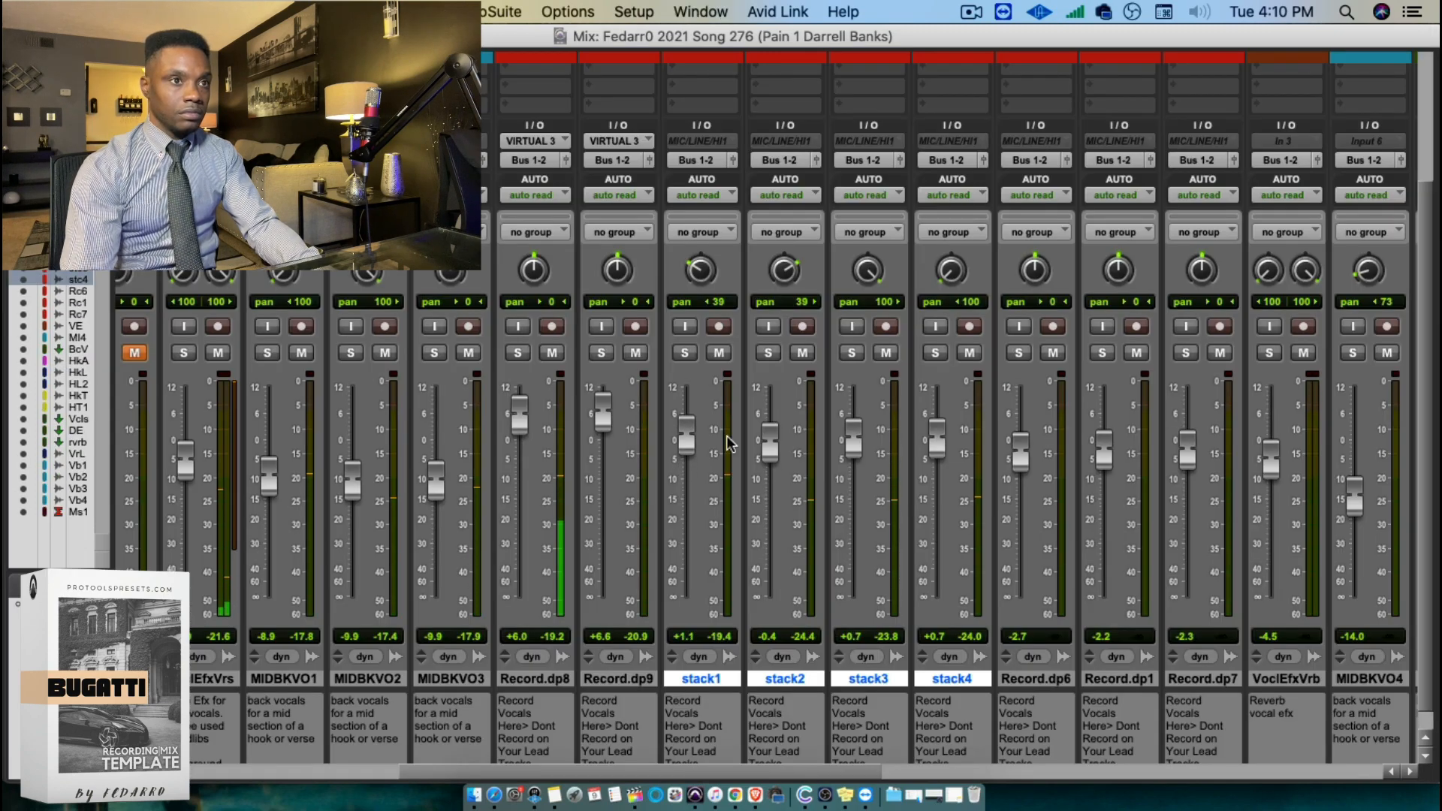
pyautogui.moveTo(859, 446); pyautogui.dragTo(860, 440)
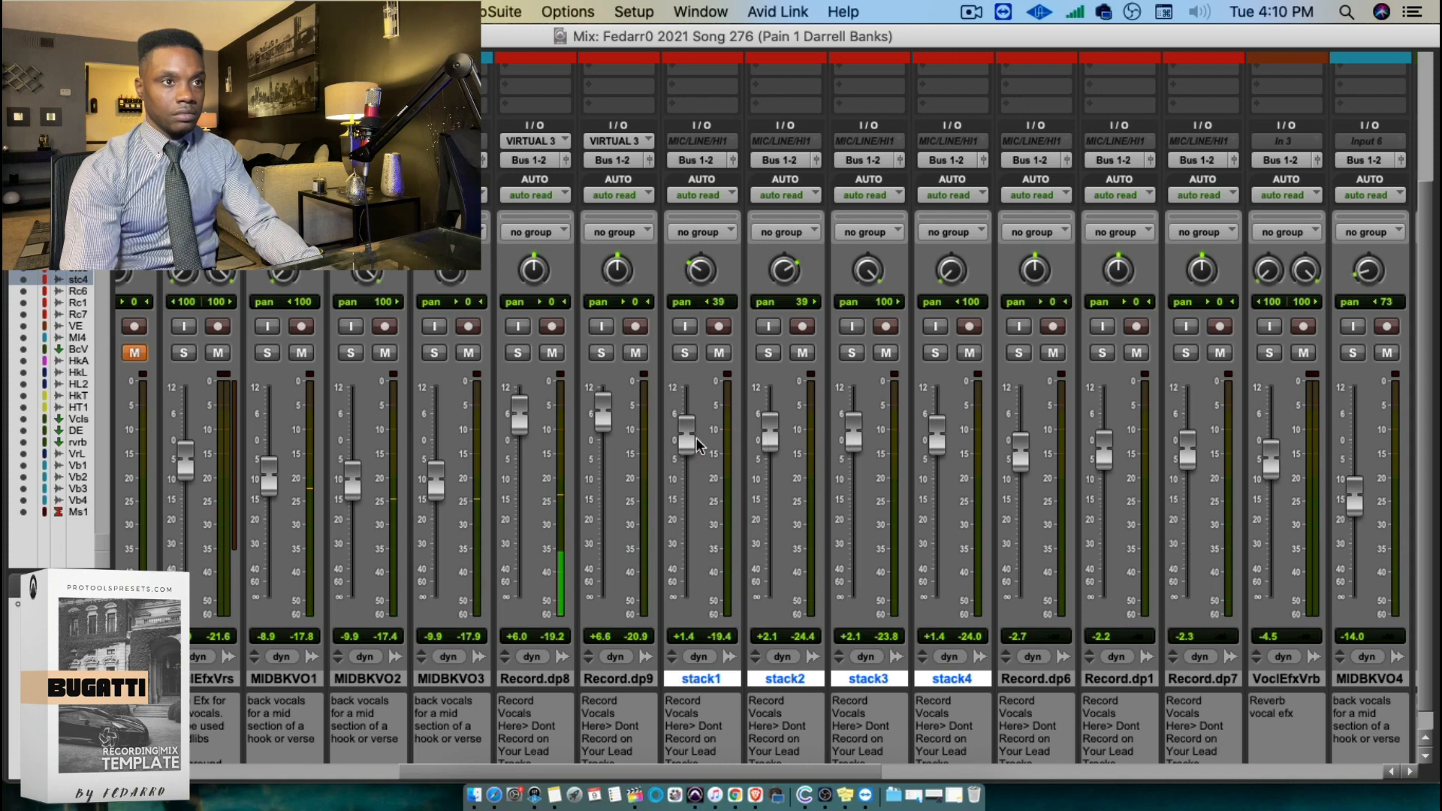
pyautogui.moveTo(697, 445); pyautogui.dragTo(687, 441)
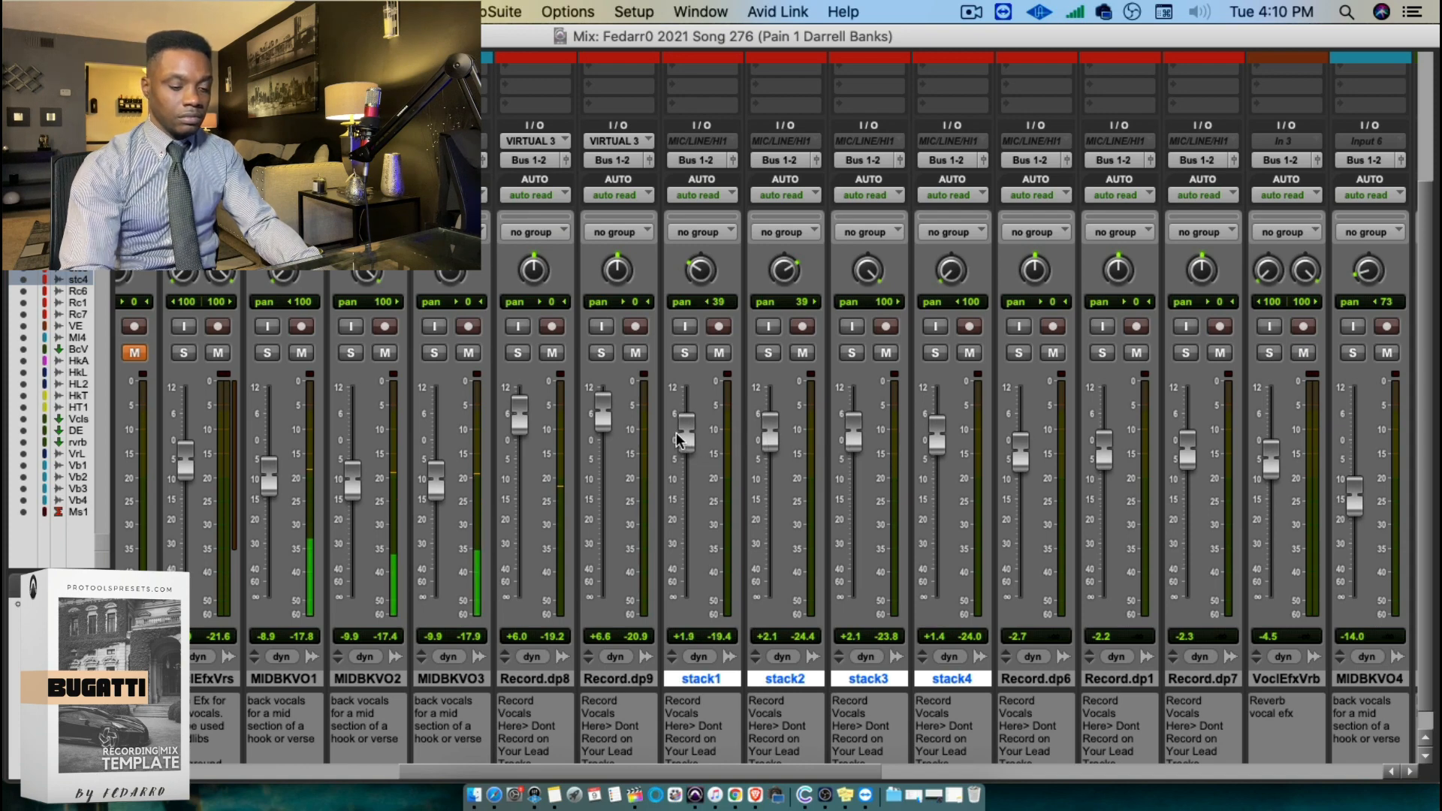
# Replay the four stack clips from around beat 1|3 in the edit view to judge the new balance
pyautogui.press('super+equal')
pyautogui.click(1036, 273)
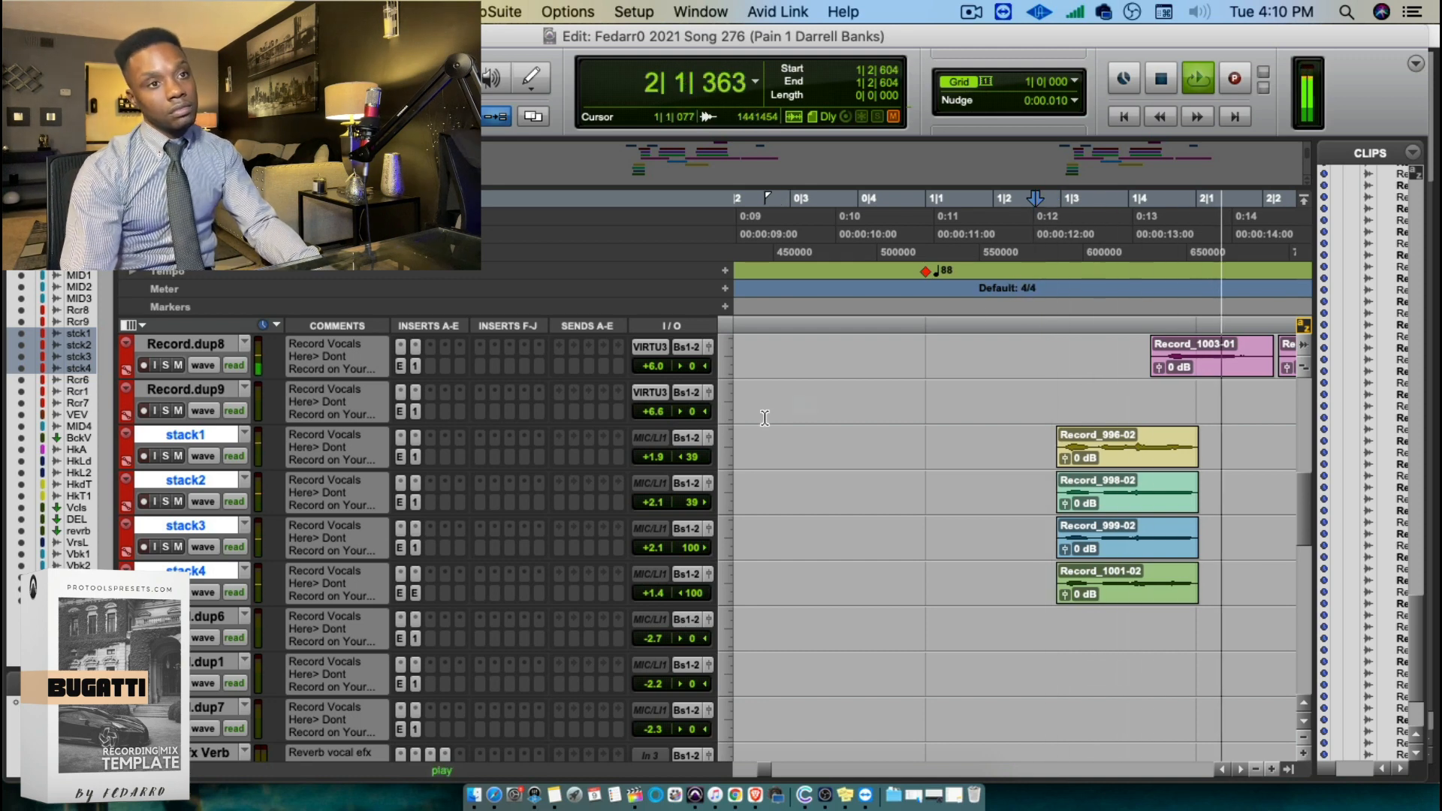
pyautogui.click(1048, 263)
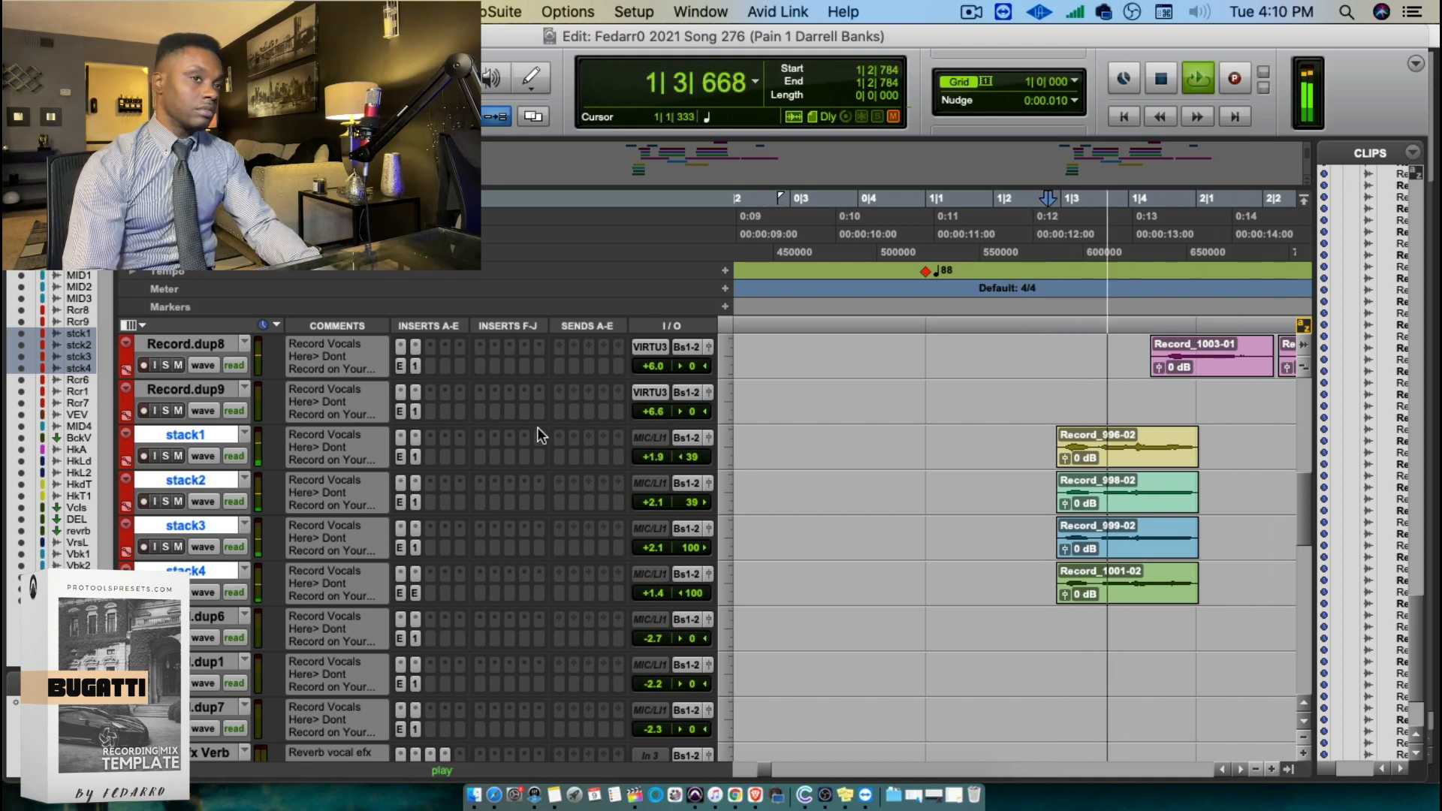
pyautogui.click(1062, 291)
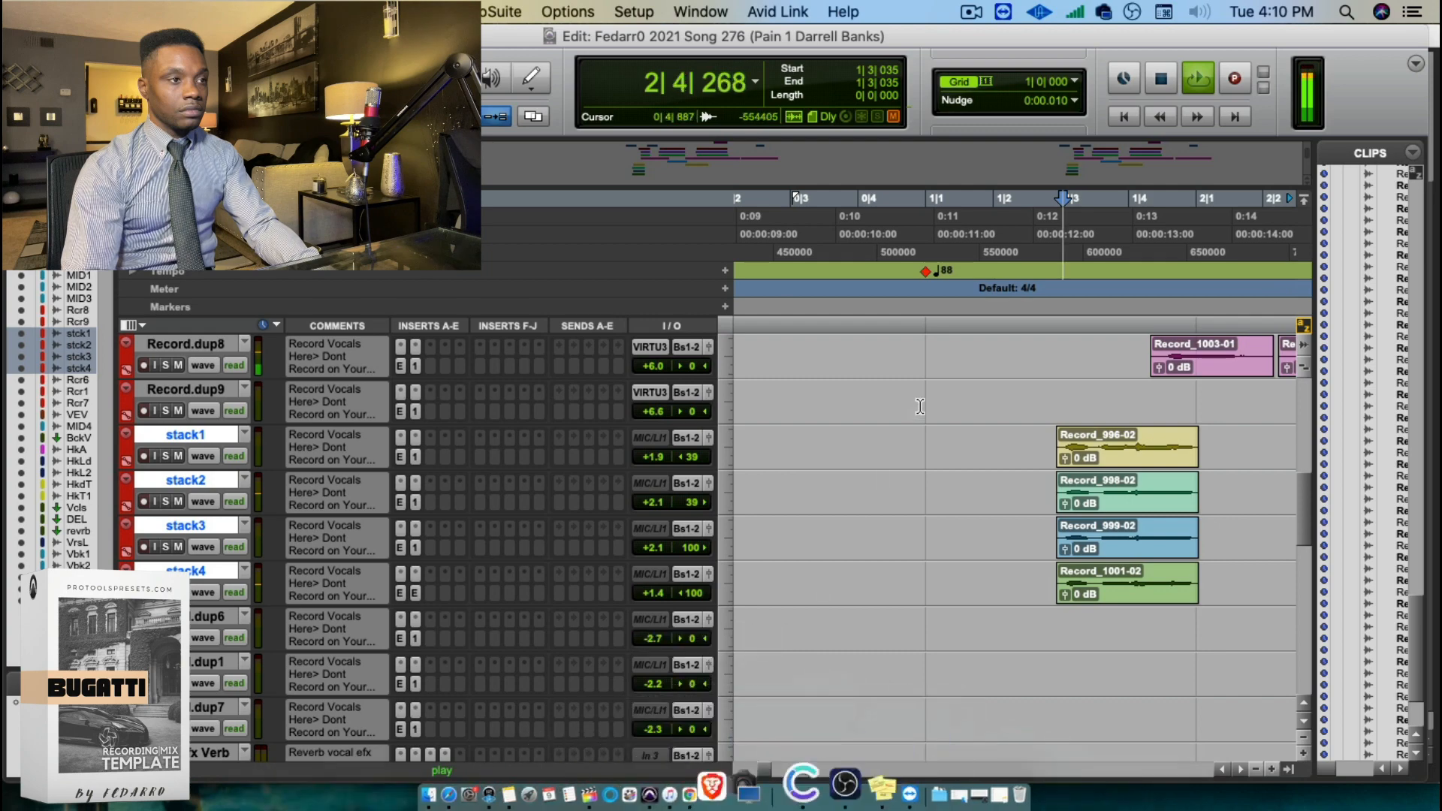
# Play from just before the MID BK VOX clips to hear them with the Record.dup8 vocal
pyautogui.scroll(3, 898, 610)
pyautogui.click(1110, 415)
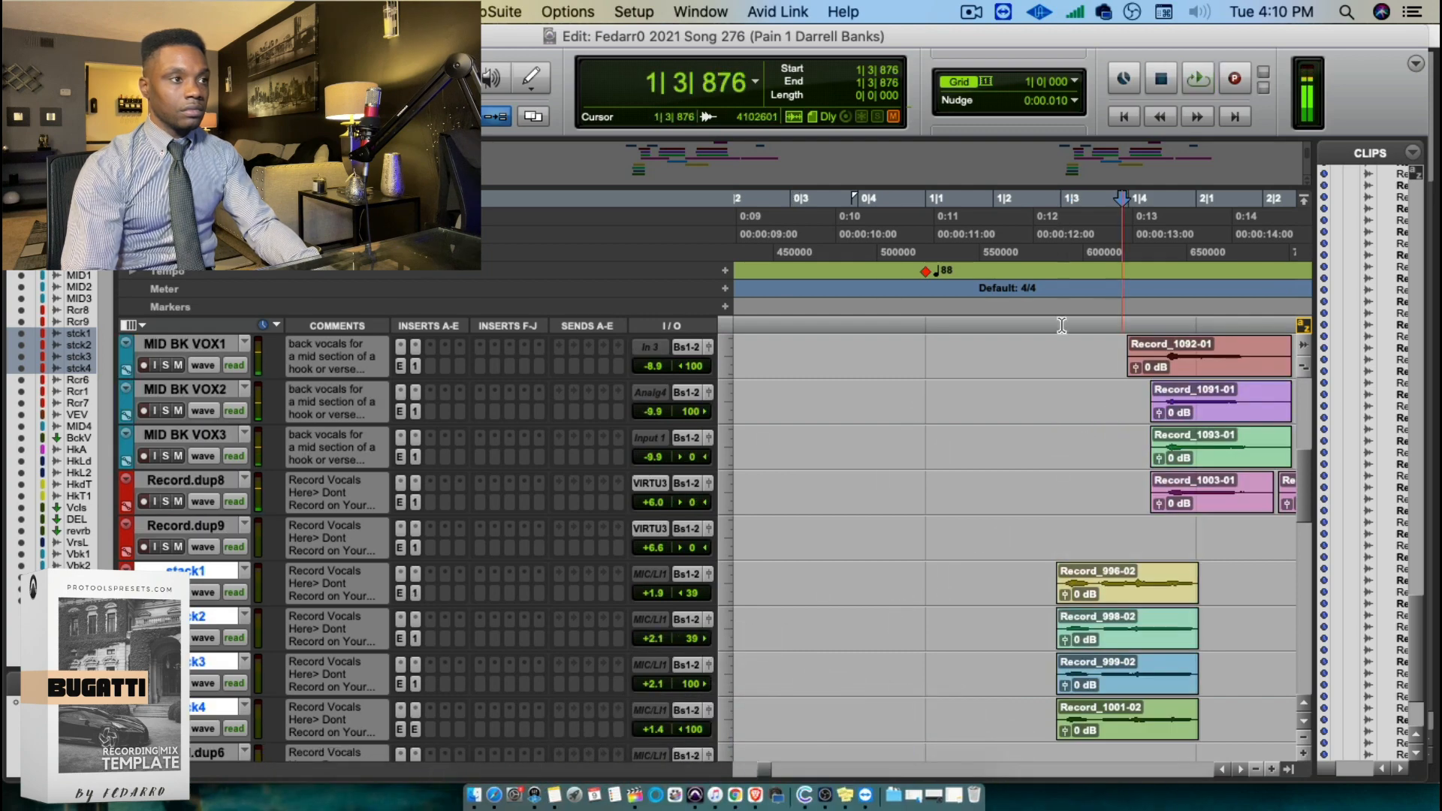
pyautogui.click(555, 508)
pyautogui.click(473, 513)
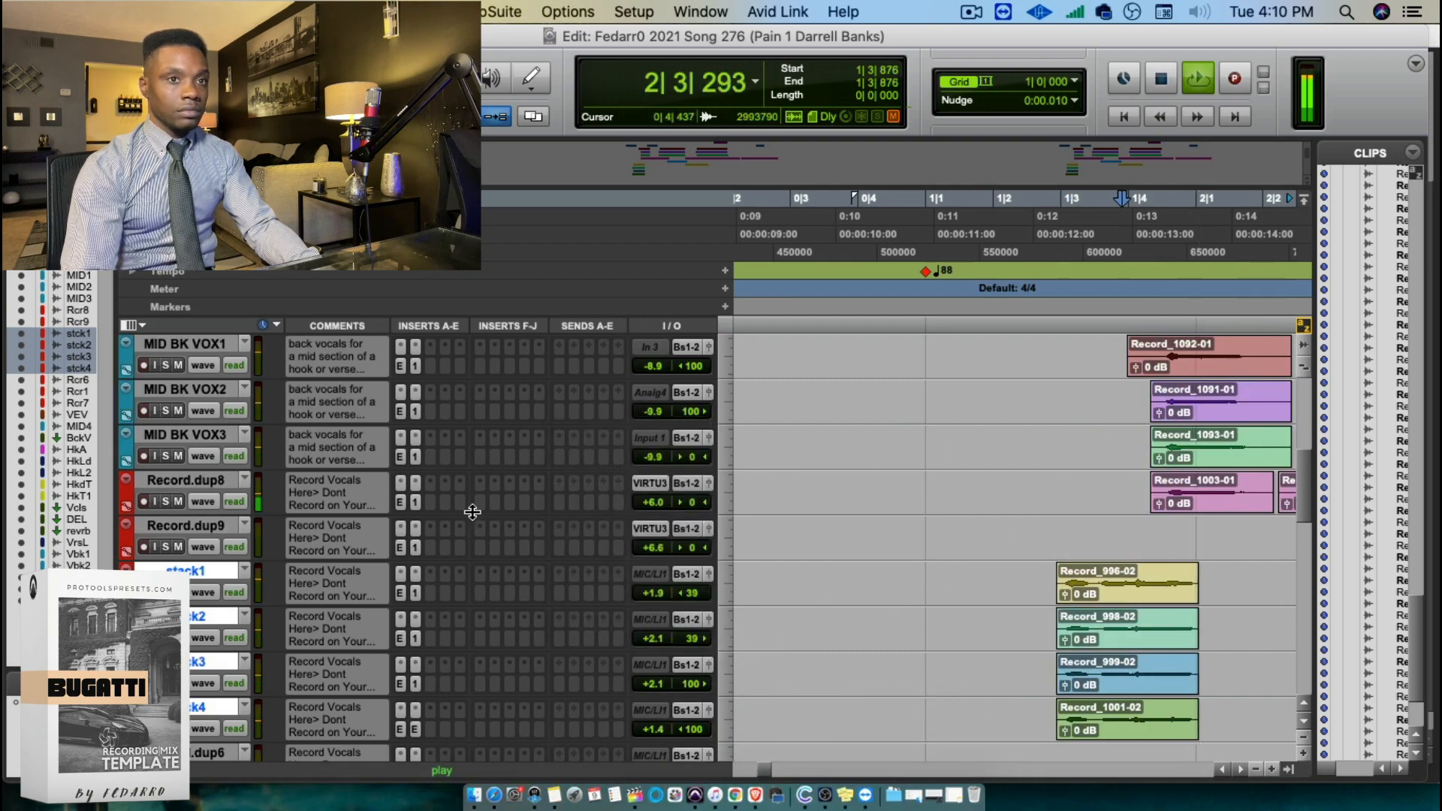
# Enlarge the Record.dup8 track and raise the clip gain of its Record_1014 clip to +1.7 dB during playback
pyautogui.moveTo(471, 514); pyautogui.dragTo(474, 632)
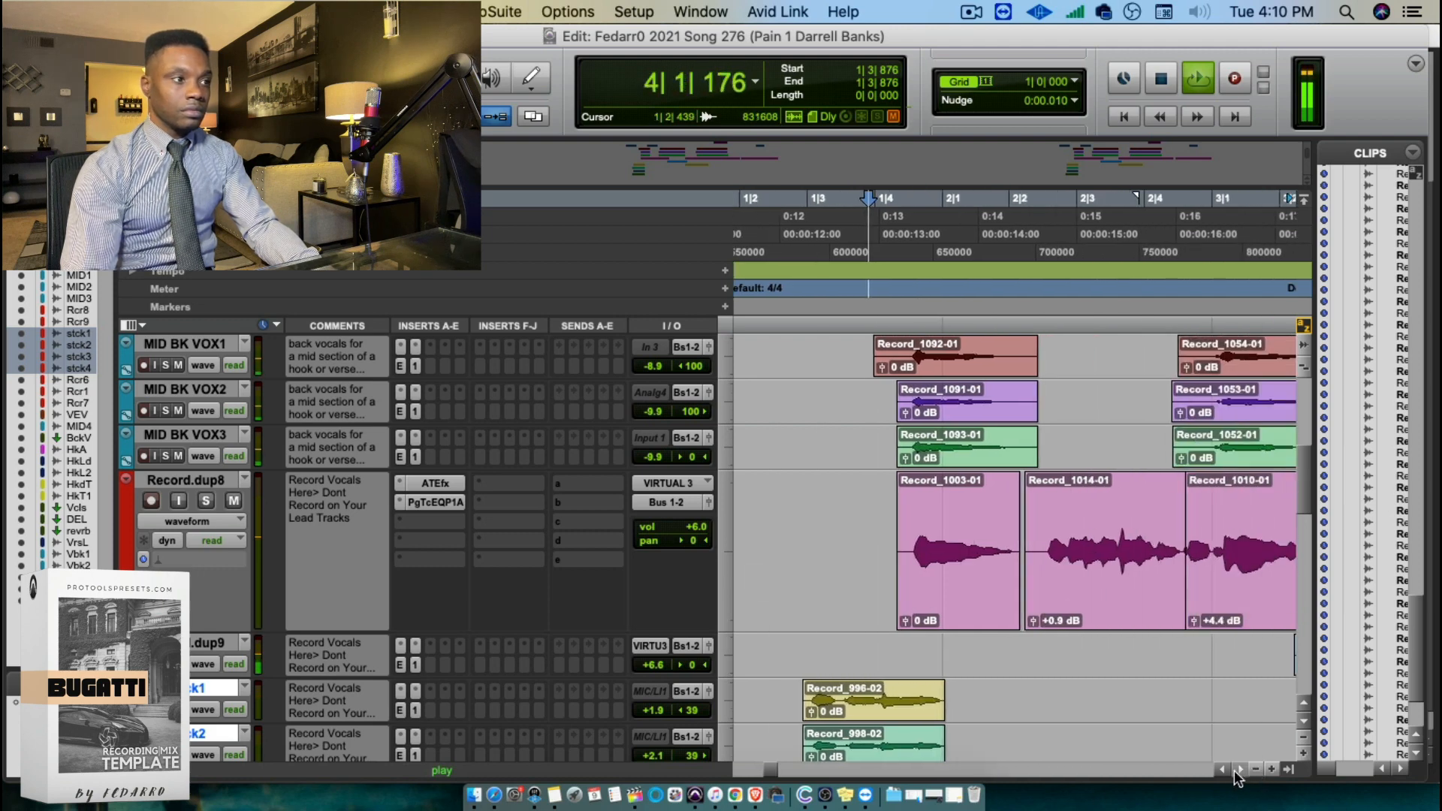
pyautogui.click(823, 616)
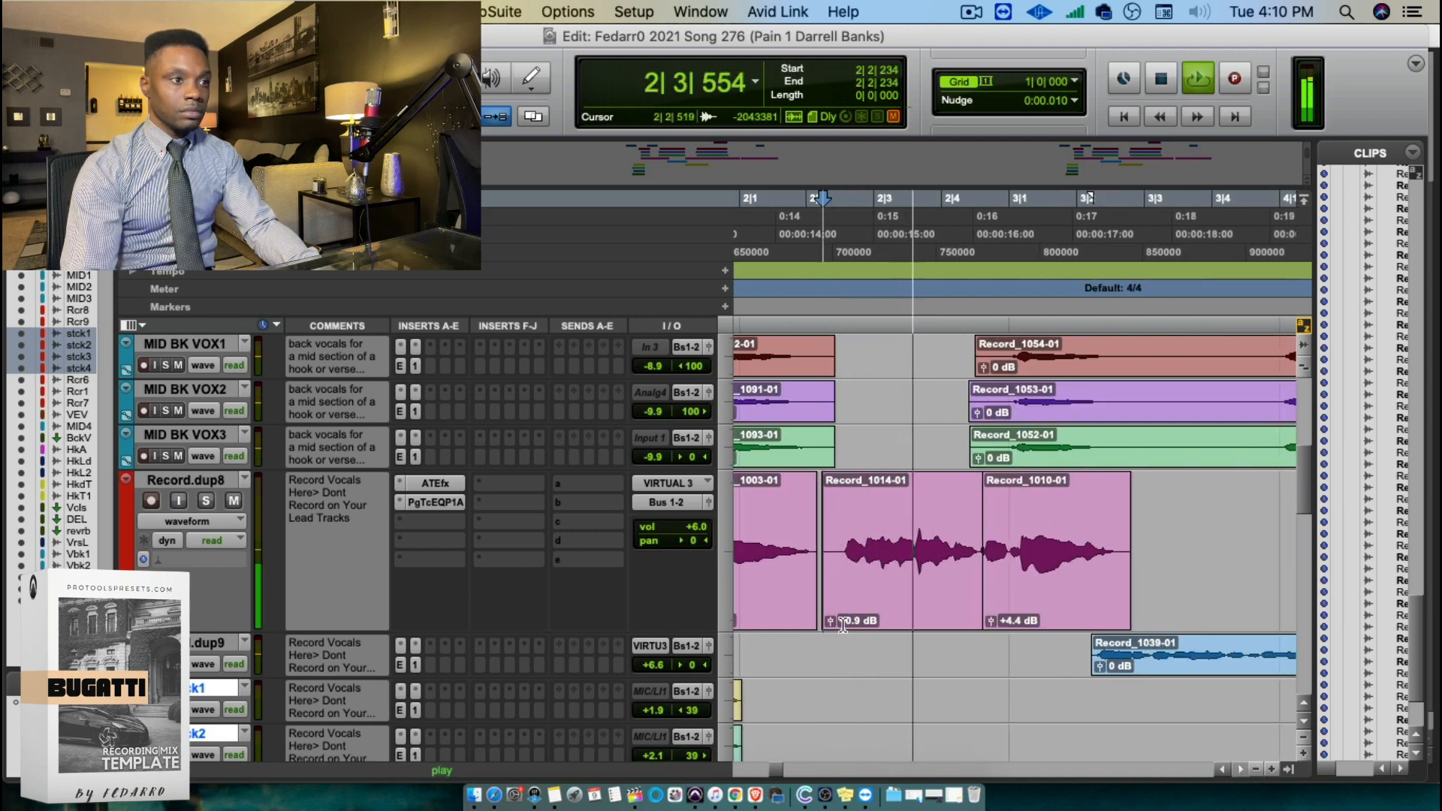
pyautogui.moveTo(831, 619); pyautogui.dragTo(831, 614)
pyautogui.click(838, 561)
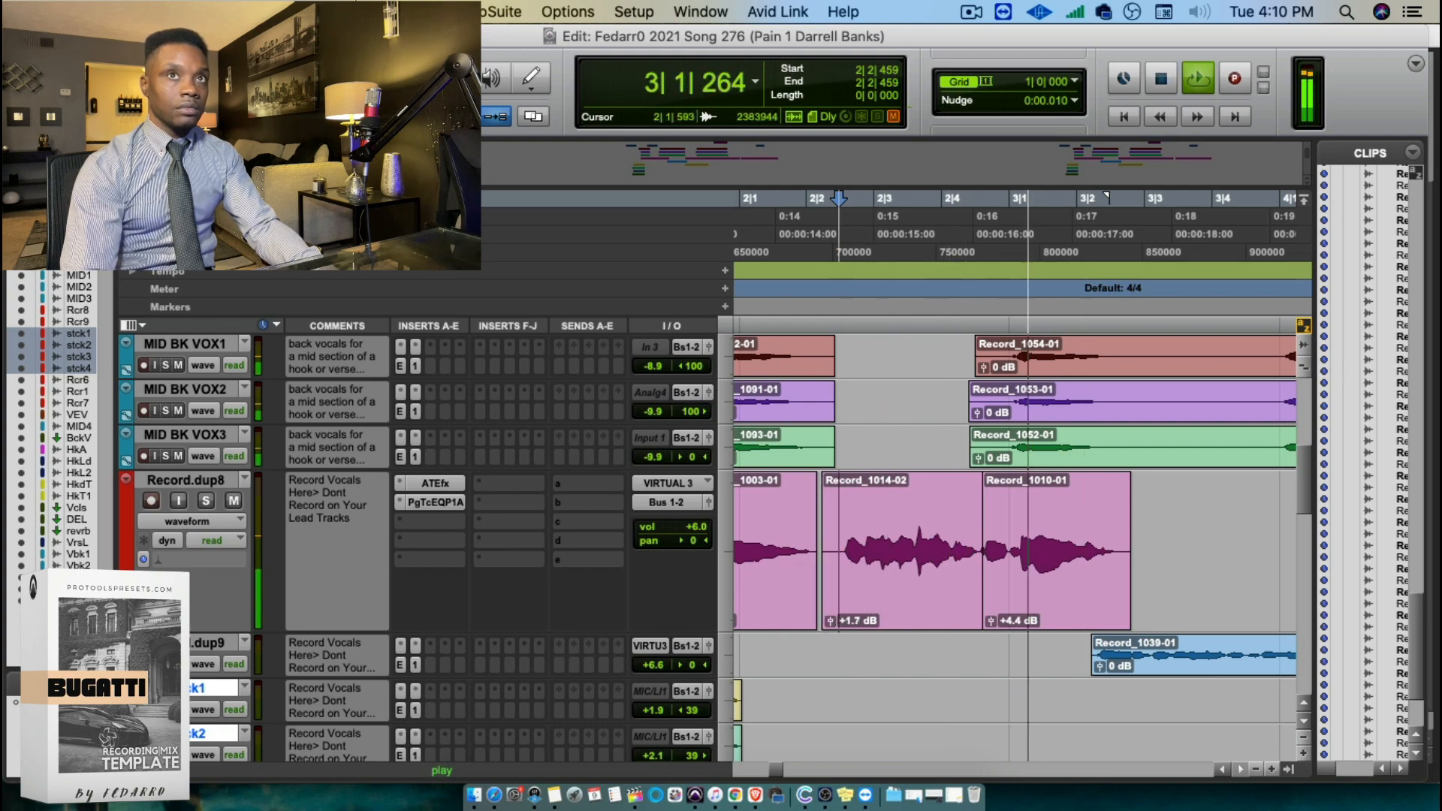
# Show the clip gain lines and raise the gain of the last part of the Record_1014 clip on Record.dup8
pyautogui.click(250, 11)
pyautogui.moveTo(338, 150)
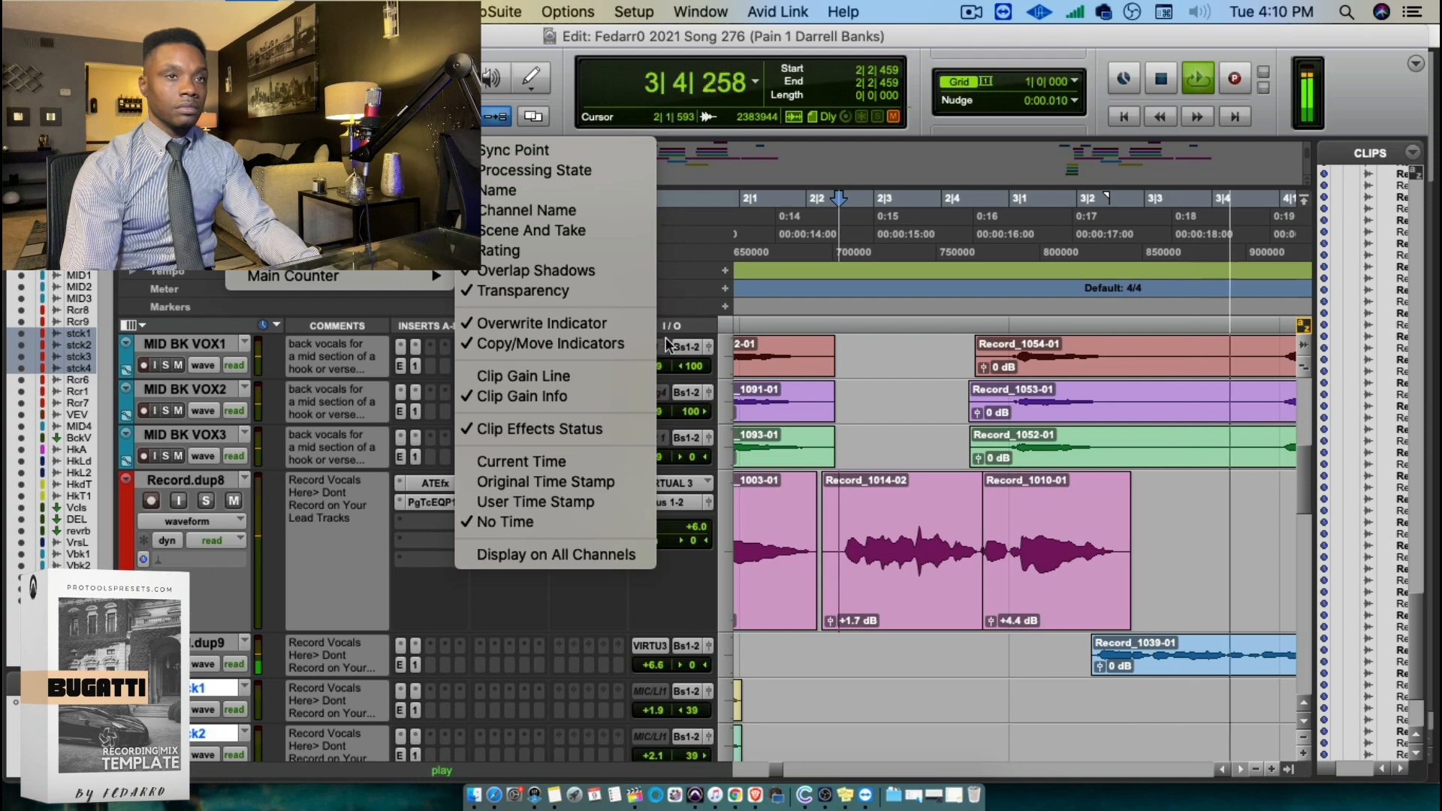
pyautogui.click(556, 376)
pyautogui.moveTo(953, 575); pyautogui.dragTo(981, 578)
pyautogui.moveTo(983, 579); pyautogui.dragTo(967, 536)
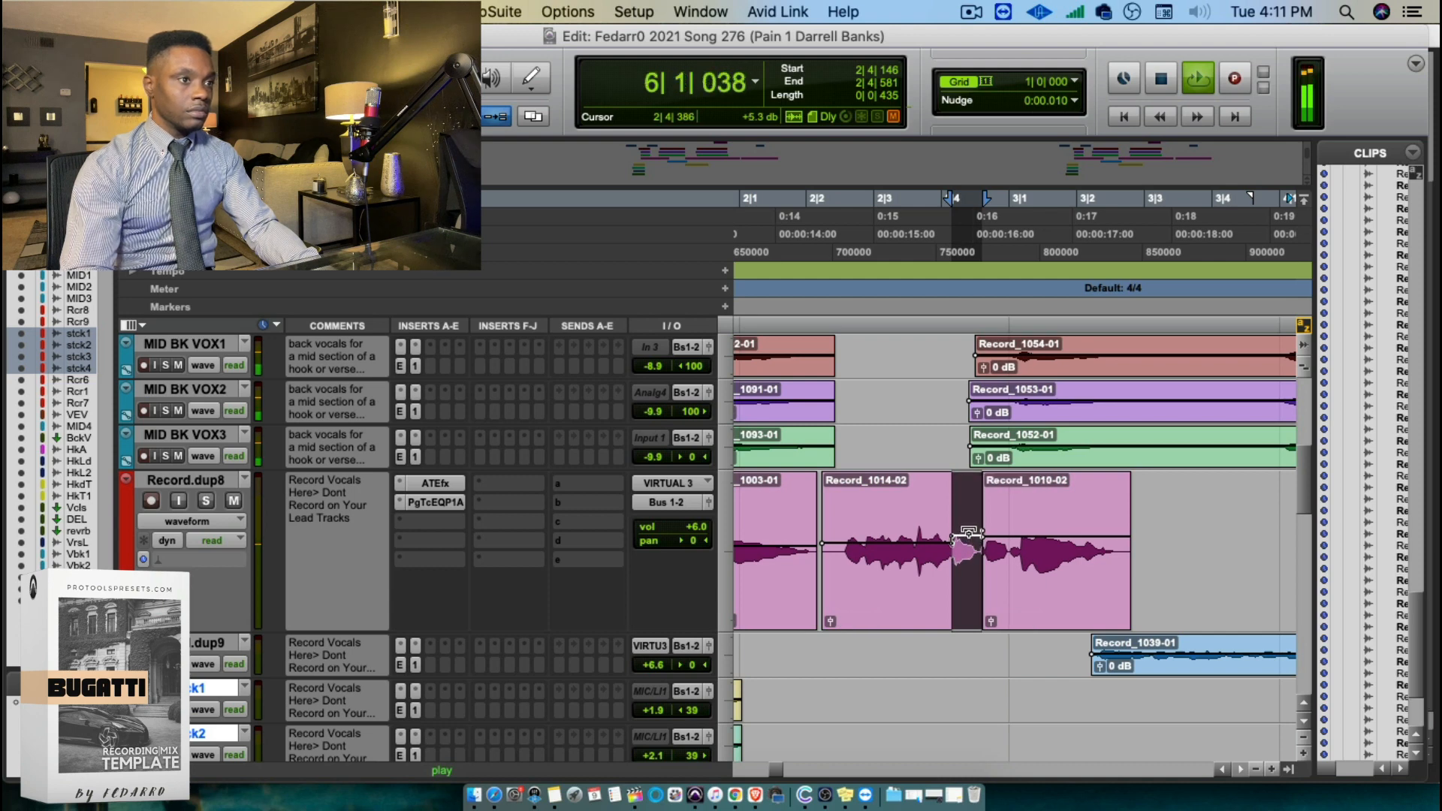
# Trim the end of the Record_1003 clip and the start of the Record_1014 clip on Record.dup8
pyautogui.click(813, 582)
pyautogui.moveTo(809, 582); pyautogui.dragTo(834, 586)
pyautogui.press('Delete')
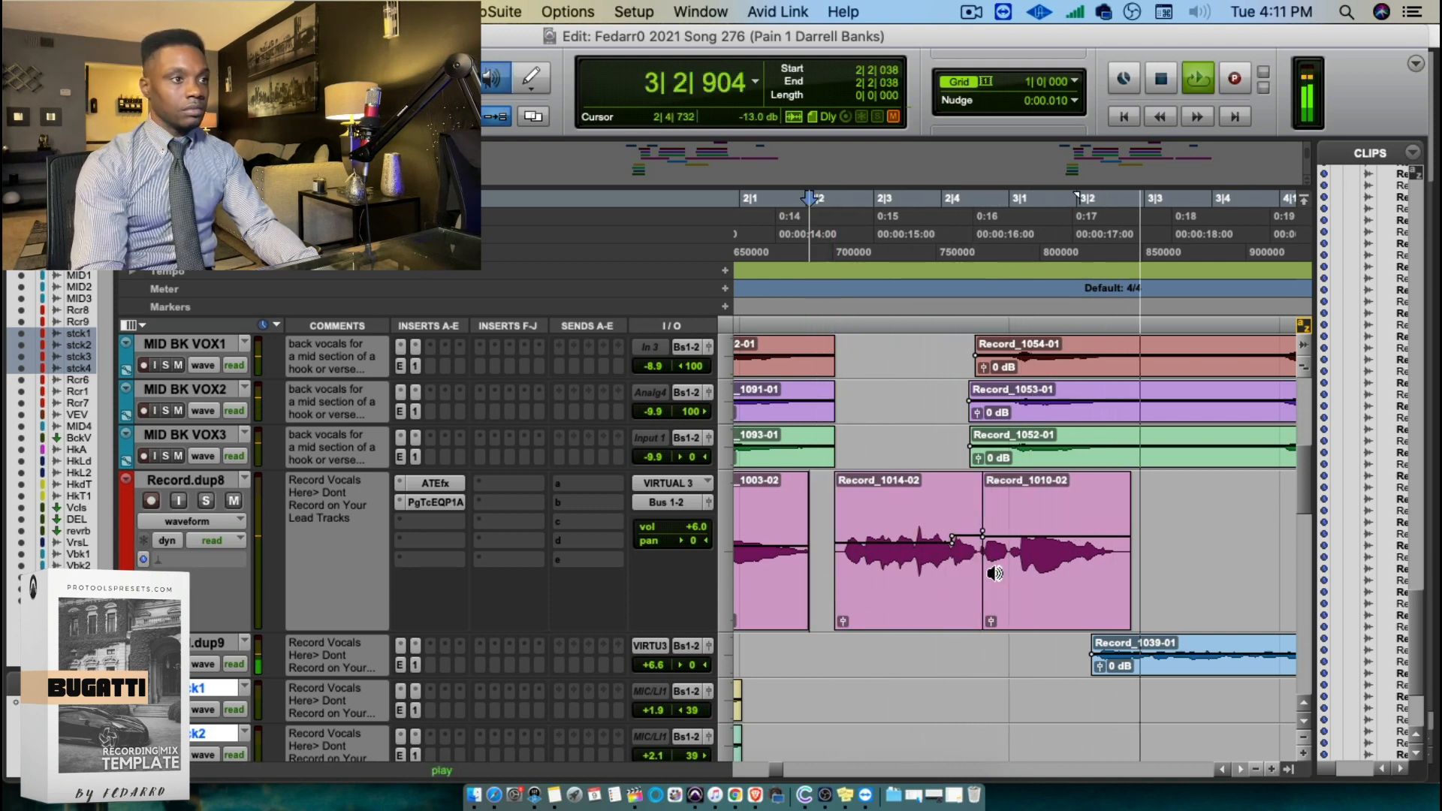
# Raise the clip gain at the start of the Record_1010 clip to +7.4 dB and replay from around beat 2|2
pyautogui.moveTo(986, 571); pyautogui.dragTo(1001, 522)
pyautogui.click(834, 257)
pyautogui.click(836, 257)
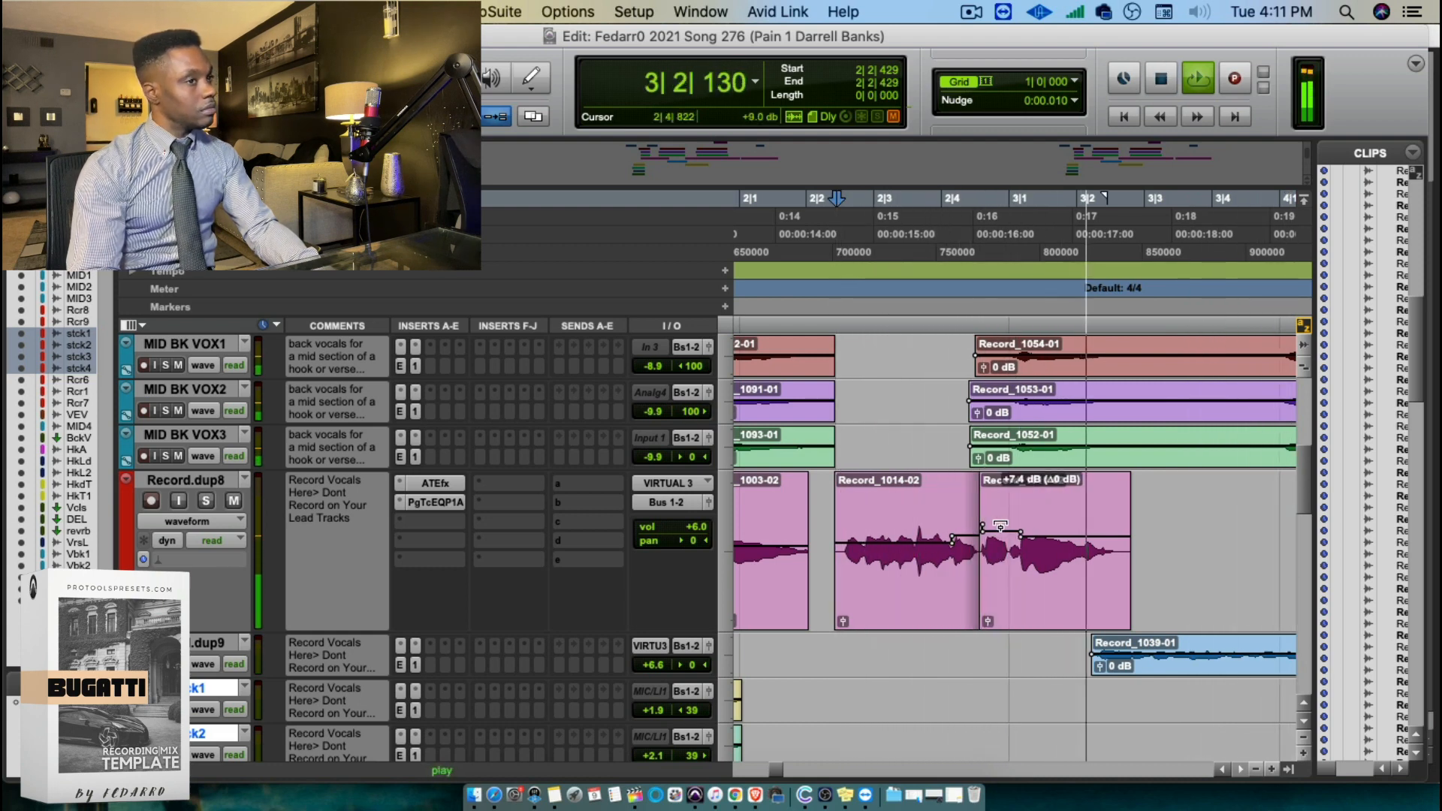
pyautogui.click(840, 307)
pyautogui.click(839, 278)
pyautogui.click(861, 277)
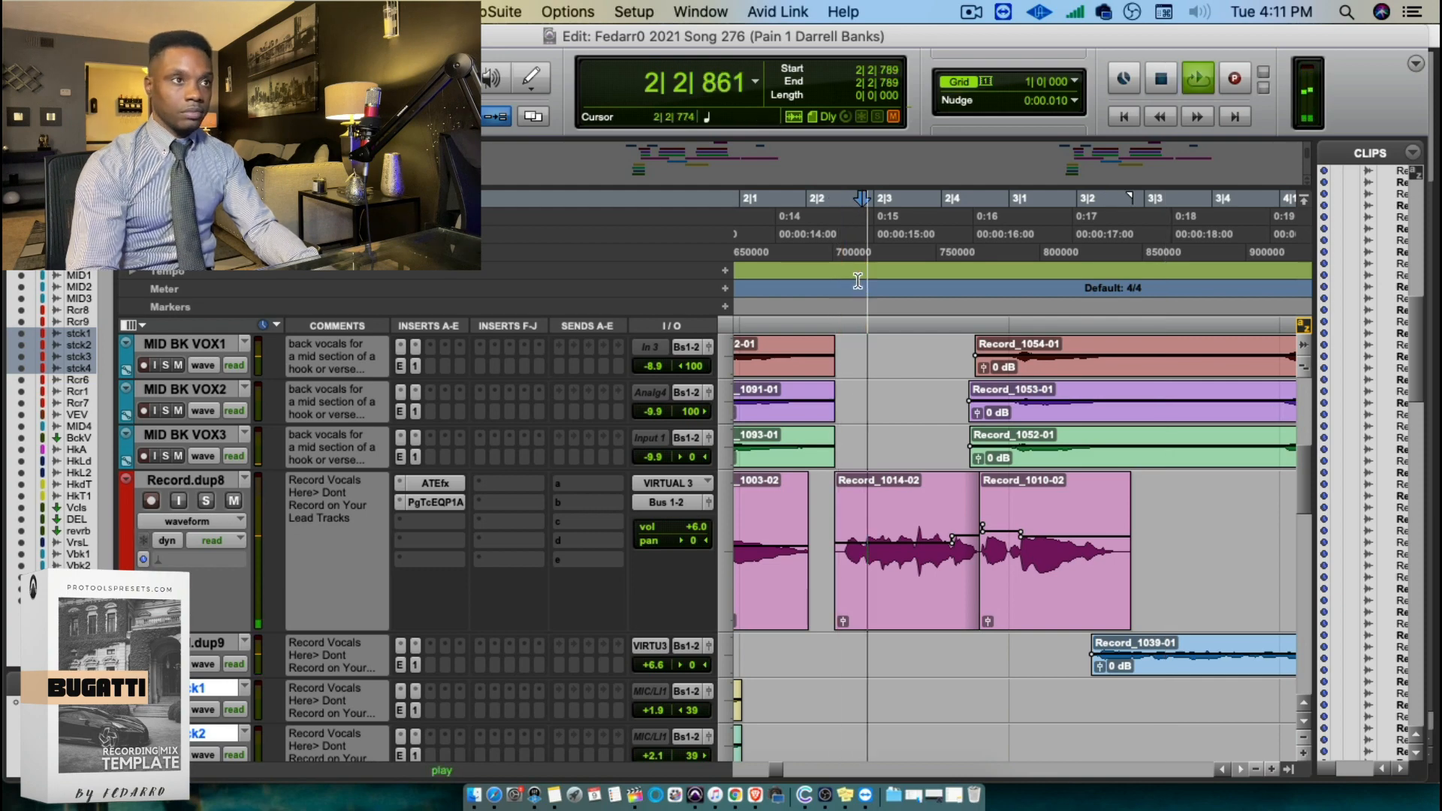
# Lower the clip gain of Record_1010 between 3|1|177 and 3|1|823 to +3.8 dB and replay from around beat 2|2
pyautogui.press('r')
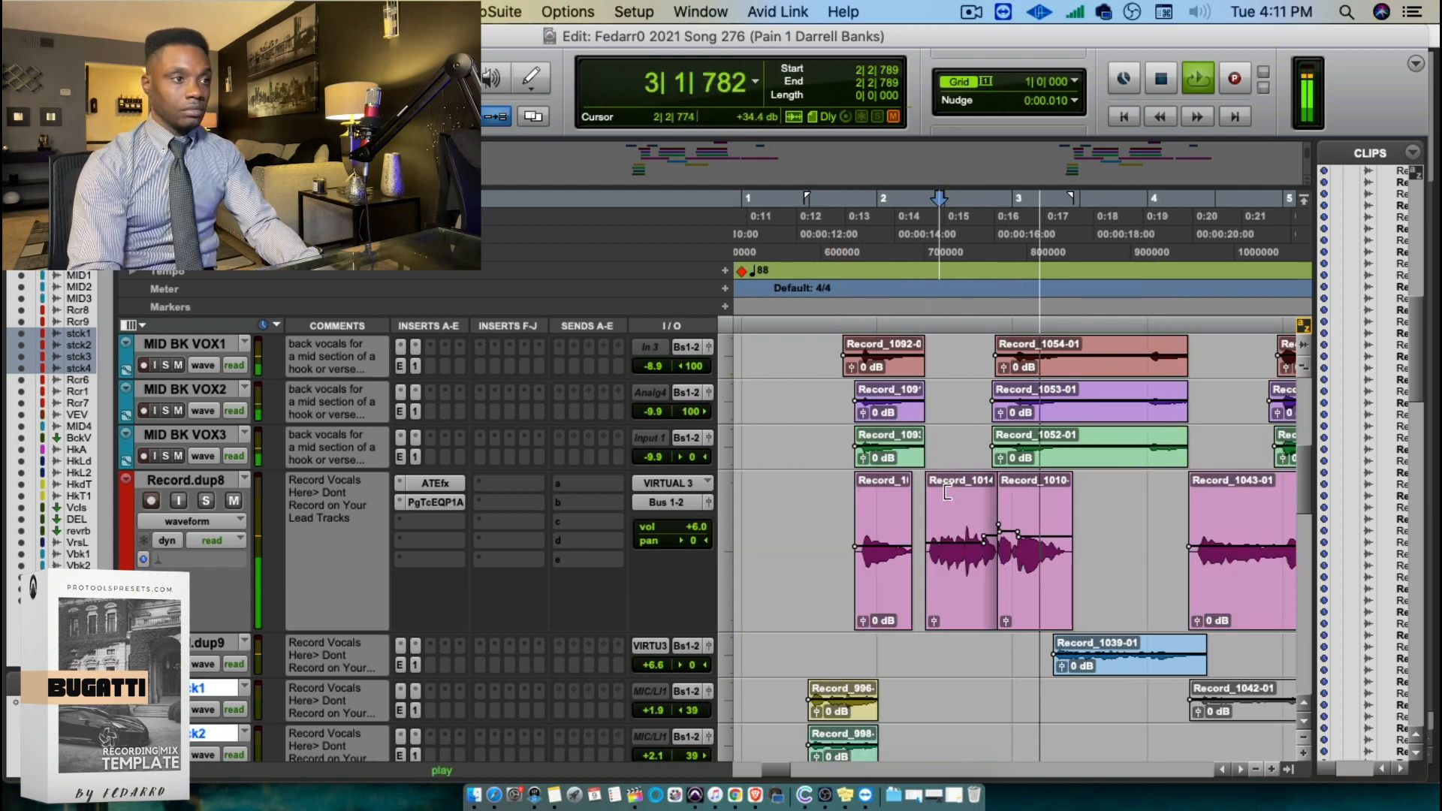
pyautogui.click(980, 281)
pyautogui.press('t')
pyautogui.press('t')
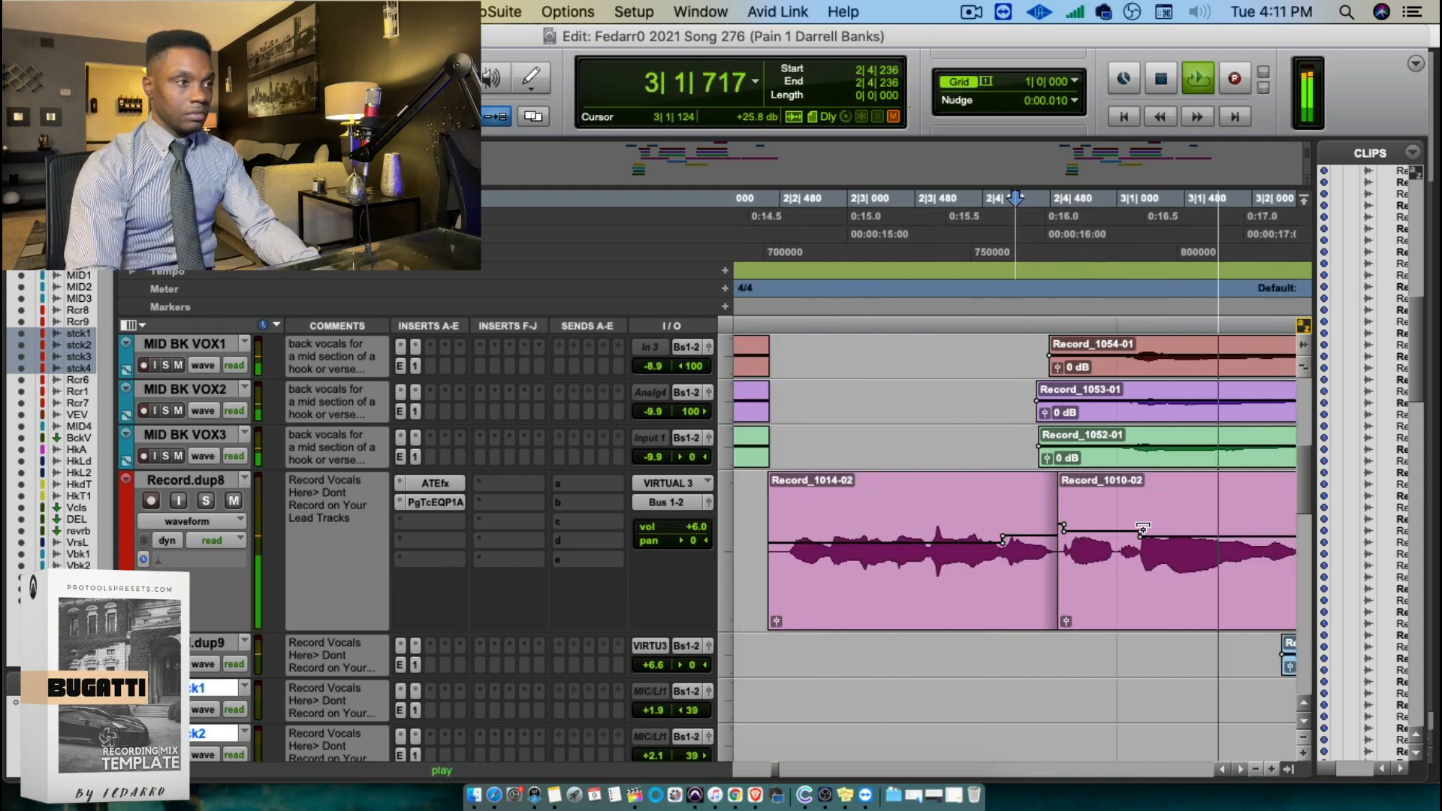
pyautogui.moveTo(1141, 557); pyautogui.dragTo(1240, 590)
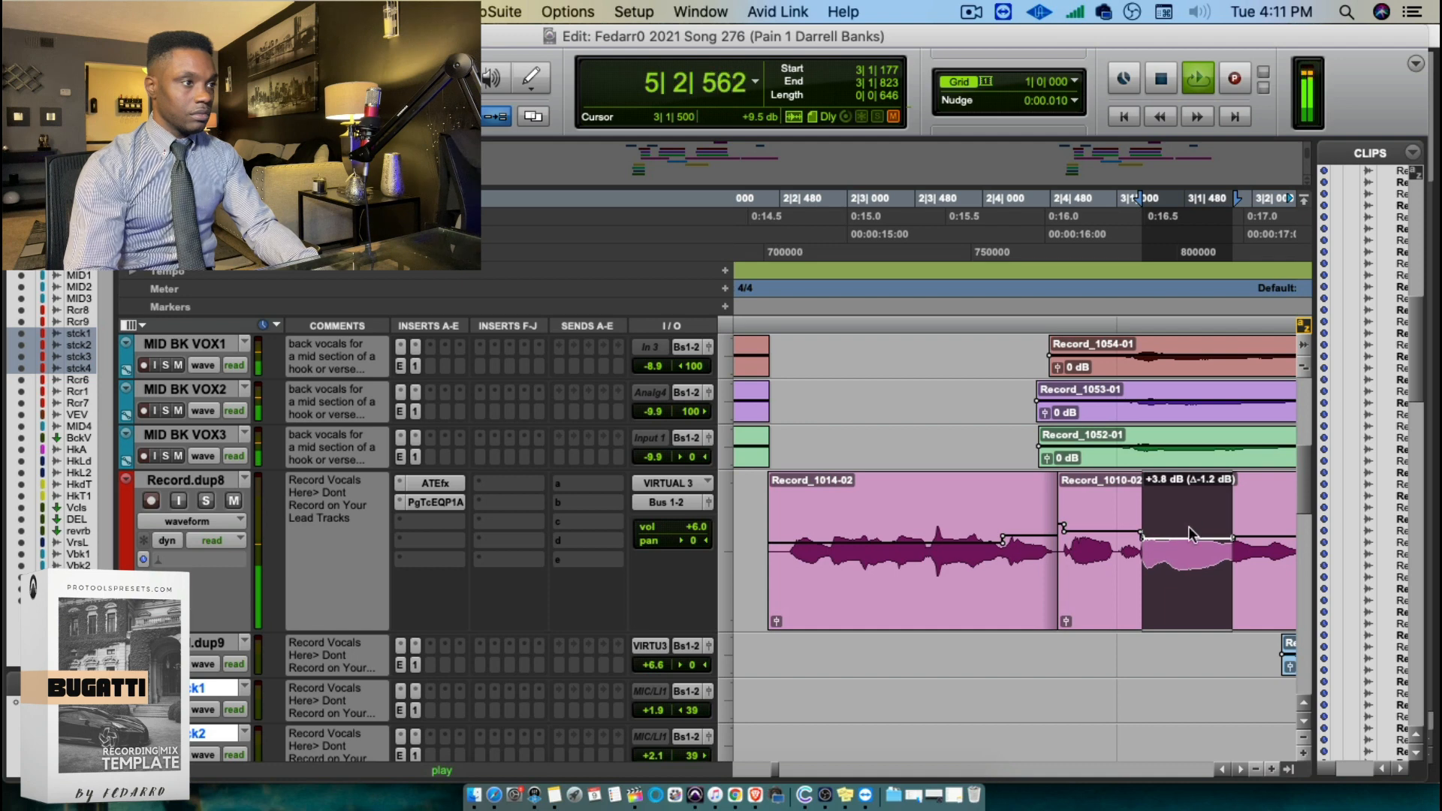
pyautogui.click(789, 294)
pyautogui.press('space')
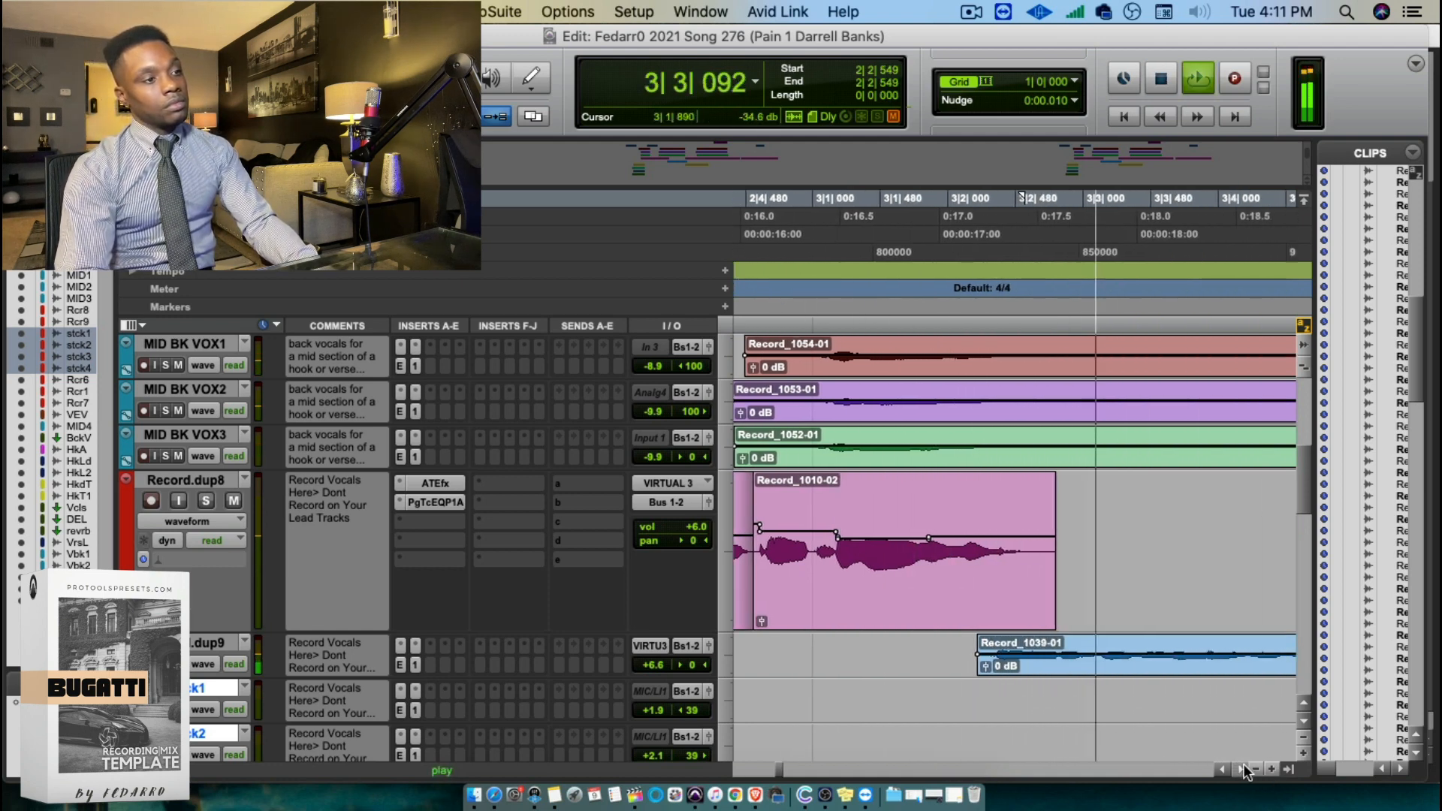
# Enlarge the Record.dup9 track, raise its Record_1039 clip to +3.5 dB clip gain and trim the clip's start
pyautogui.scroll(-2, 565, 607)
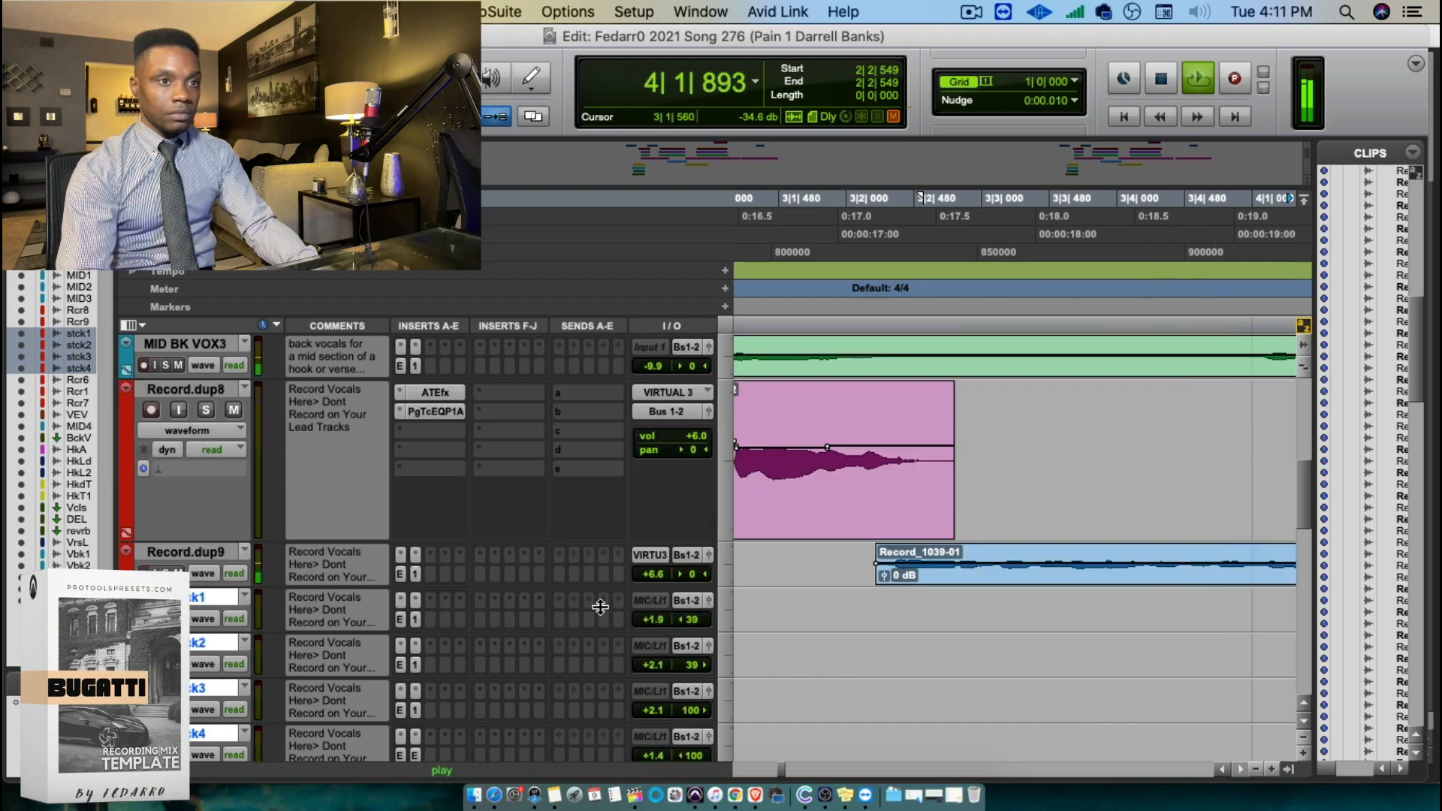
pyautogui.moveTo(600, 588); pyautogui.dragTo(632, 743)
pyautogui.moveTo(881, 732); pyautogui.dragTo(860, 653)
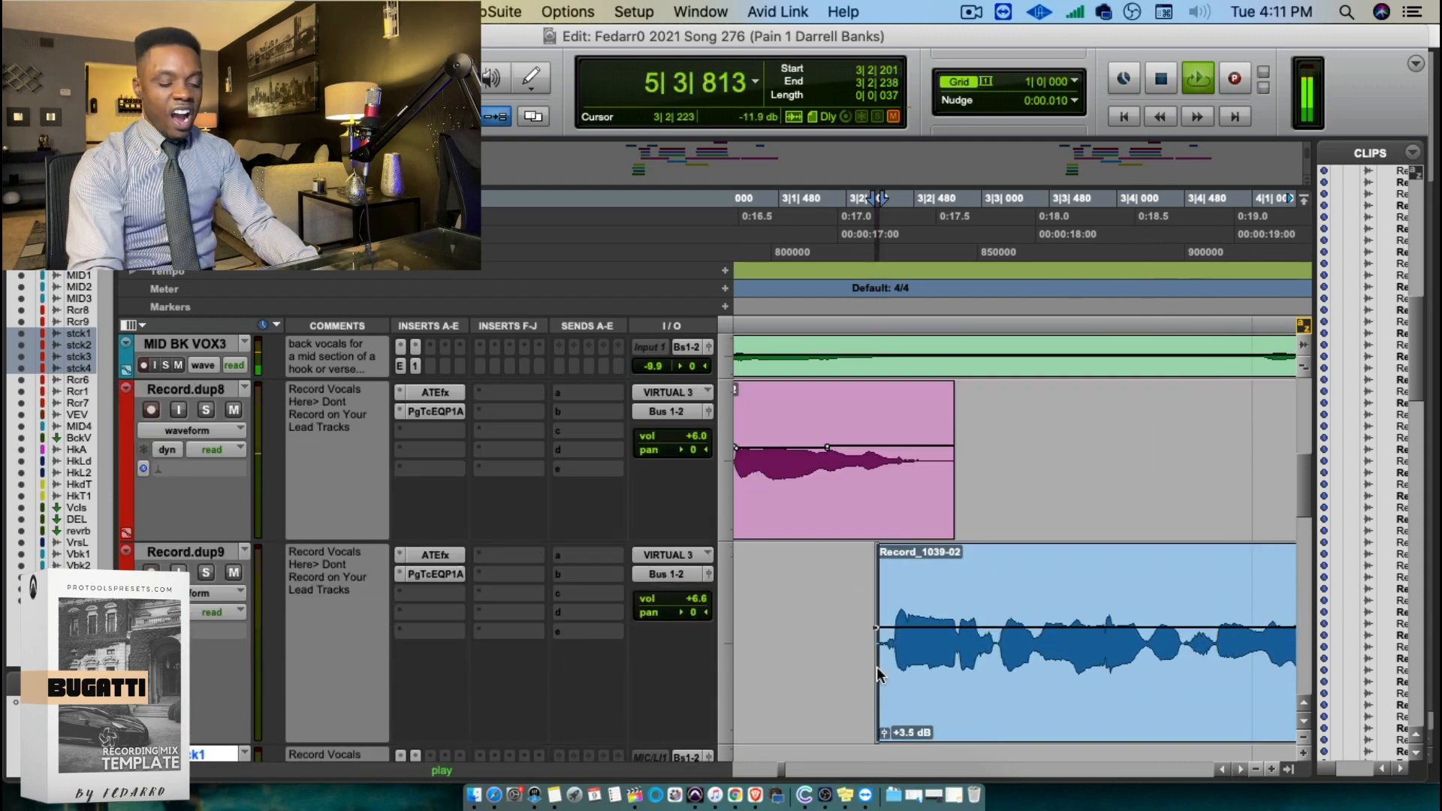
# Trim the silence off the end of the Record_1039 clip on Record.dup9, from 4|2|393 onward
pyautogui.press('r')
pyautogui.press('r')
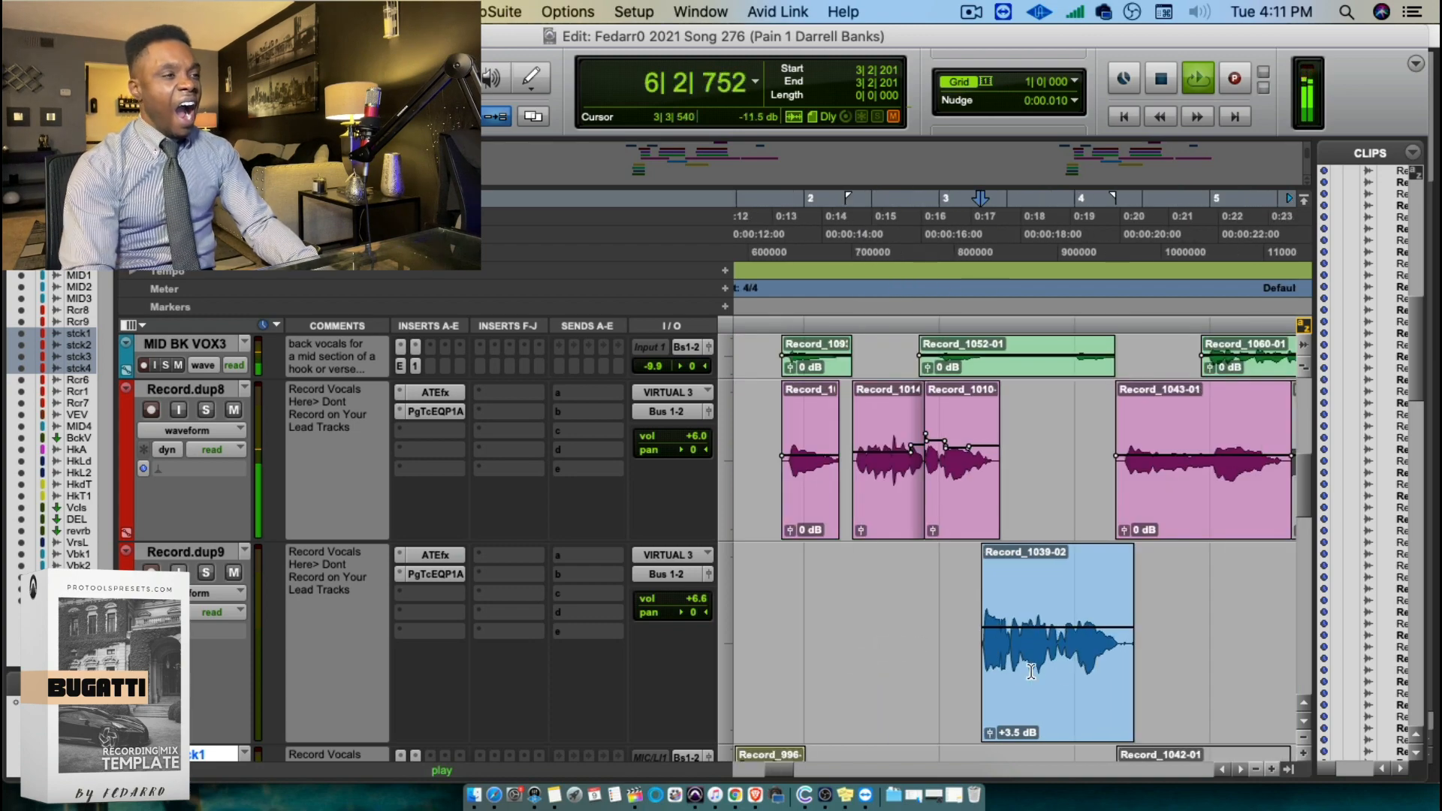
pyautogui.moveTo(1119, 665)
pyautogui.mouseDown()
pyautogui.moveTo(1133, 670)
pyautogui.moveTo(1122, 679)
pyautogui.mouseUp()
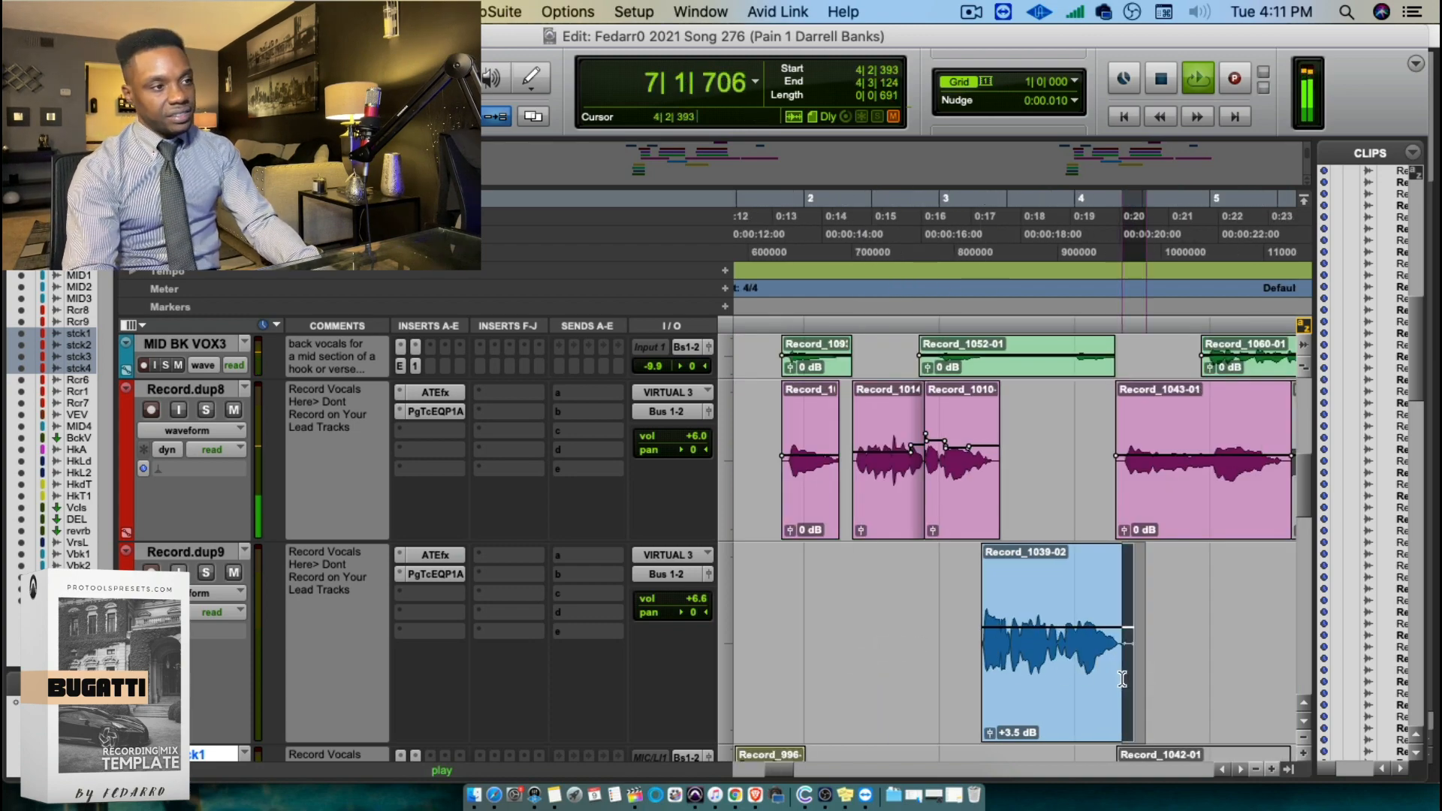
pyautogui.click(1122, 678)
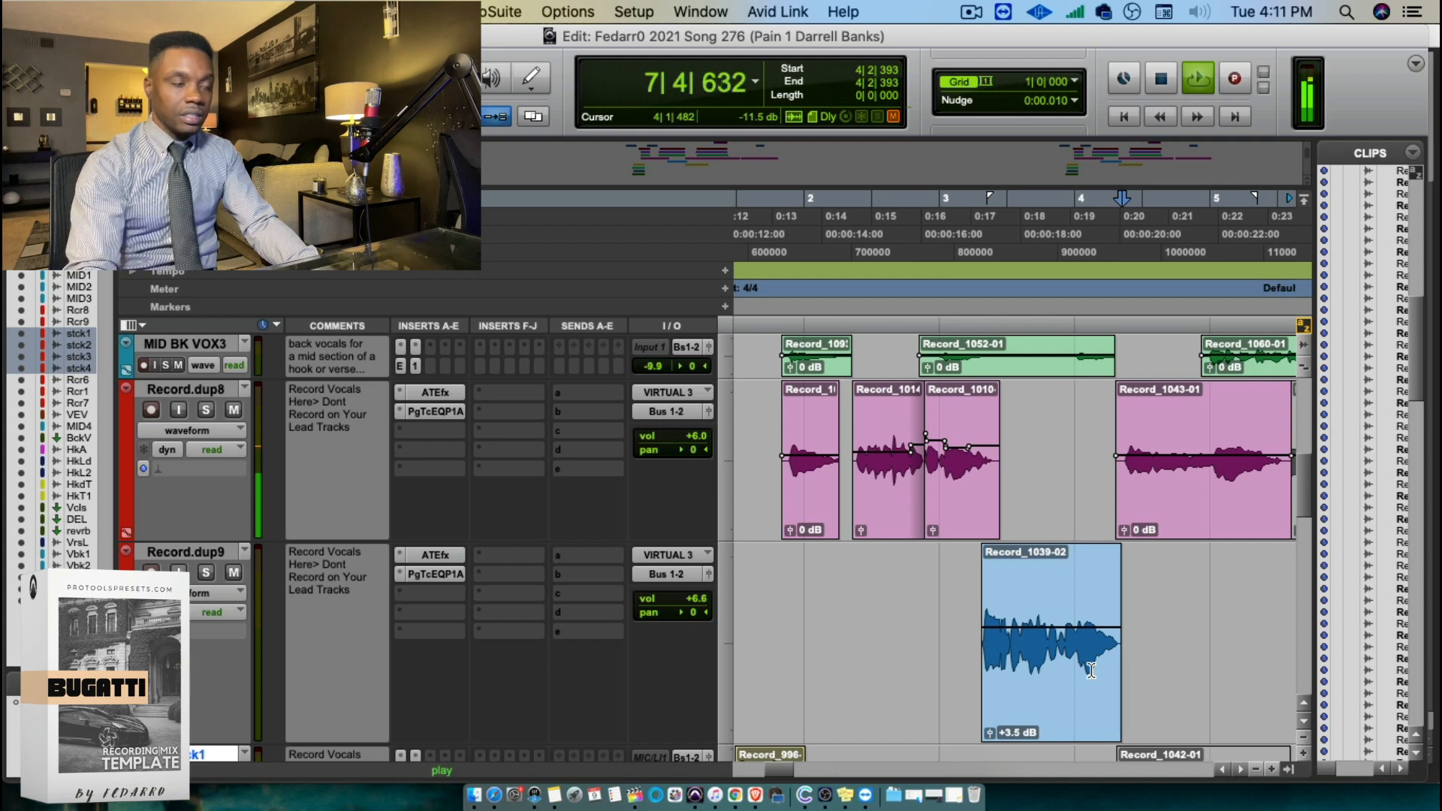
# Play from around beat 1|2 and raise the clip gain of the first part of Record_1043, up to 5|1|036
pyautogui.press('r')
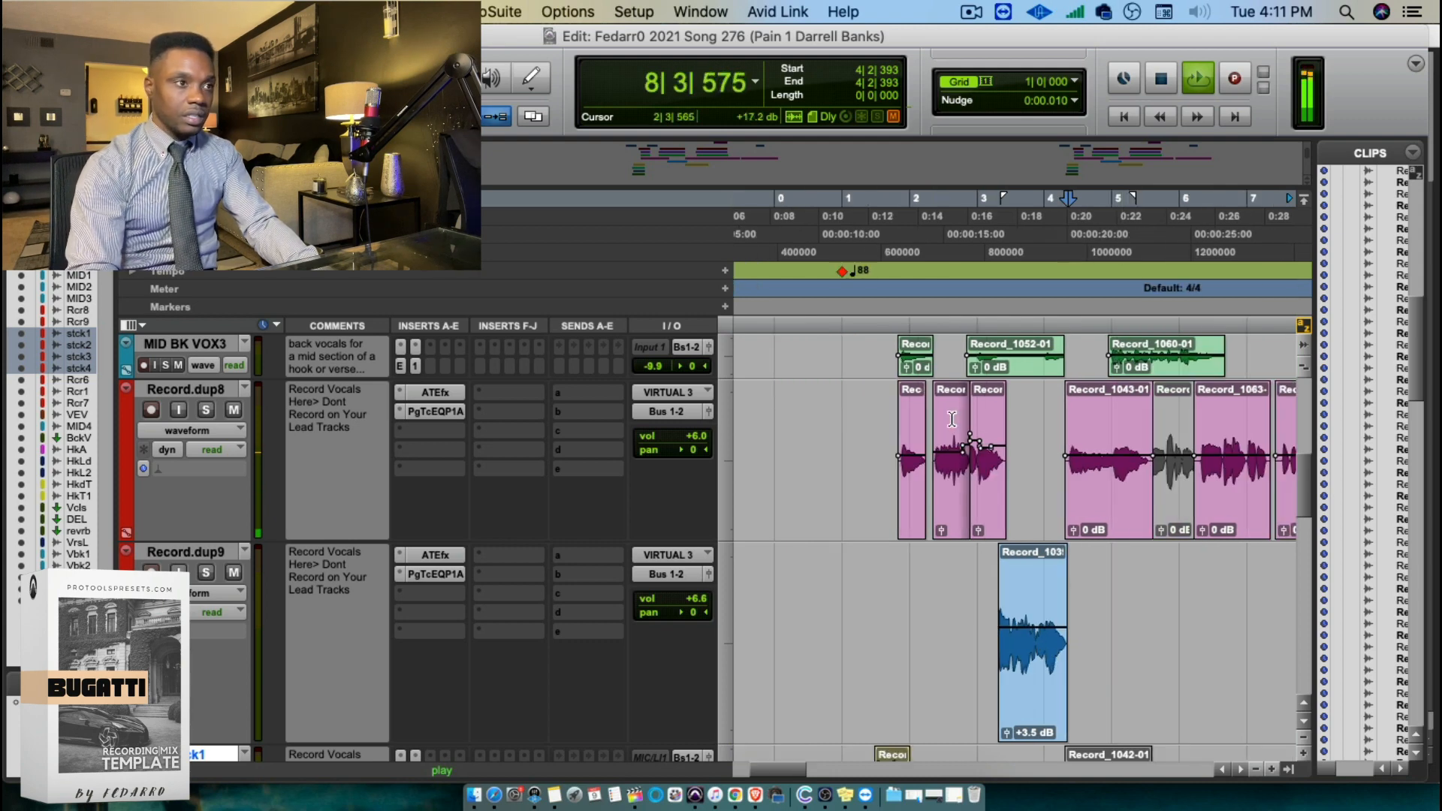
pyautogui.click(868, 237)
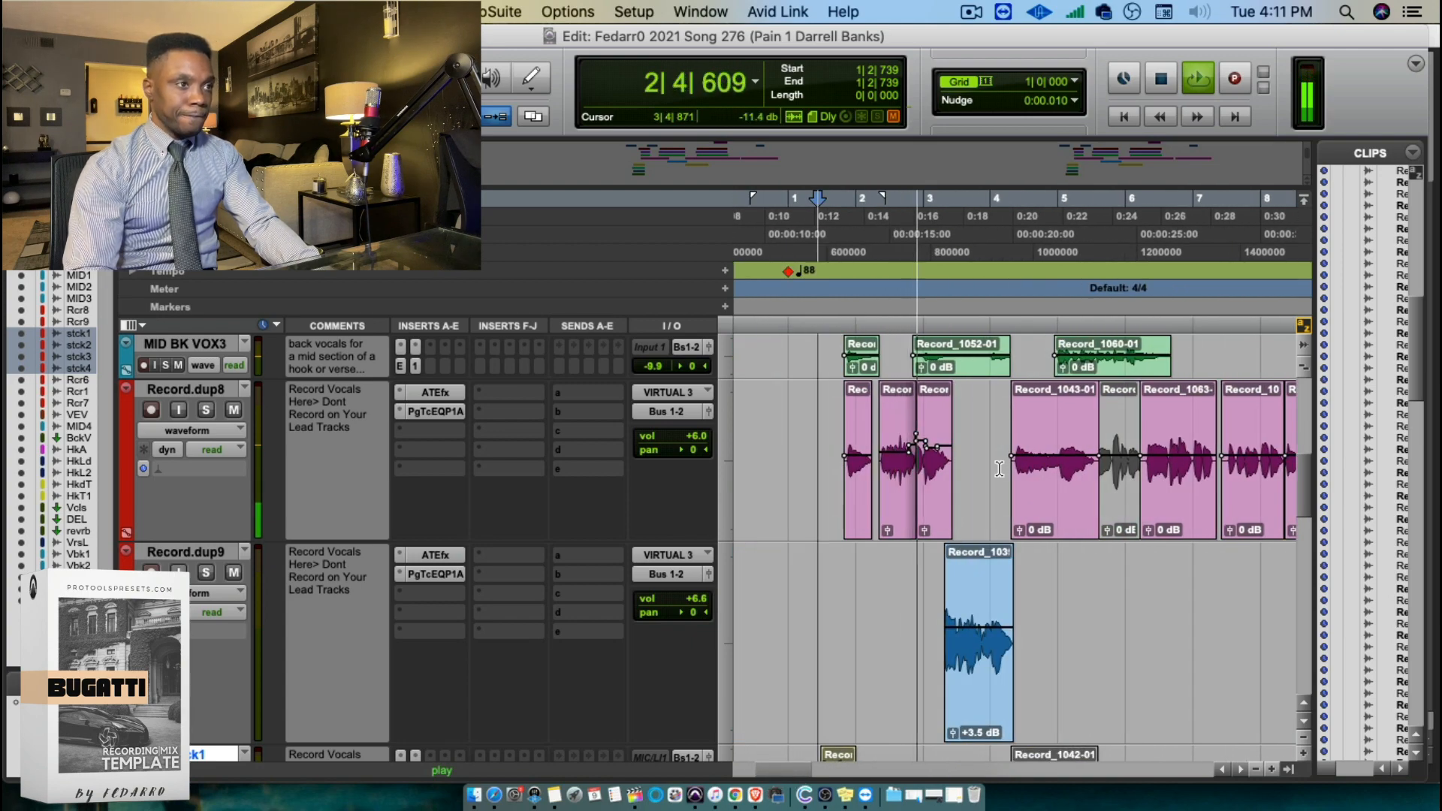
pyautogui.moveTo(997, 492); pyautogui.dragTo(1041, 446)
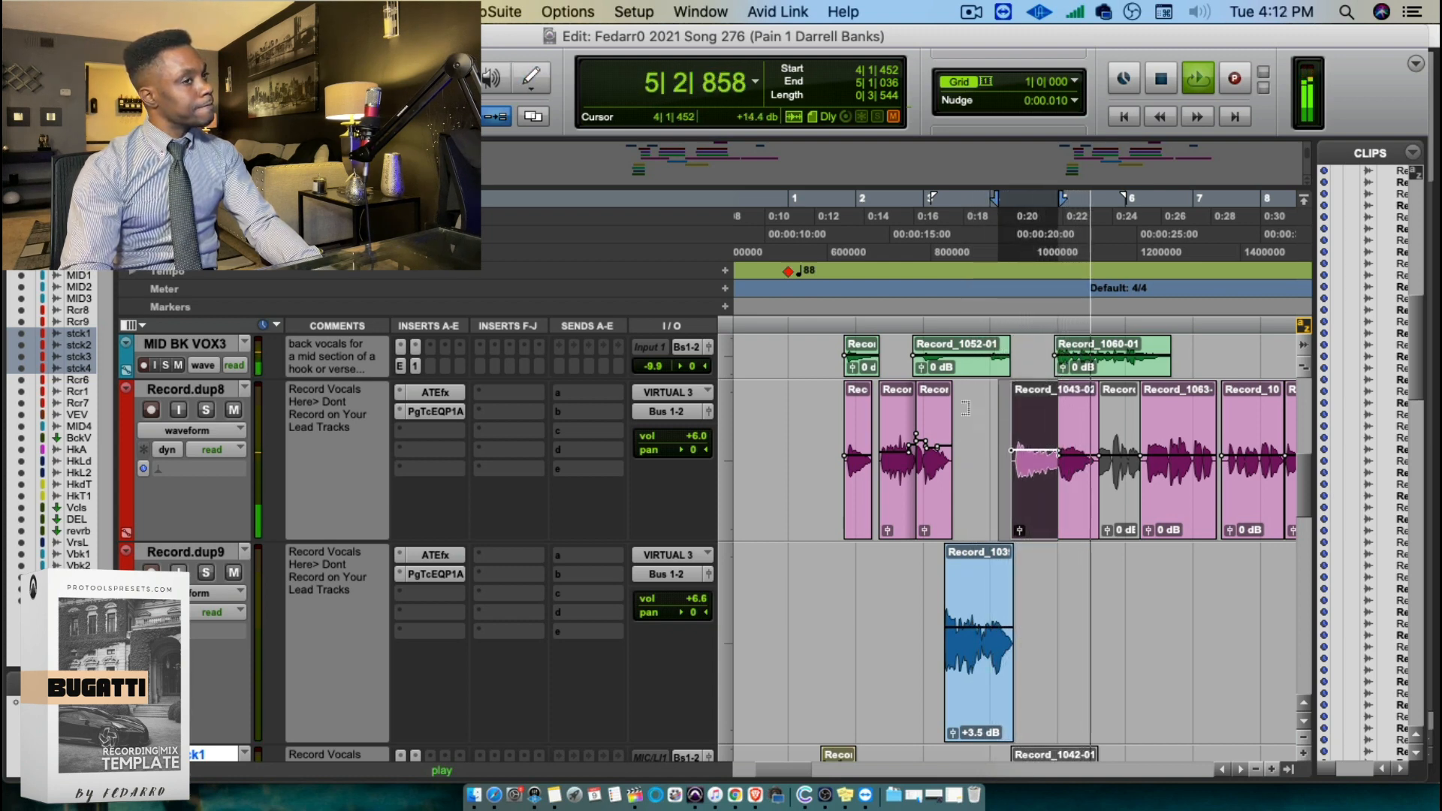
# Replay the lead vocals from around beat 1|3 to judge the clip gain of Record_1043 in context
pyautogui.click(837, 266)
pyautogui.press('space')
pyautogui.press('space')
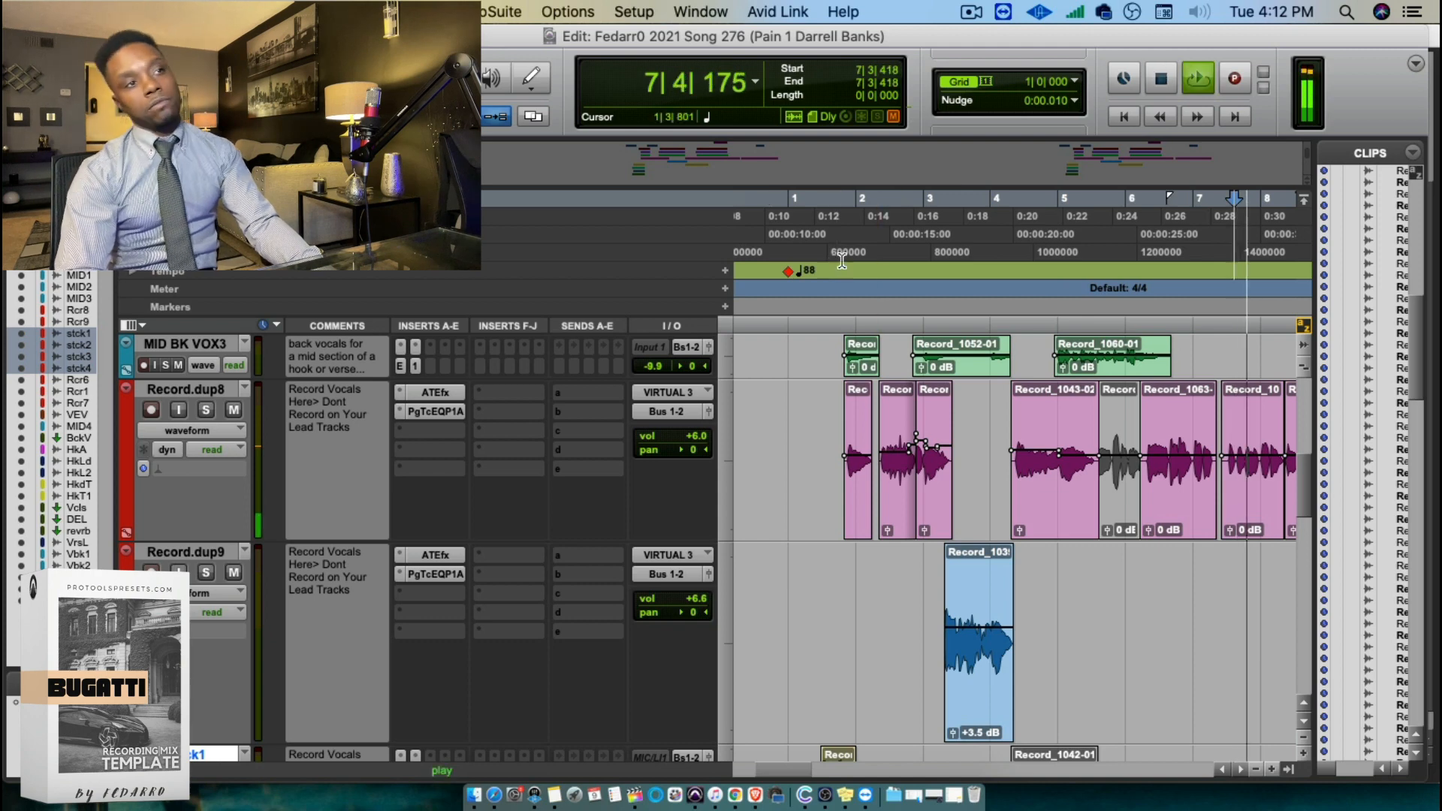
pyautogui.click(832, 265)
pyautogui.press('space')
pyautogui.press('space')
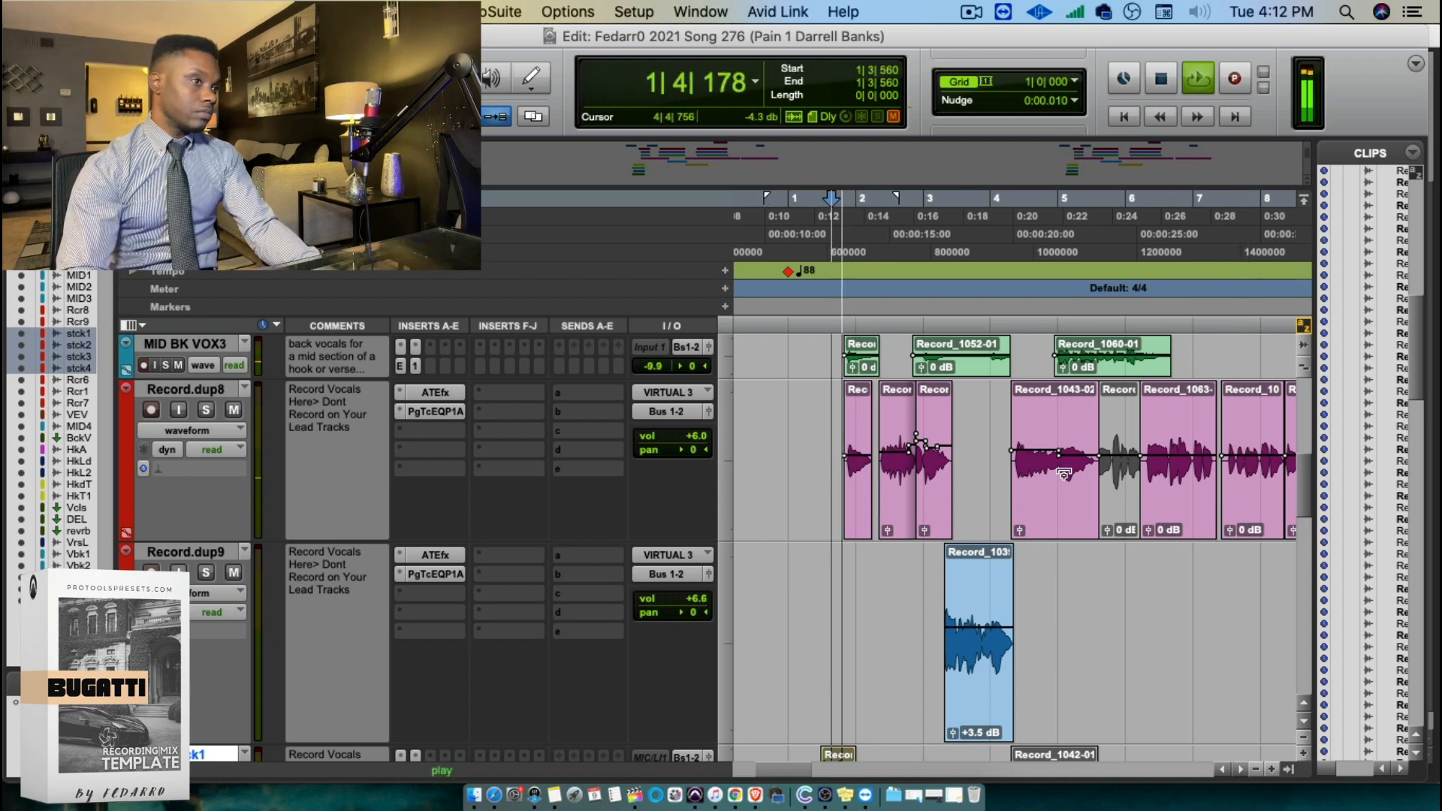
# Delete the muted Record_1002 clip with its adjoining clip edges on Record.dup8 and trim the silence before Record_1043
pyautogui.press('super+bracketright')
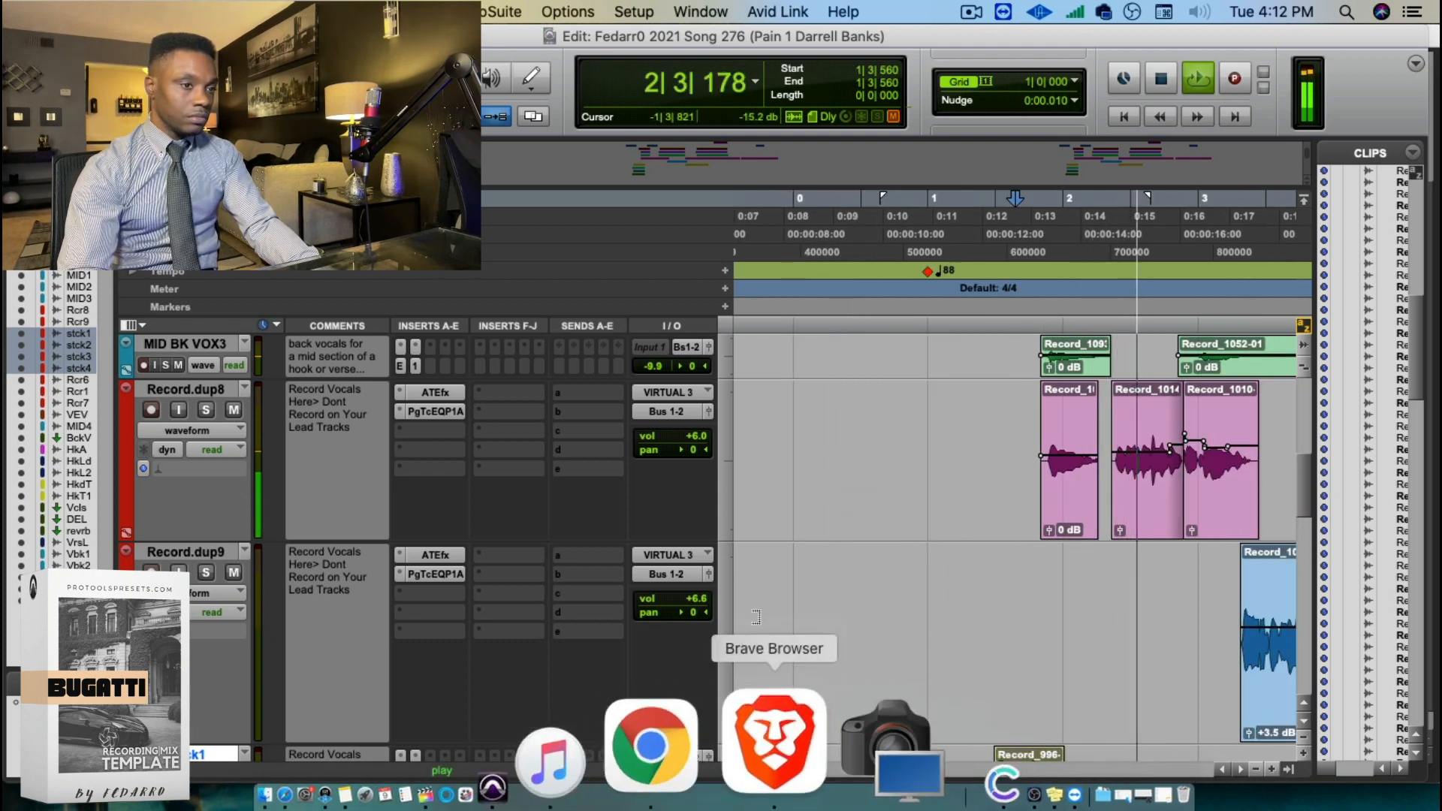
pyautogui.moveTo(768, 766); pyautogui.dragTo(791, 766)
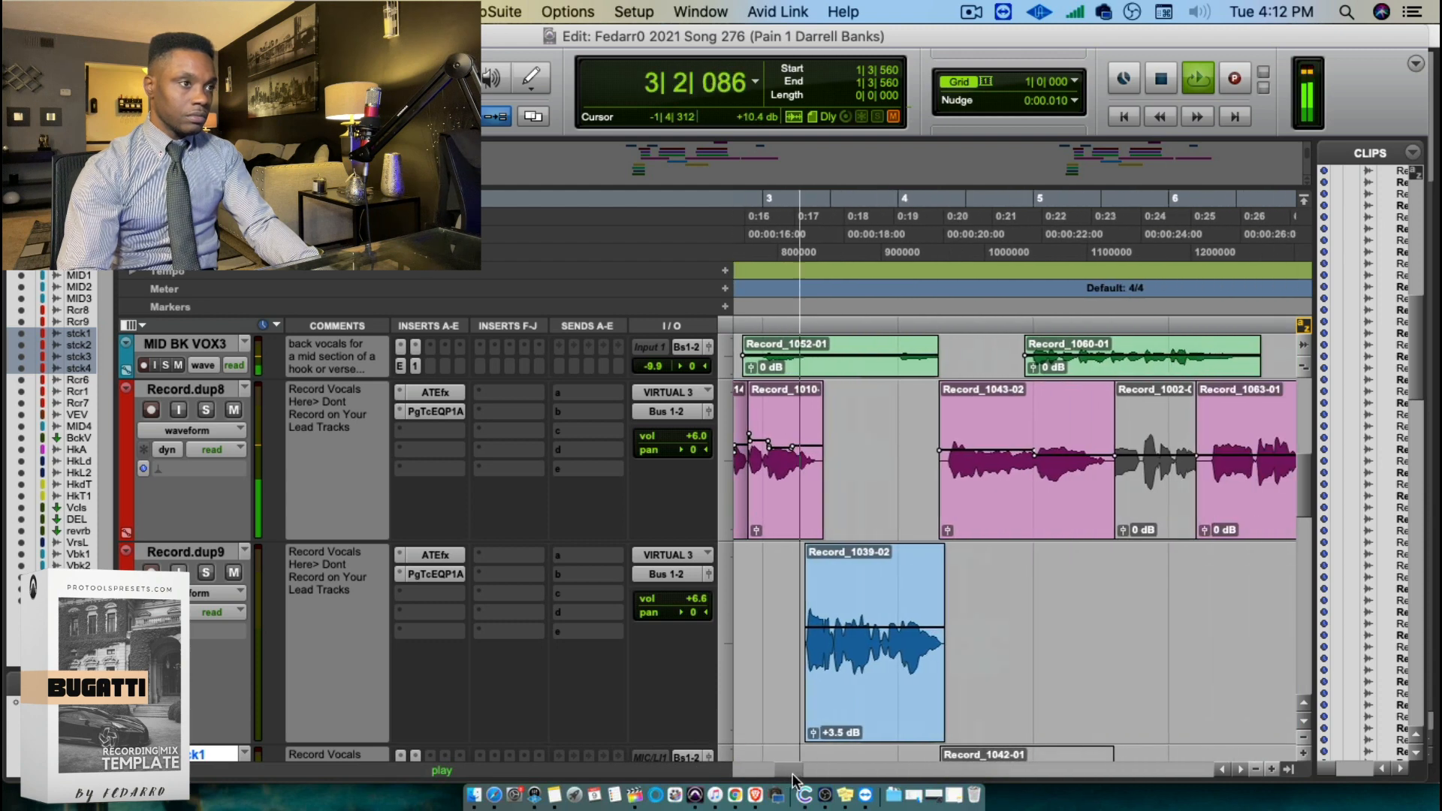
pyautogui.moveTo(1106, 507); pyautogui.dragTo(1210, 511)
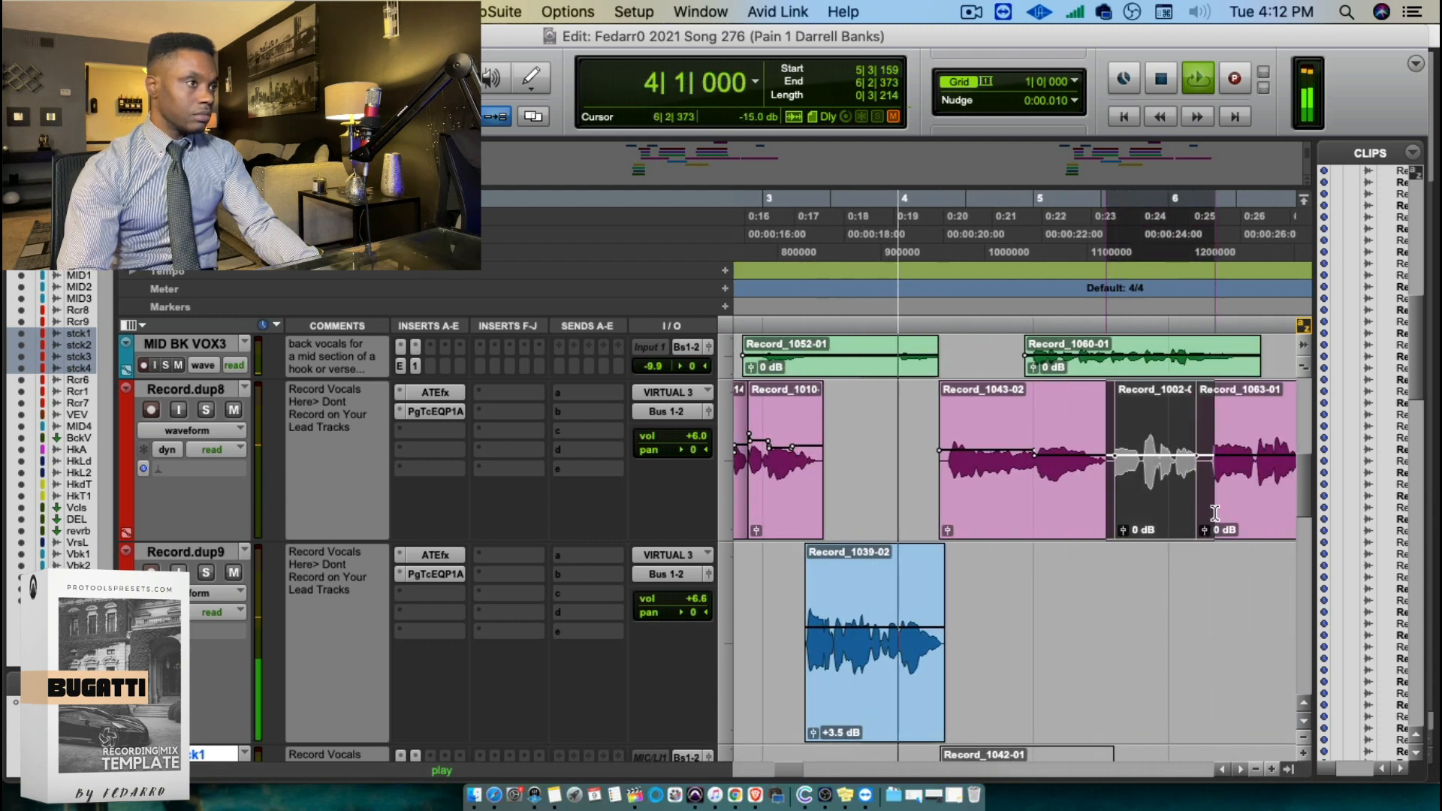
pyautogui.press('Delete')
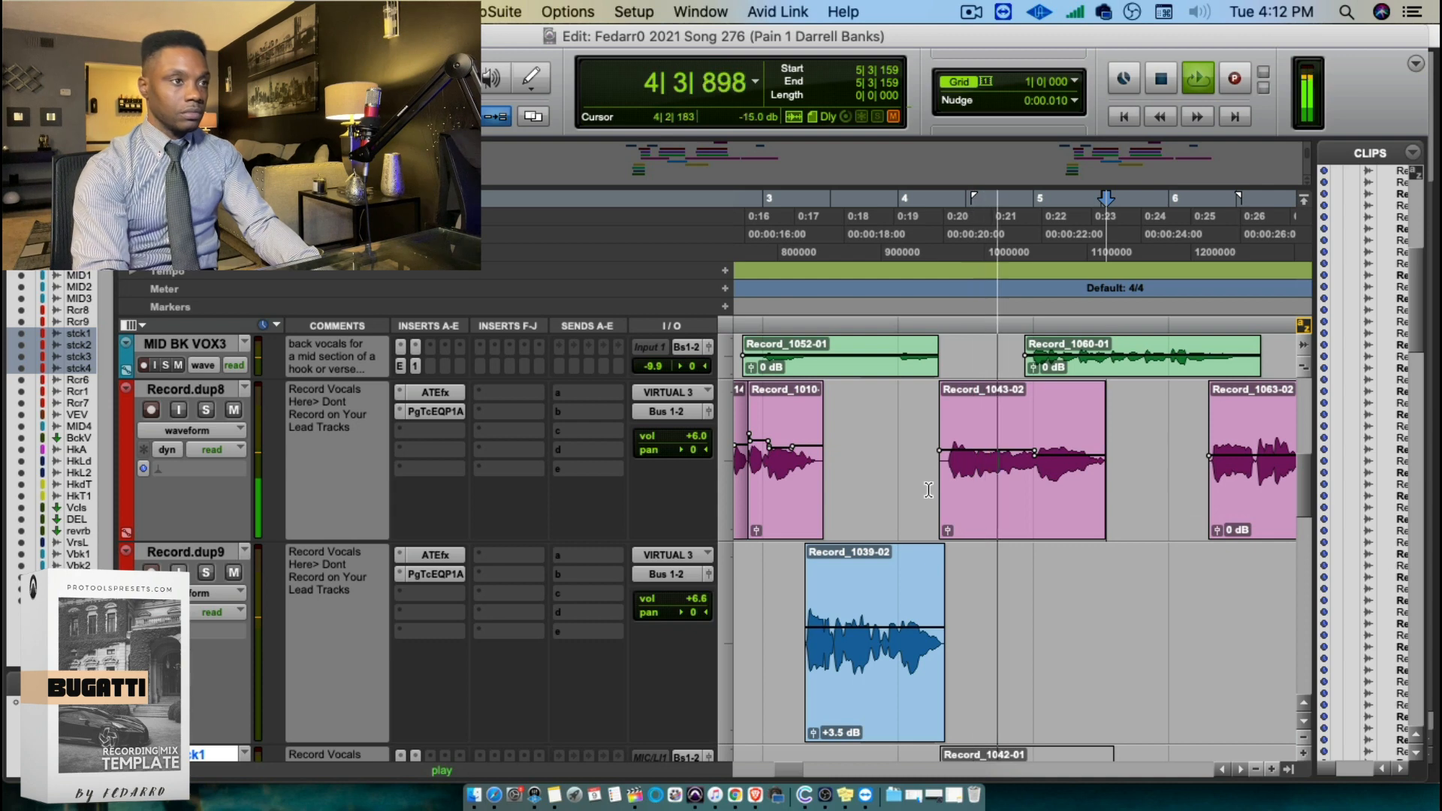
pyautogui.moveTo(929, 490); pyautogui.dragTo(946, 490)
pyautogui.press('Delete')
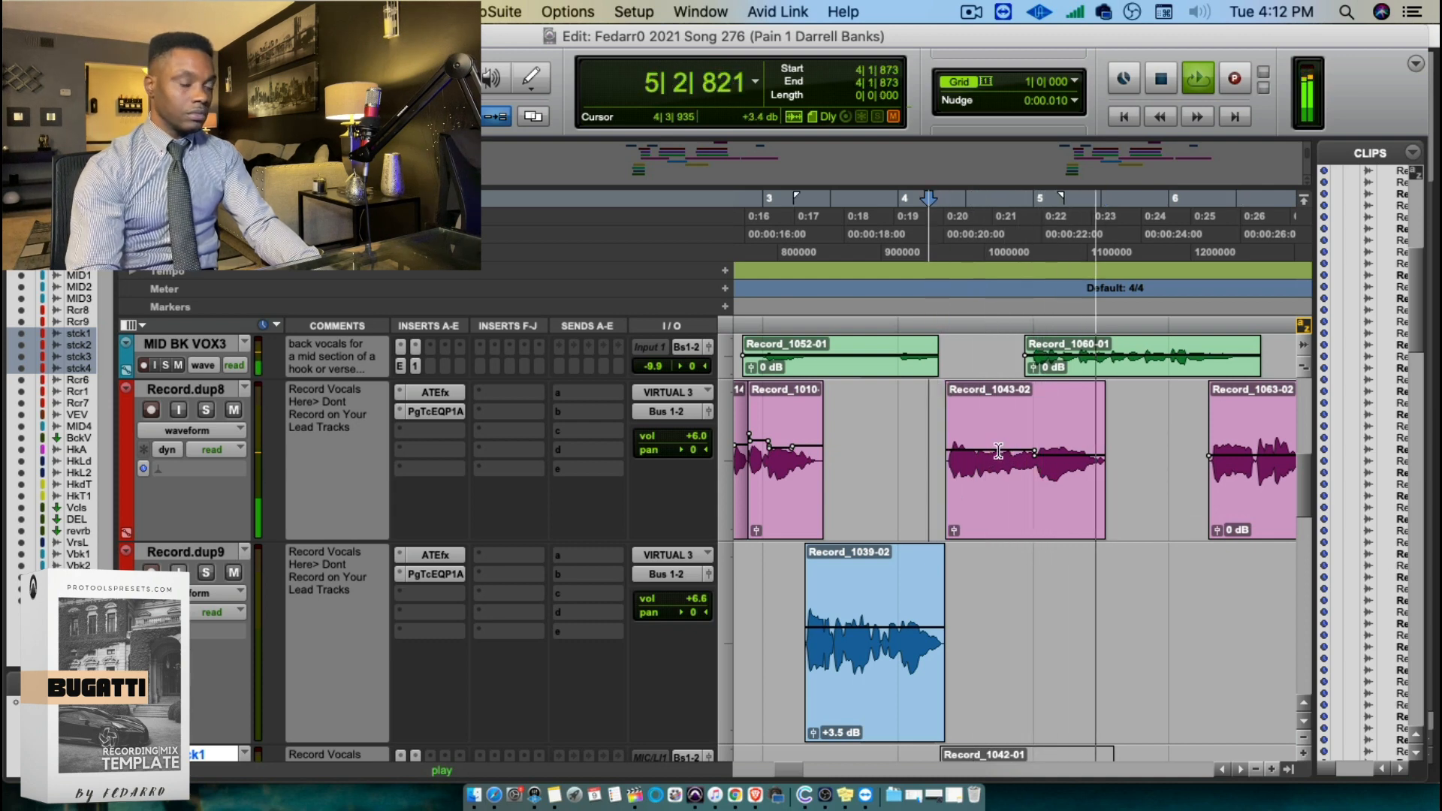
# Stop playback and raise the clip gain of Record_1043 between 4|4|366 and 5|1|112 to +4.8 dB
pyautogui.press('t')
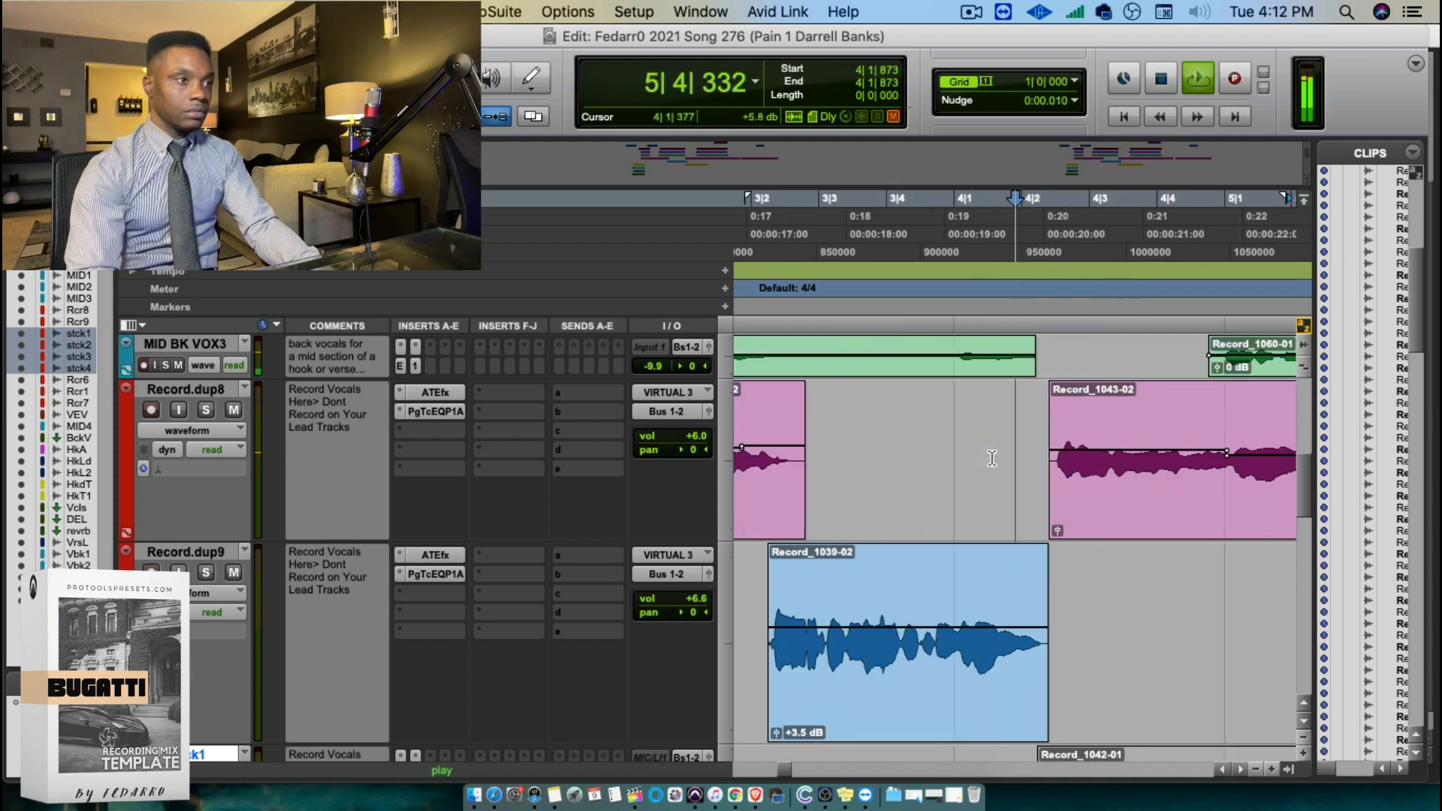
pyautogui.click(1239, 769)
pyautogui.press('space')
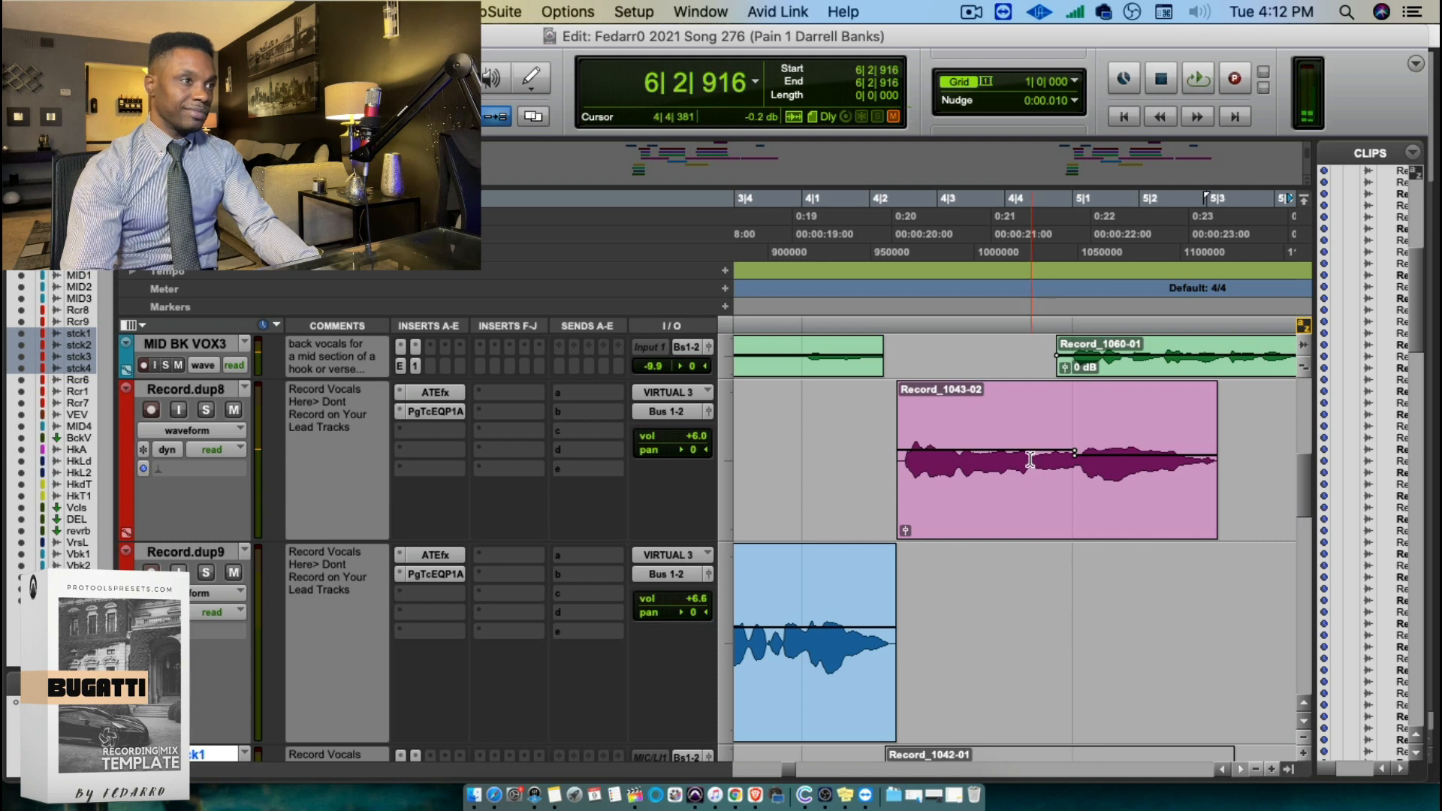
pyautogui.moveTo(1029, 460); pyautogui.dragTo(1074, 484)
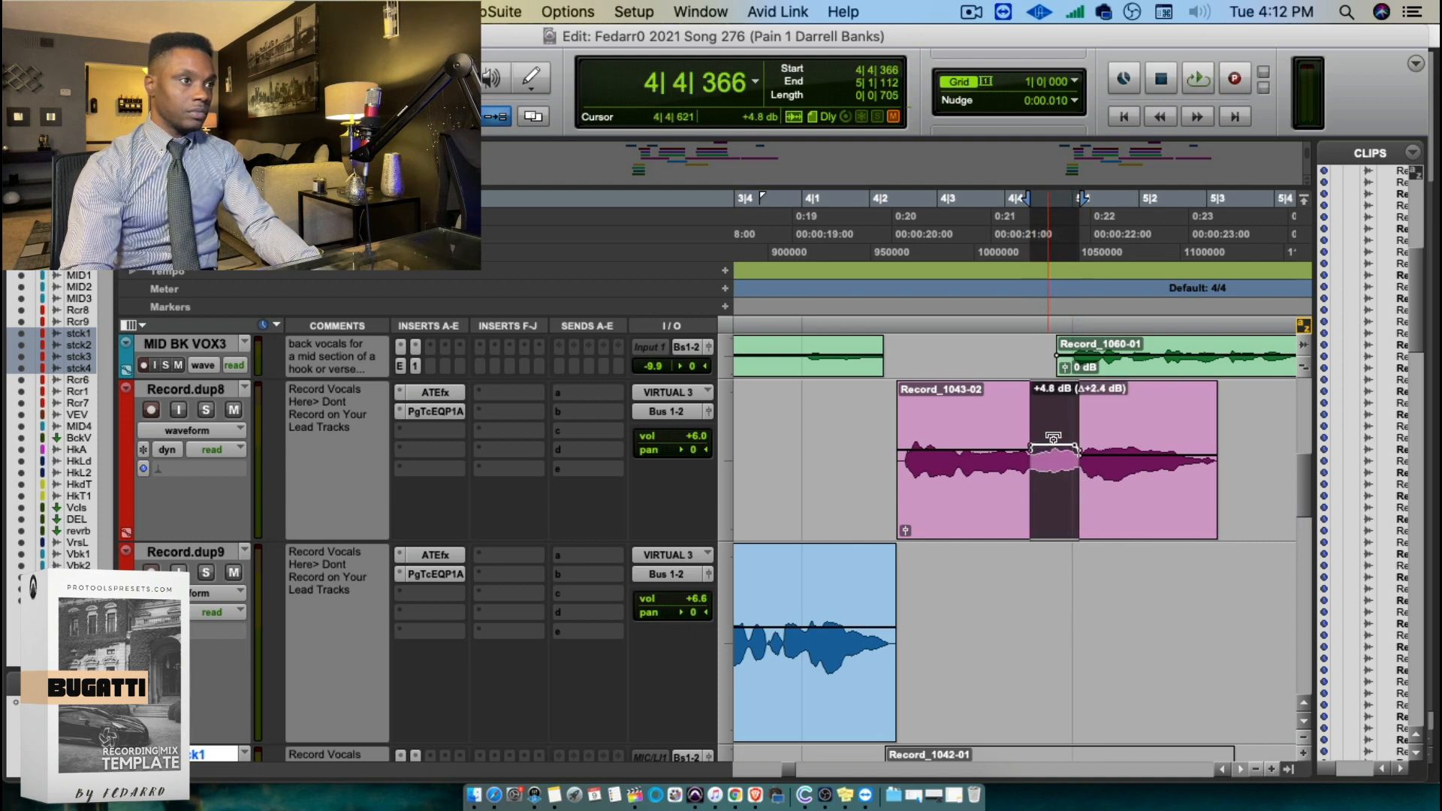
# Replay Record_1043 from around beat 4|2 and slightly lower the gain of its boosted middle section
pyautogui.click(879, 248)
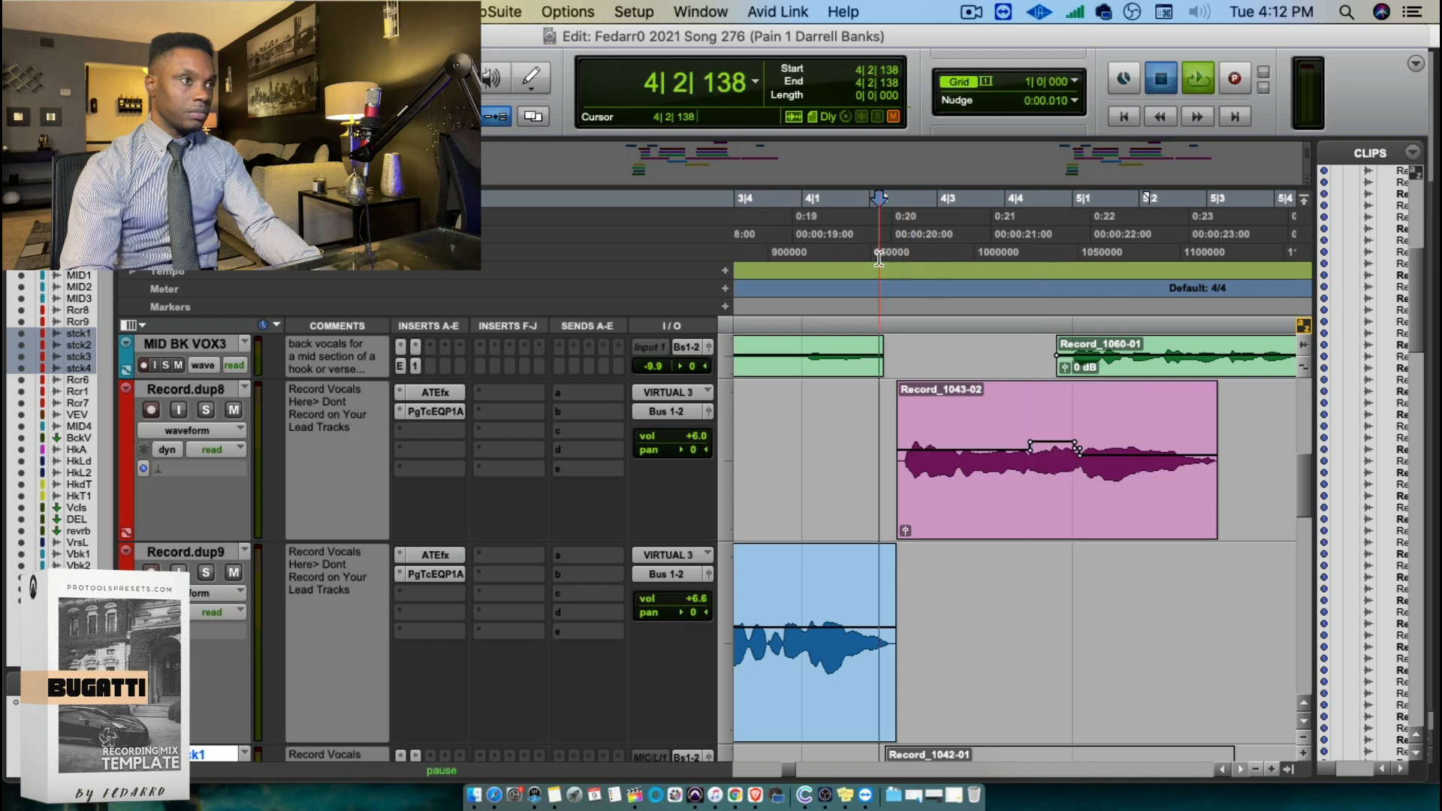
pyautogui.press('space')
pyautogui.moveTo(1054, 443); pyautogui.dragTo(1055, 446)
pyautogui.press('space')
pyautogui.press('space')
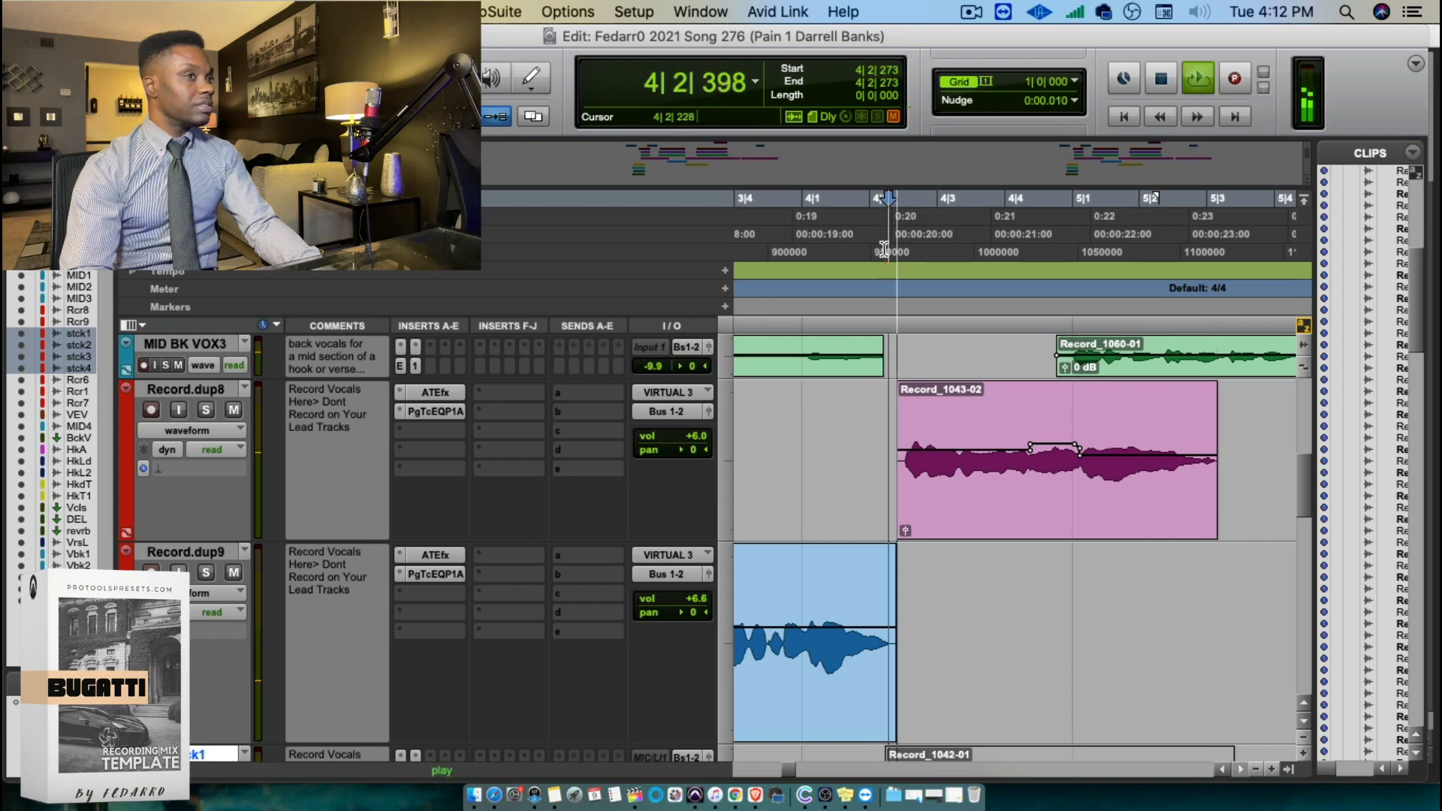
# Trim the start of Record_1043 to 4|2|468 and replay the lead vocals from around beat 1|3
pyautogui.moveTo(884, 502); pyautogui.dragTo(901, 501)
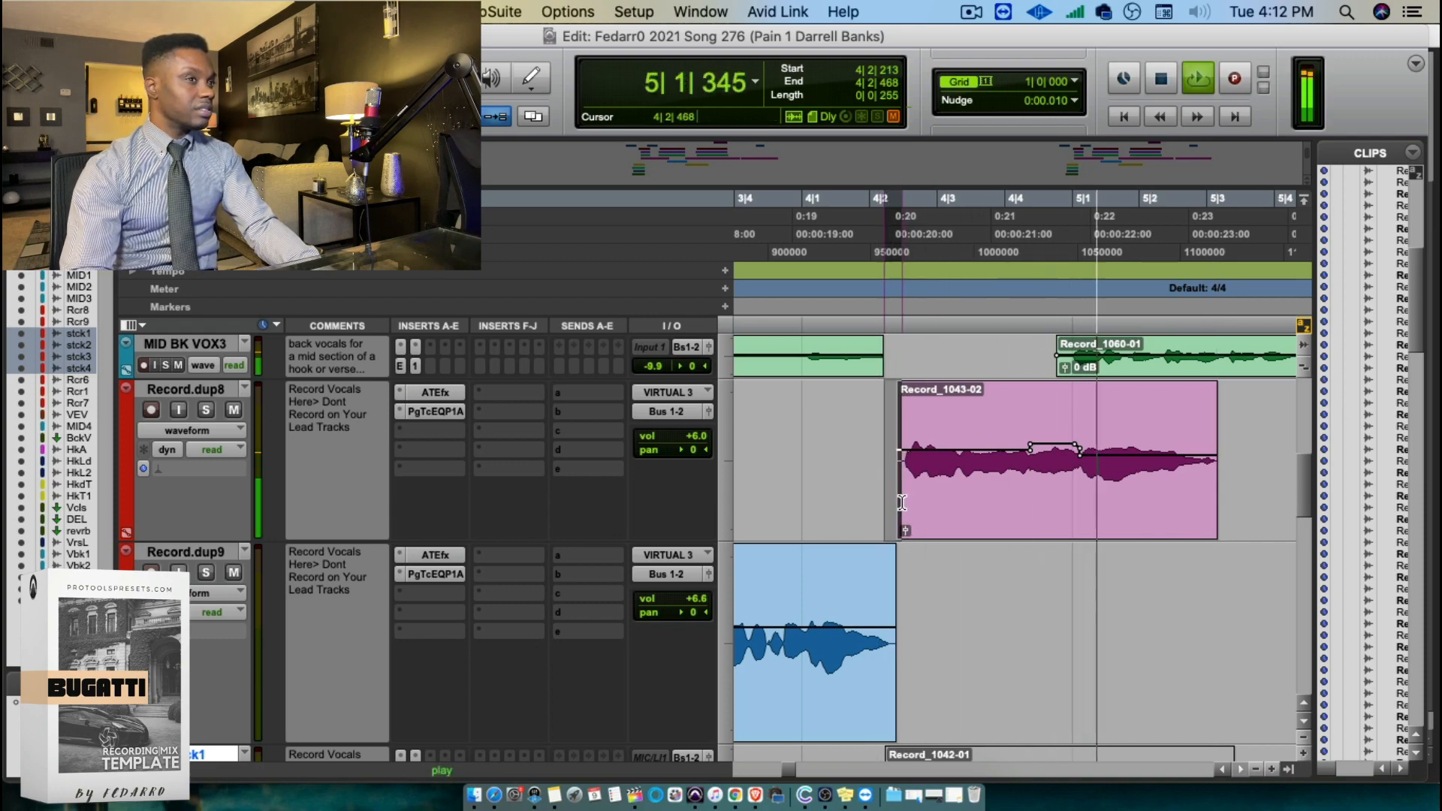
pyautogui.press('Delete')
pyautogui.click(1239, 496)
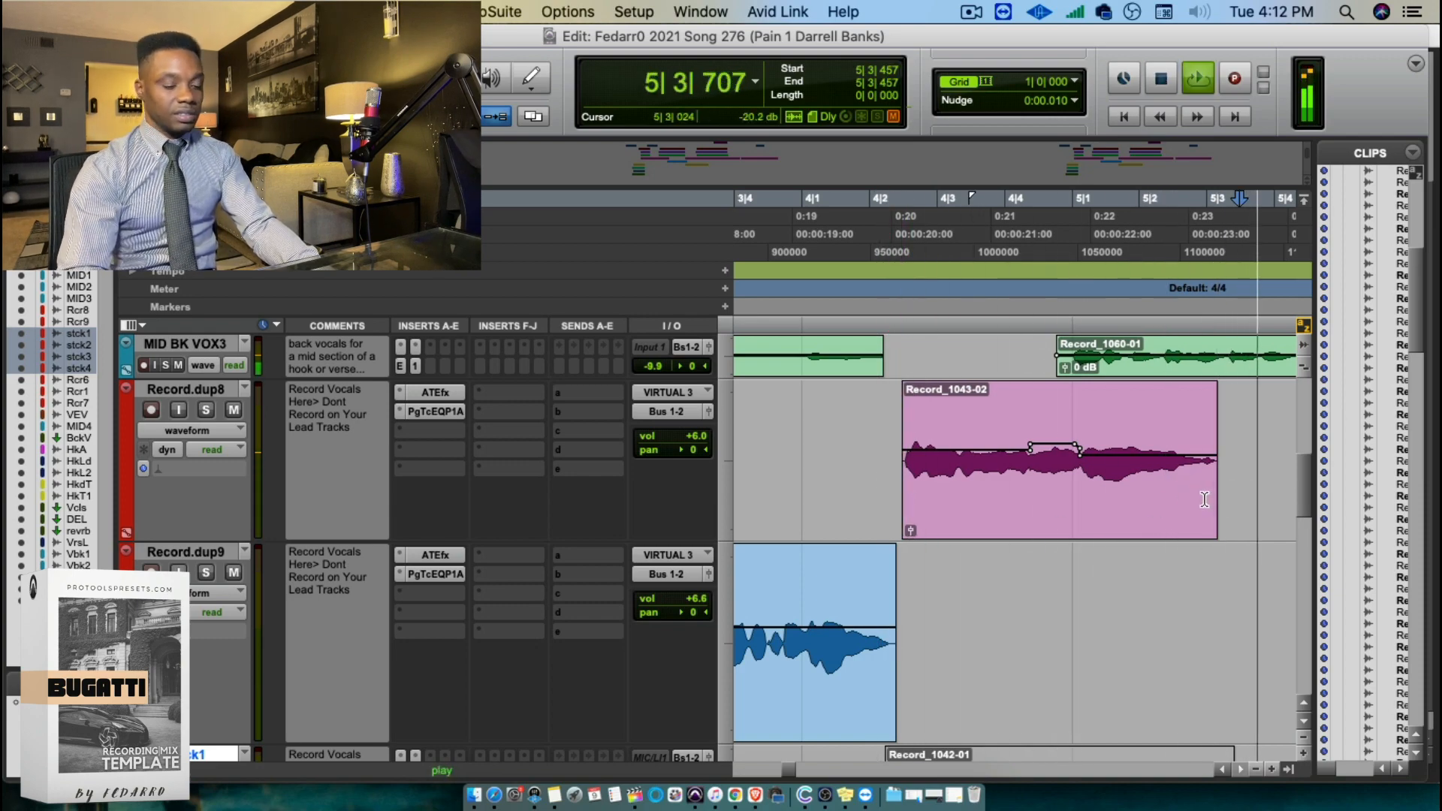
pyautogui.press('r')
pyautogui.press('r')
pyautogui.click(805, 405)
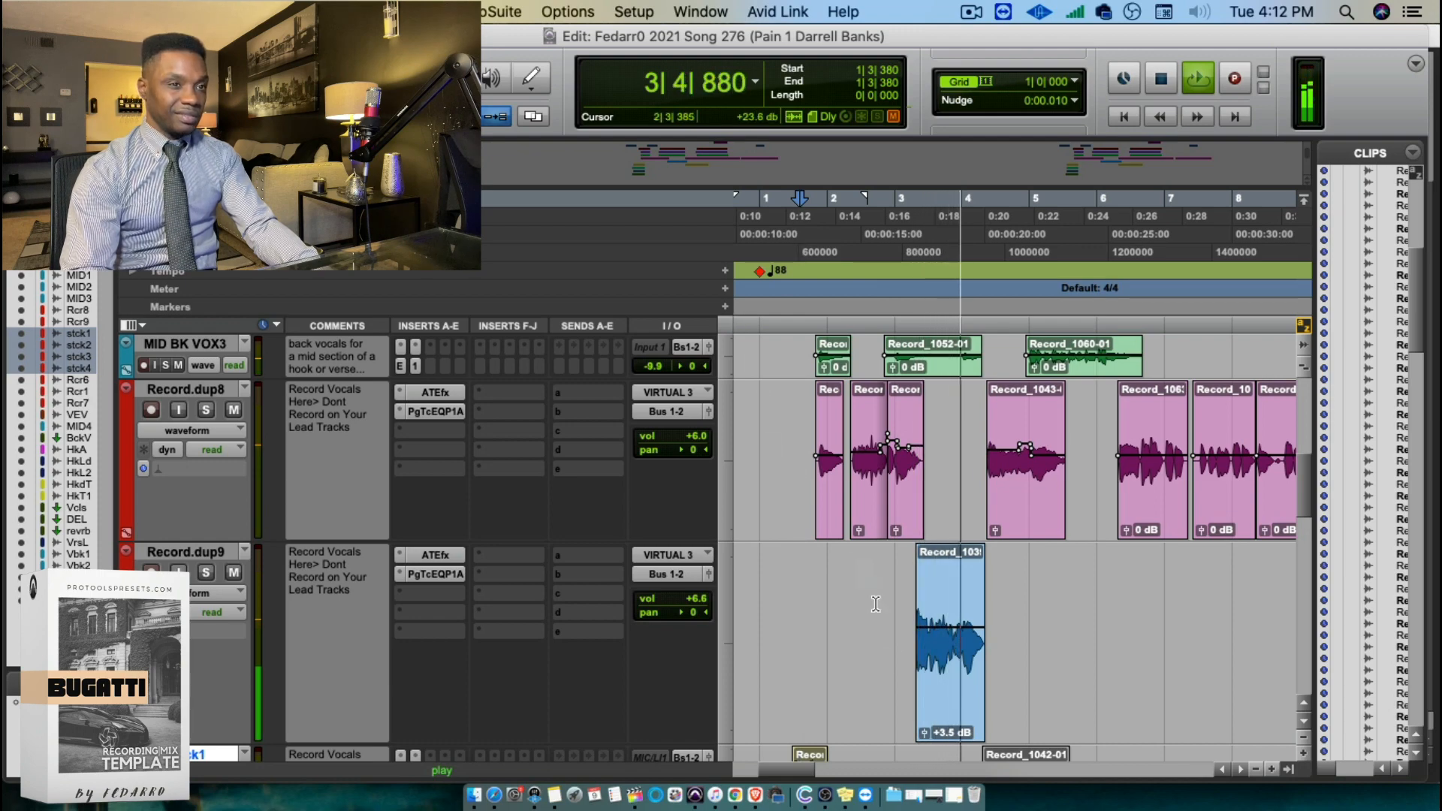
# Lower the clip gain of Record_1039 on Record.dup9 to +2.5 dB and replay from 1|3|861
pyautogui.scroll(-2, 919, 640)
pyautogui.moveTo(920, 686); pyautogui.dragTo(925, 704)
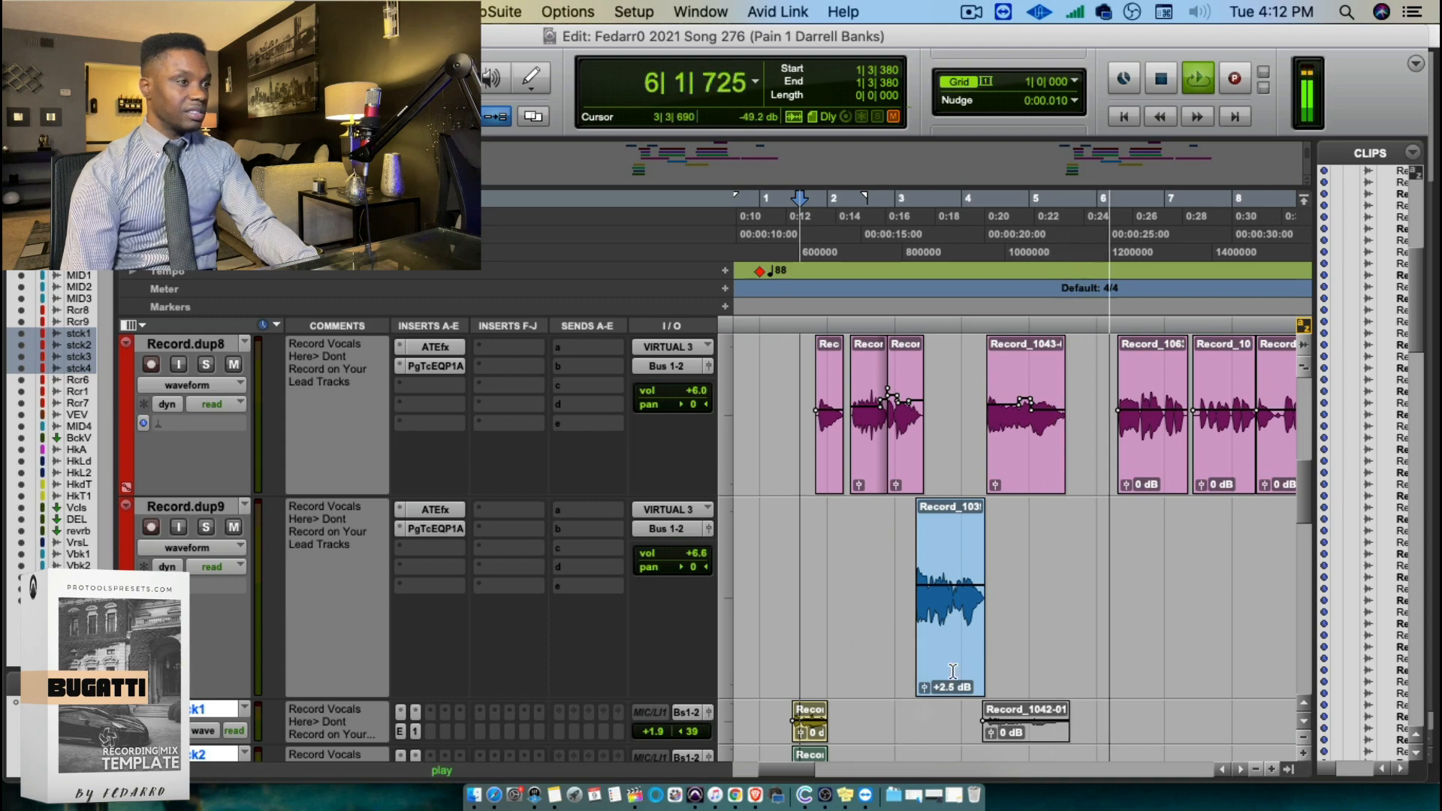
pyautogui.scroll(3, 1102, 588)
pyautogui.scroll(3, 1102, 589)
pyautogui.press('space')
pyautogui.click(808, 284)
pyautogui.press('space')
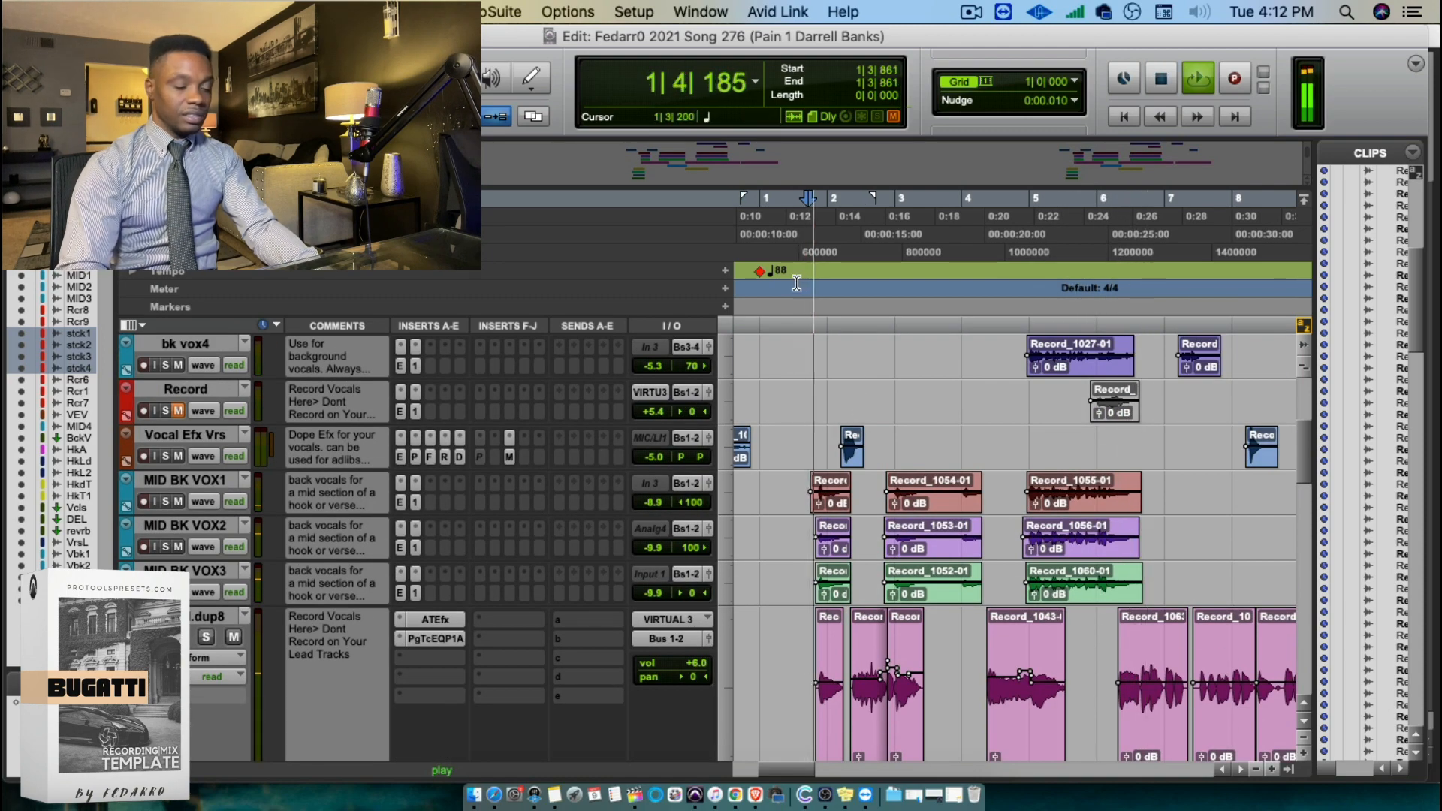
# Trim the uneven starts of the Record_1092, Record_1091 and Record_1093 clips on MID BK VOX1 to VOX3 to one common point
pyautogui.press('t')
pyautogui.press('t')
pyautogui.press('space')
pyautogui.click(973, 505)
pyautogui.press('space')
pyautogui.moveTo(982, 458); pyautogui.dragTo(1058, 595)
pyautogui.press('Delete')
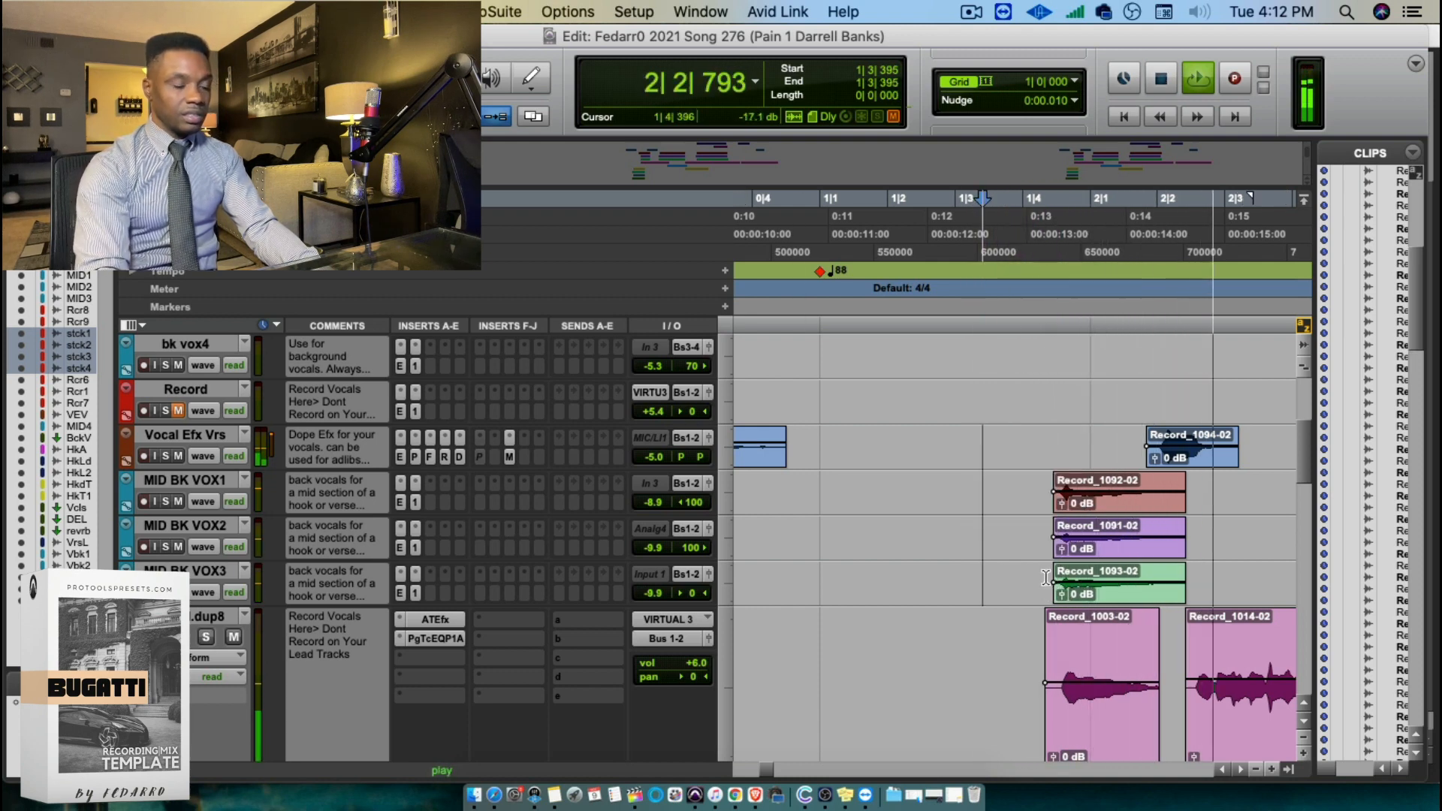
# Replay the trimmed background vocal entries from 1|4|186 and again from 1|3|681
pyautogui.press('space')
pyautogui.click(1034, 539)
pyautogui.press('space')
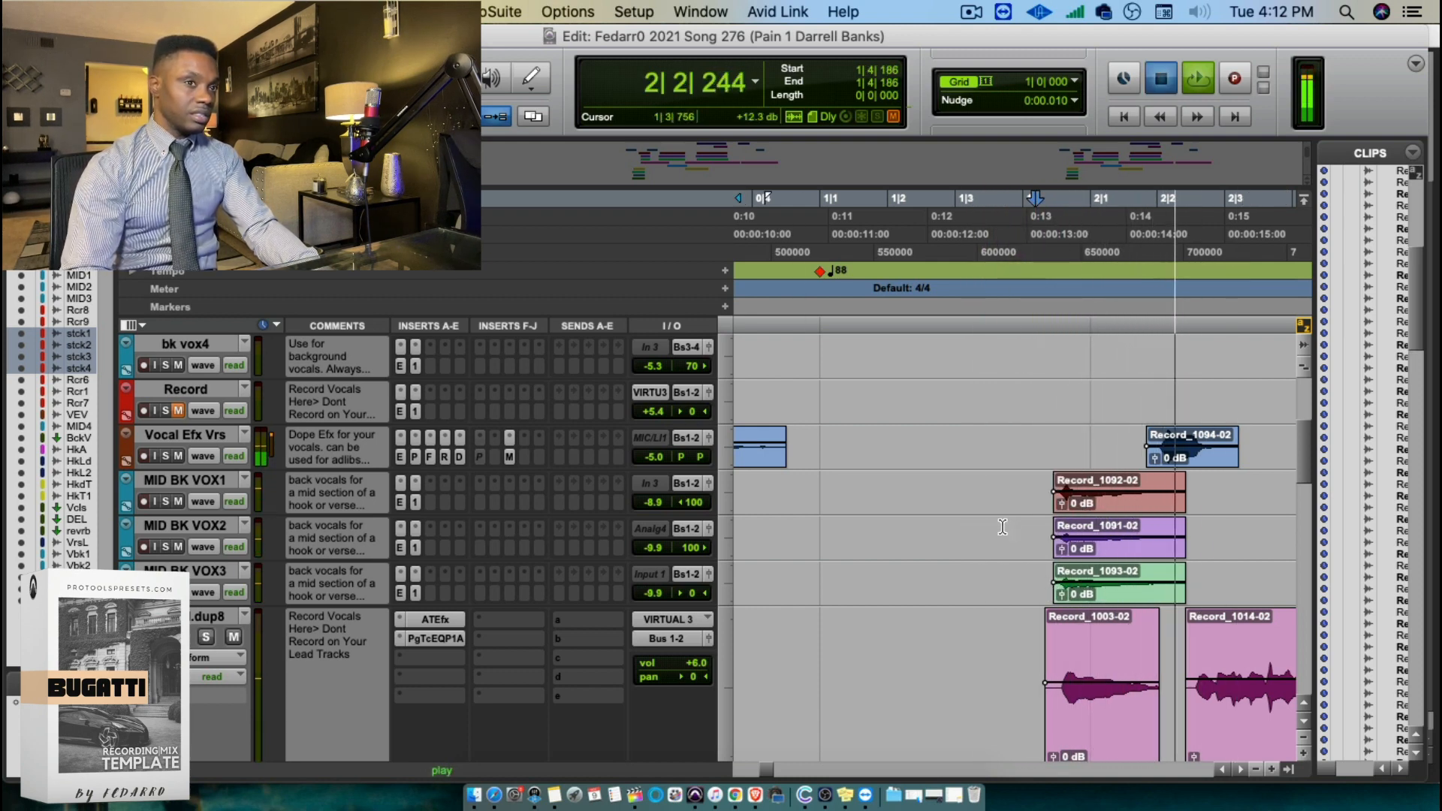
pyautogui.press('space')
pyautogui.click(1000, 526)
pyautogui.press('space')
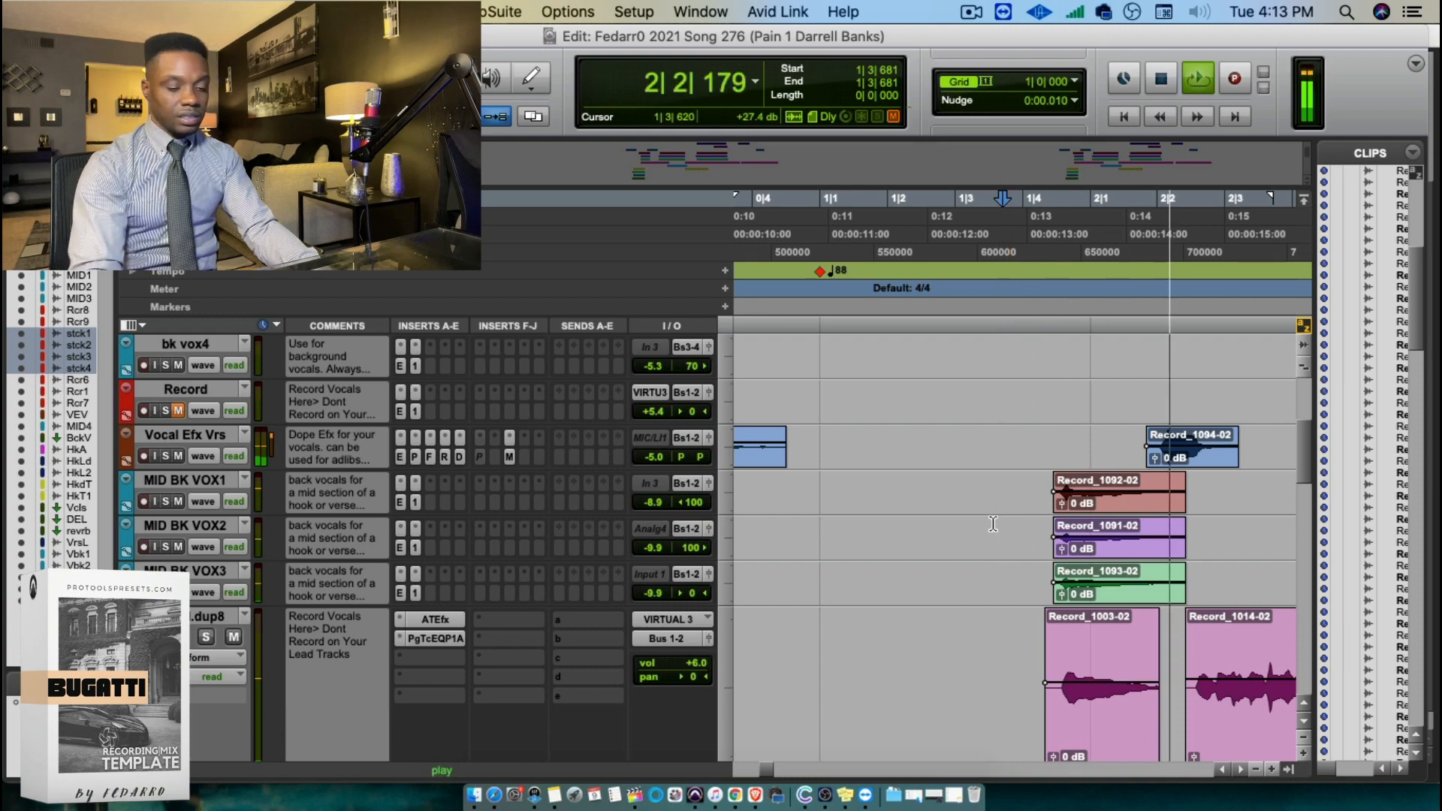
# Trim the starts of Record_1054, Record_1053 and Record_1052 on MID BK VOX1 to VOX3 to align them, and replay from 2|4|506
pyautogui.press('r')
pyautogui.scroll(-2, 992, 524)
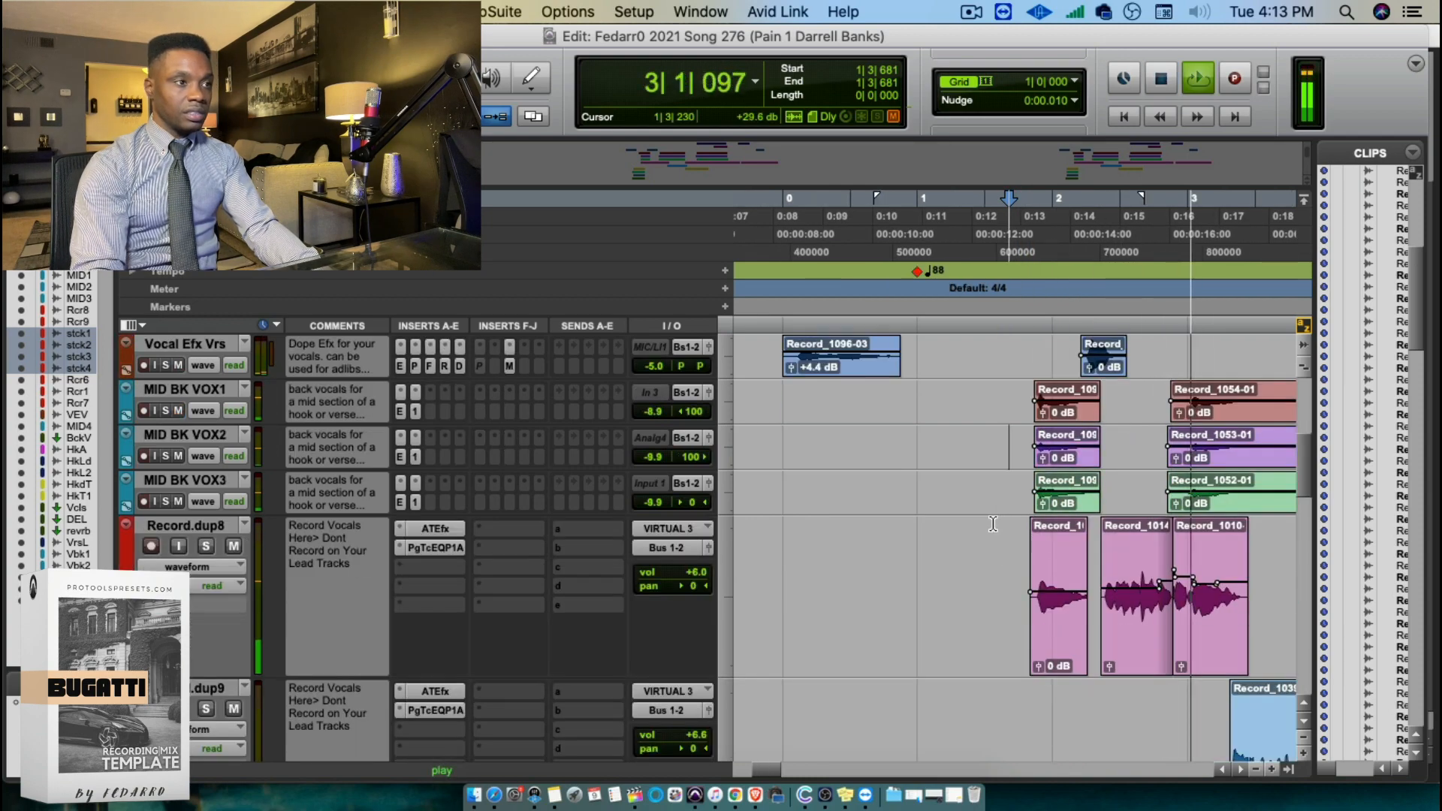
pyautogui.moveTo(1160, 409); pyautogui.dragTo(1181, 501)
pyautogui.press('Delete')
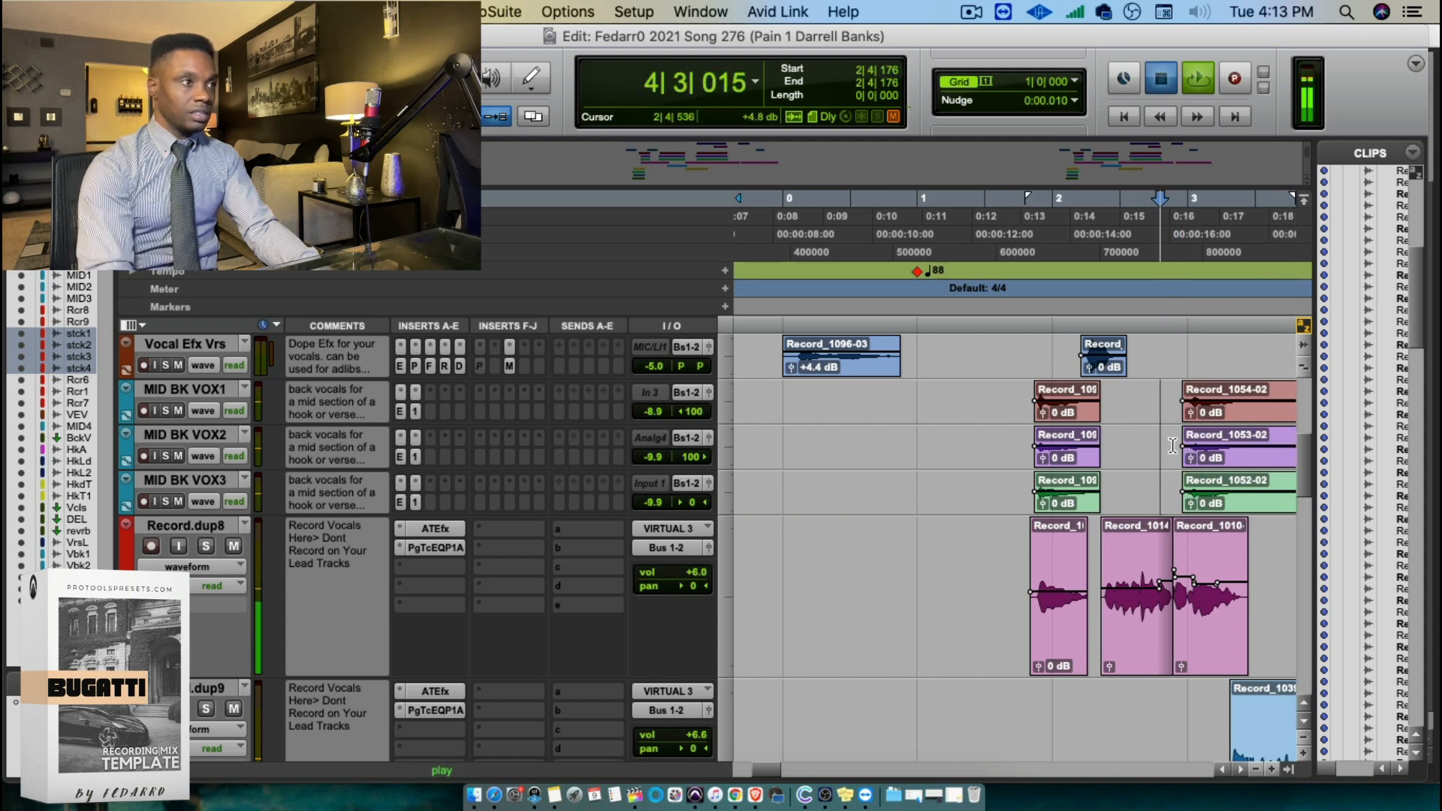
pyautogui.click(1175, 712)
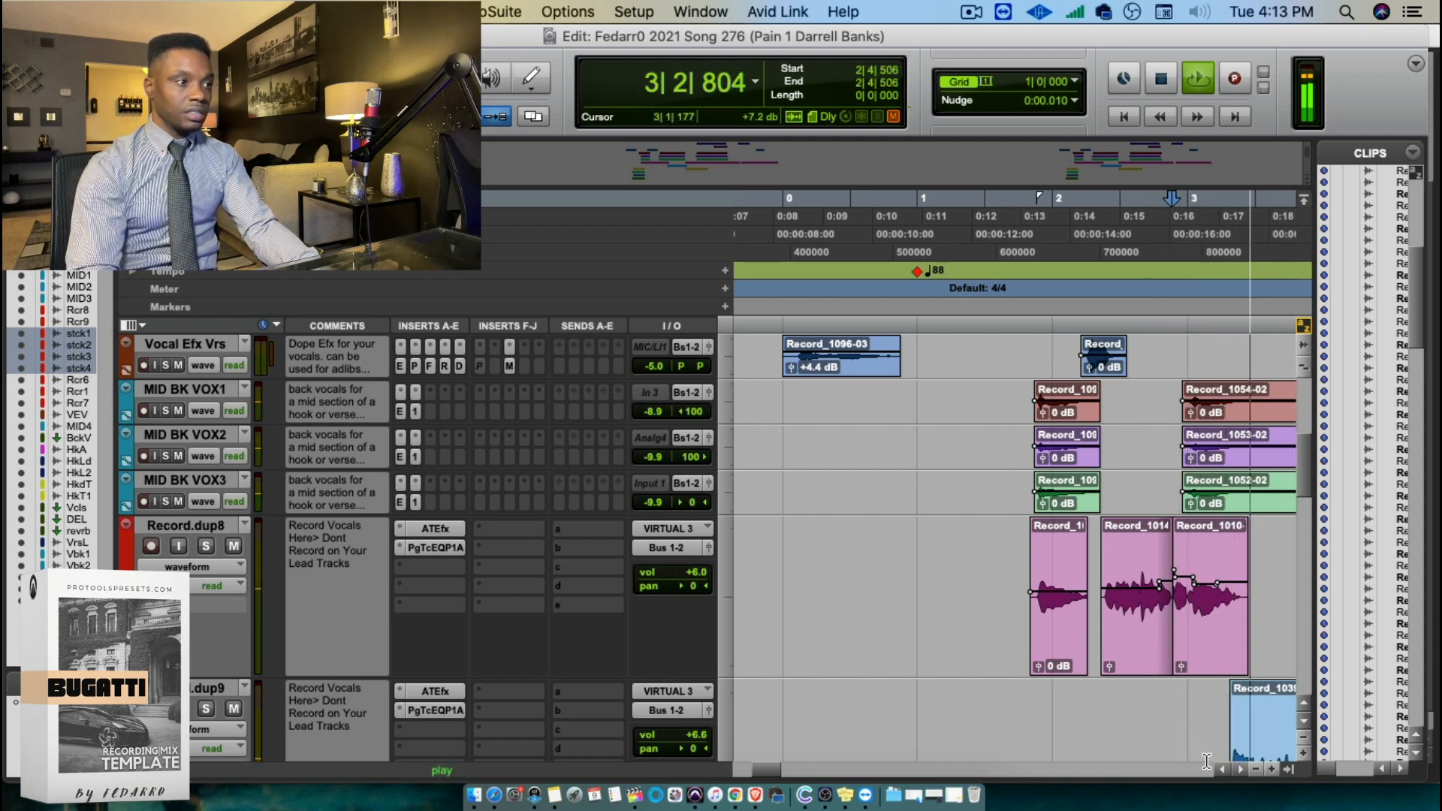
# Trim the starts of Record_1055, Record_1056 and Record_1060 to one point and cut their ends off at 6|3|434
pyautogui.click(1239, 770)
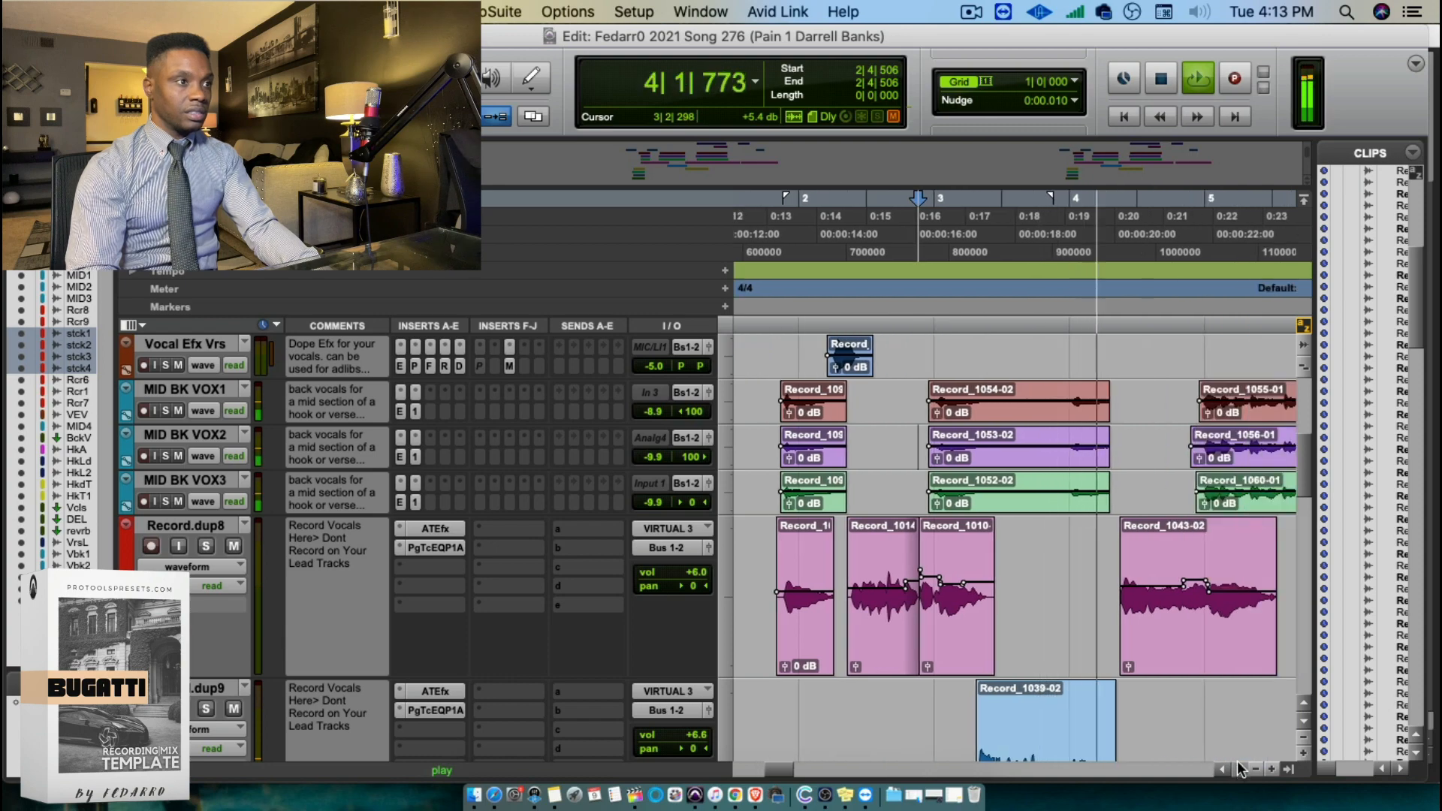
pyautogui.click(1239, 769)
pyautogui.click(1240, 769)
pyautogui.click(1240, 770)
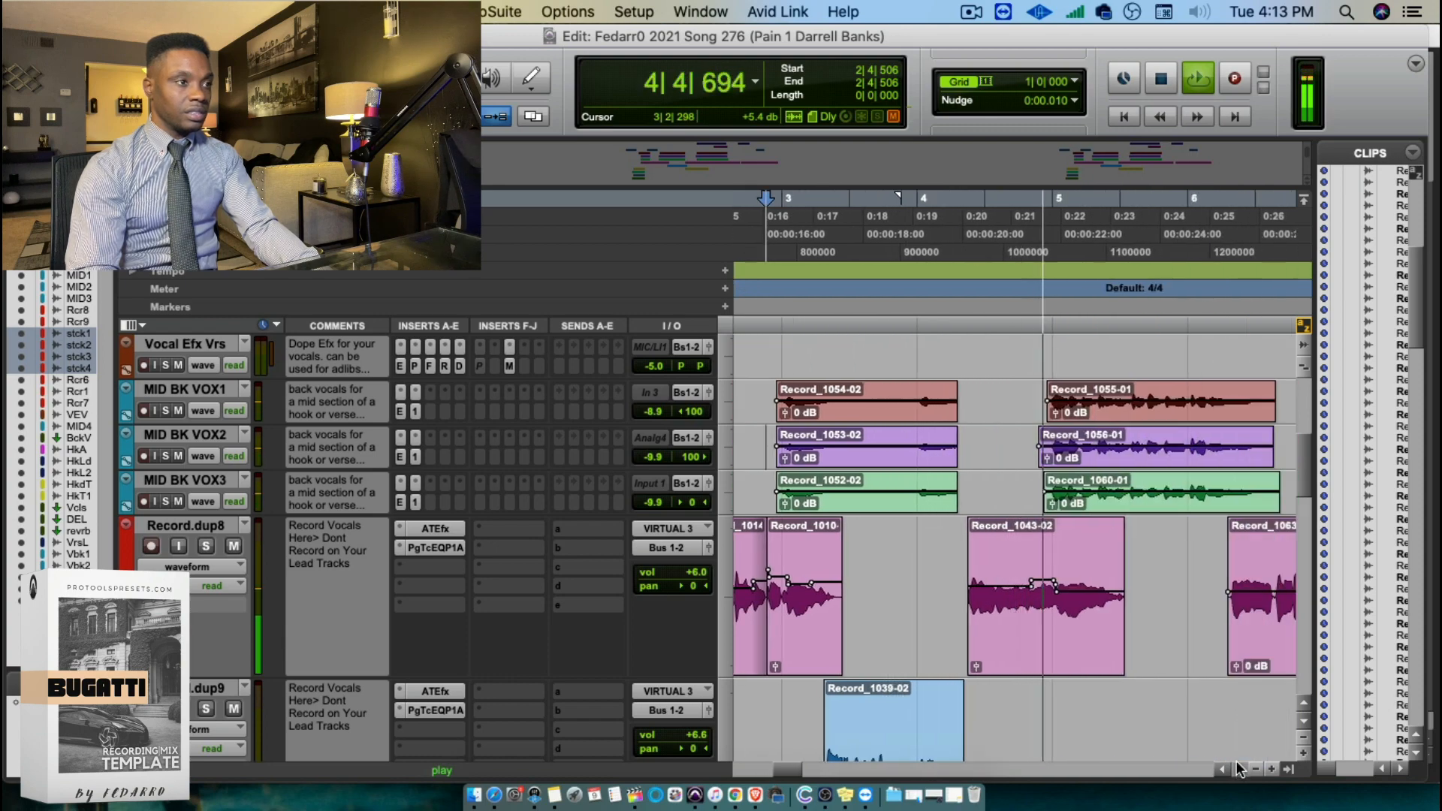
pyautogui.click(1240, 769)
pyautogui.scroll(5, 954, 416)
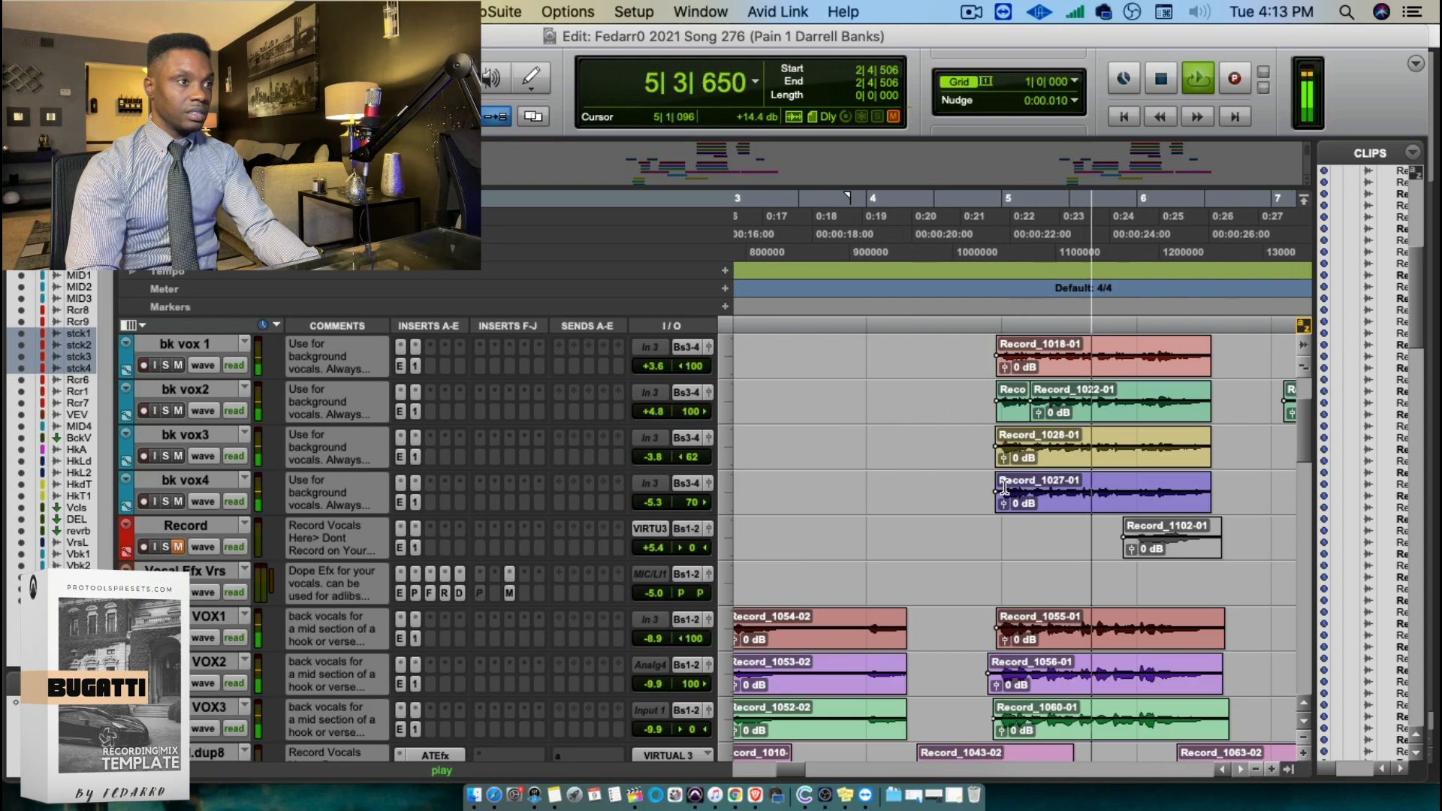
pyautogui.moveTo(964, 571); pyautogui.dragTo(999, 672)
pyautogui.press('Delete')
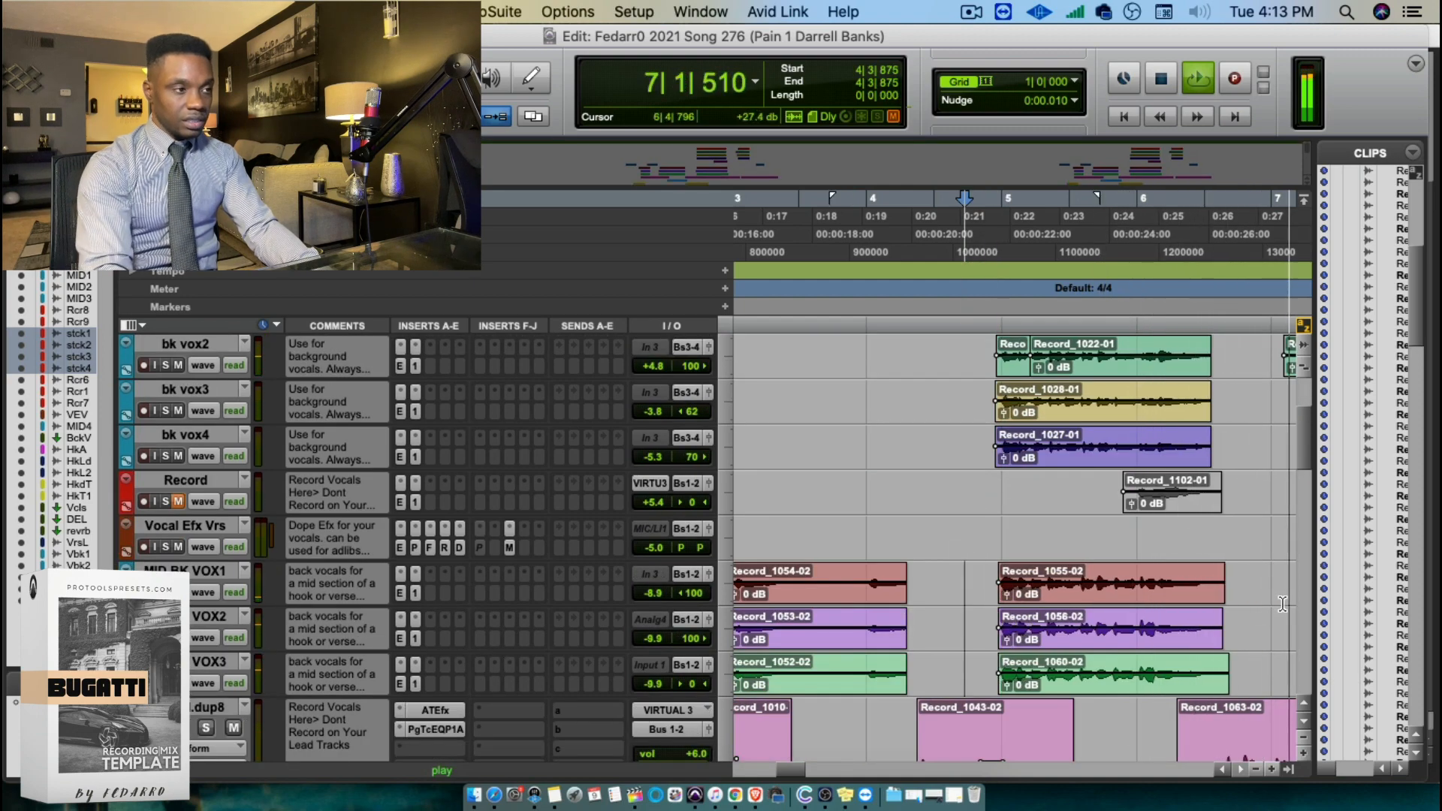
pyautogui.moveTo(1220, 596); pyautogui.dragTo(1239, 670)
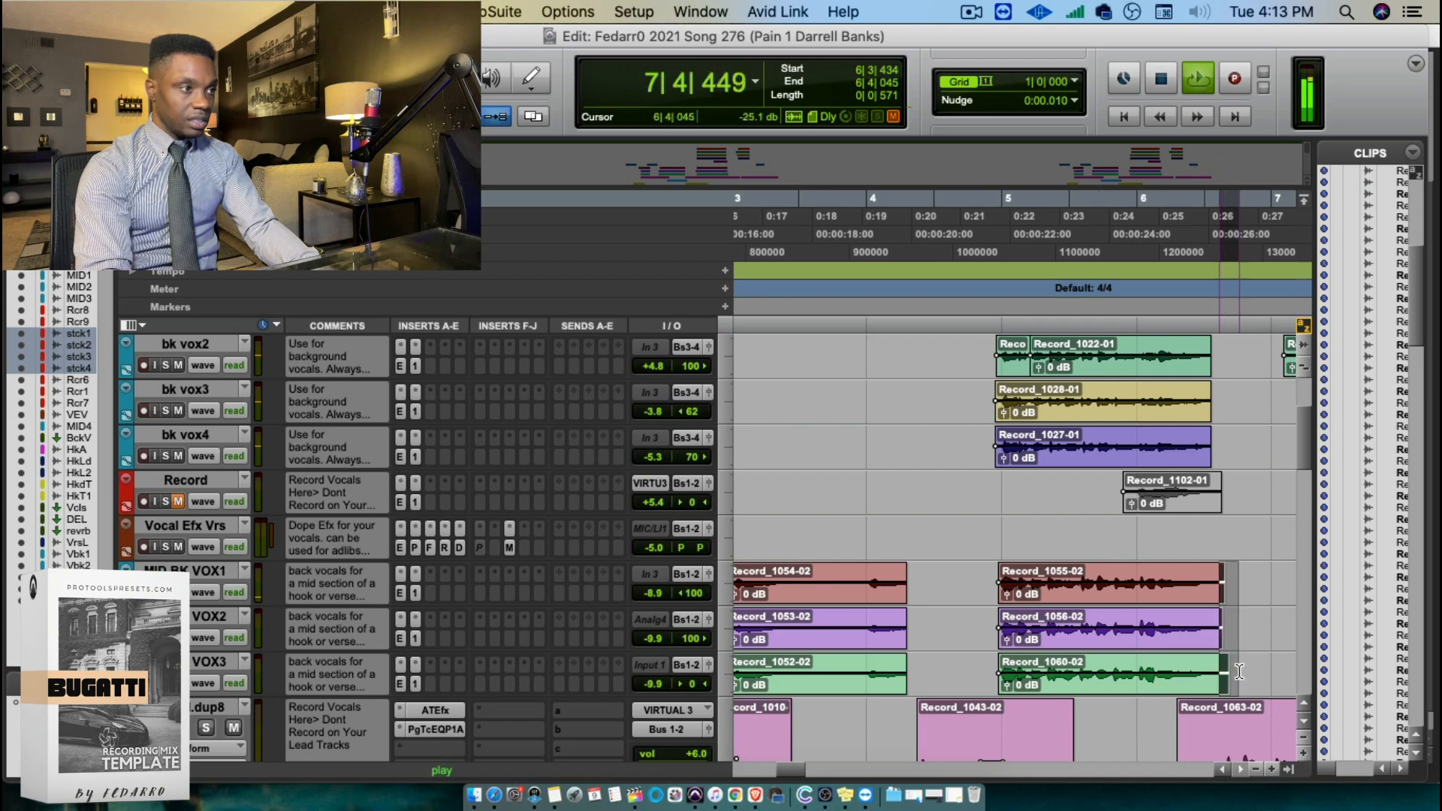
pyautogui.press('Delete')
# Raise the clip gain of Record_1067 on Record.dup8 to +0.9 dB and replay it from 7|2|648
pyautogui.click(1240, 769)
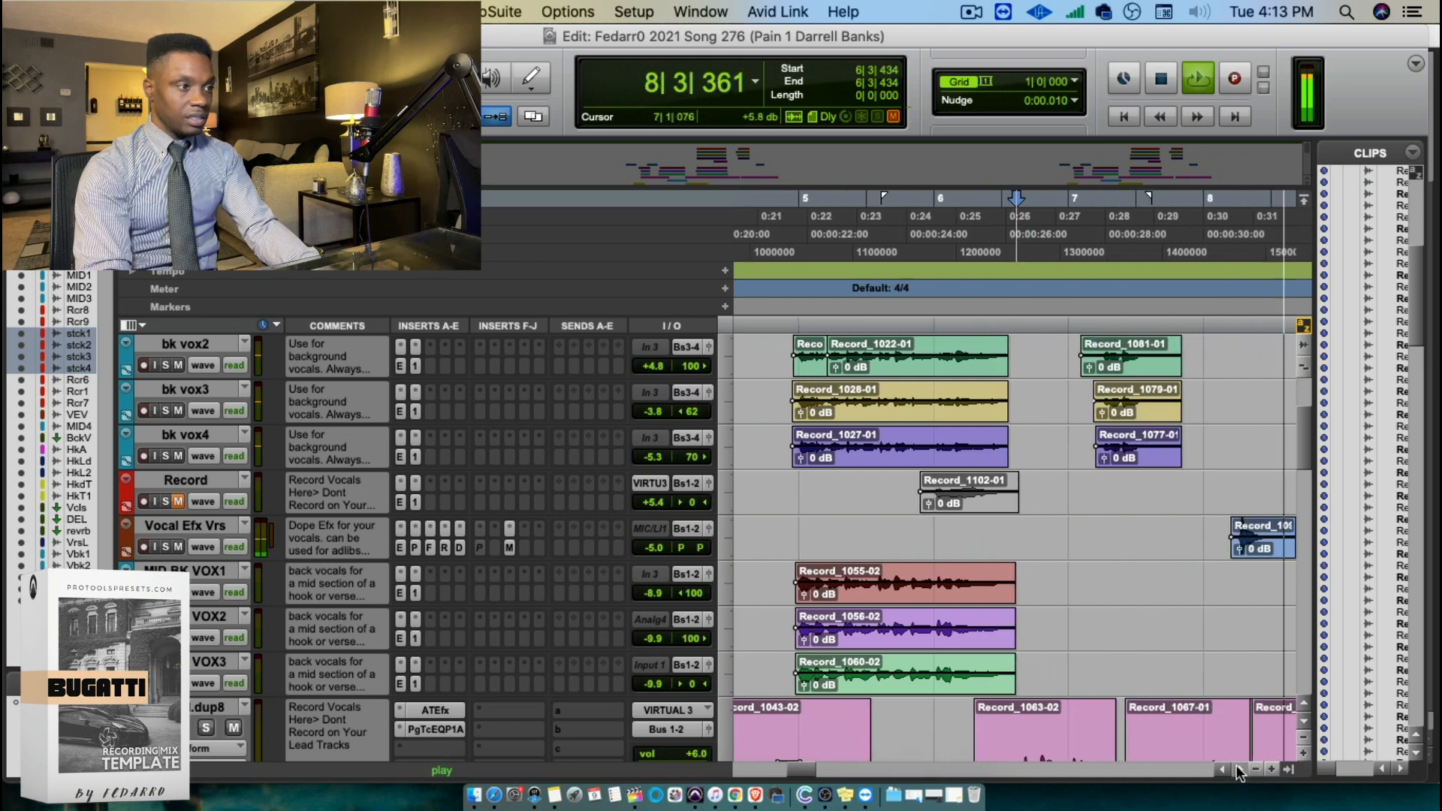
pyautogui.scroll(-3, 1039, 588)
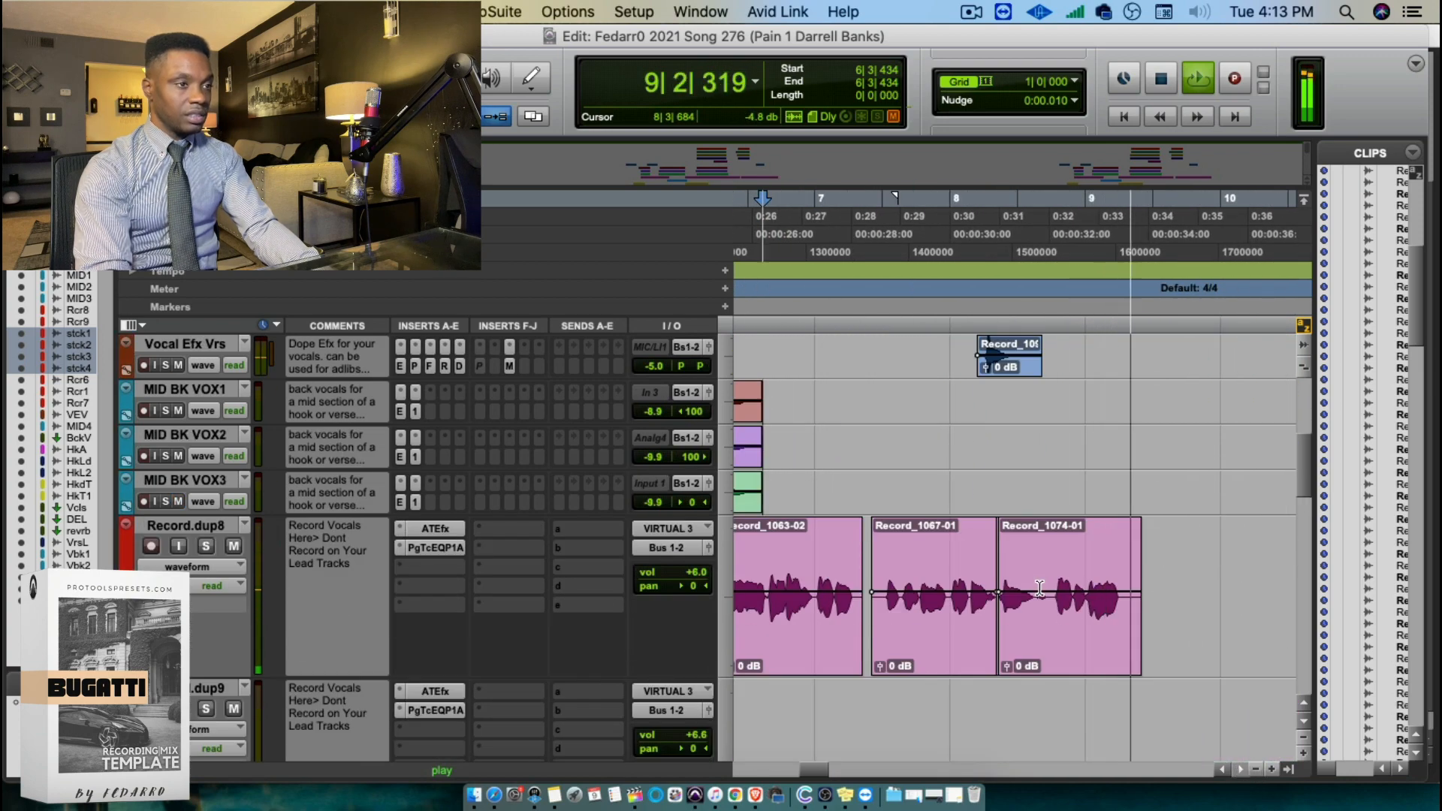
pyautogui.click(848, 467)
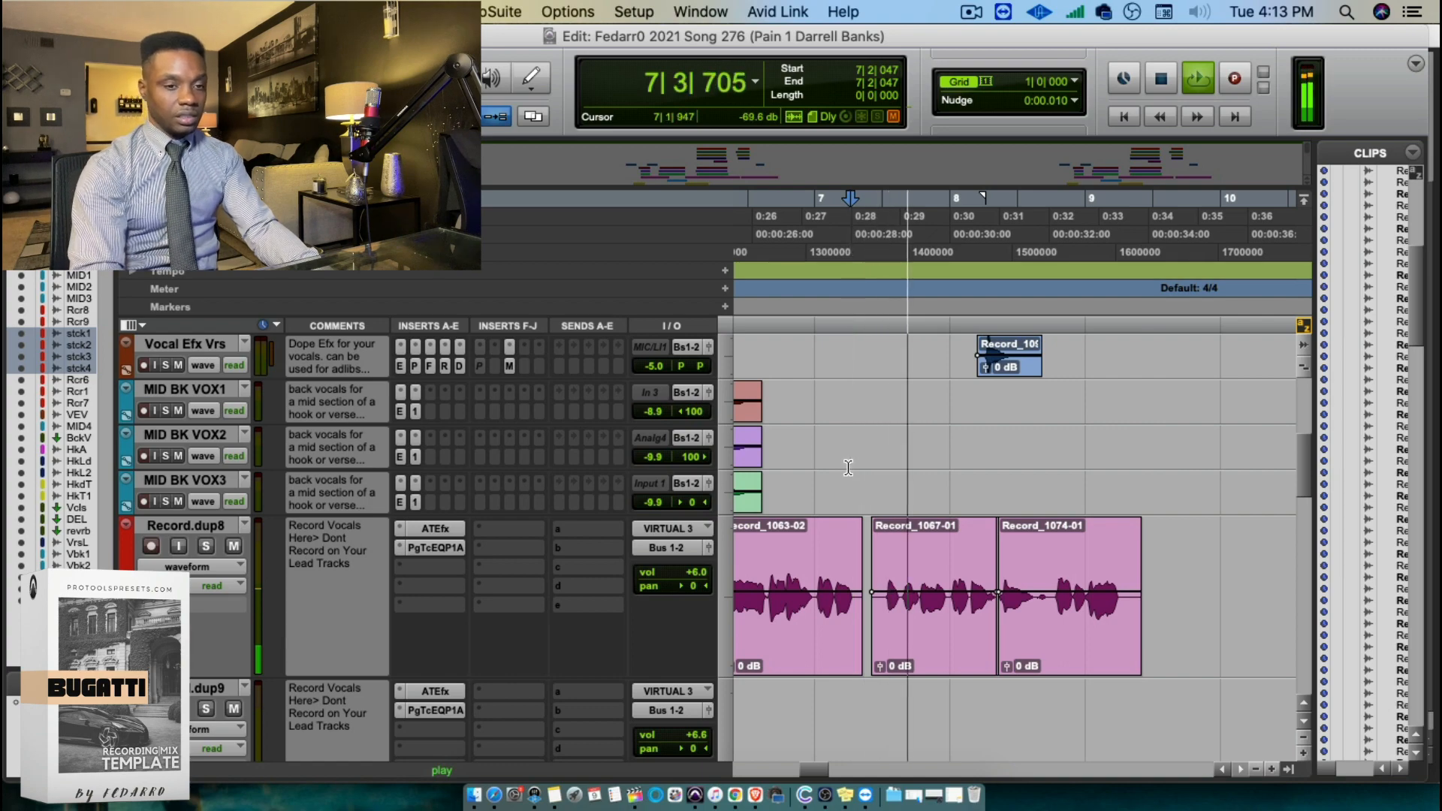
pyautogui.press('r')
pyautogui.click(953, 665)
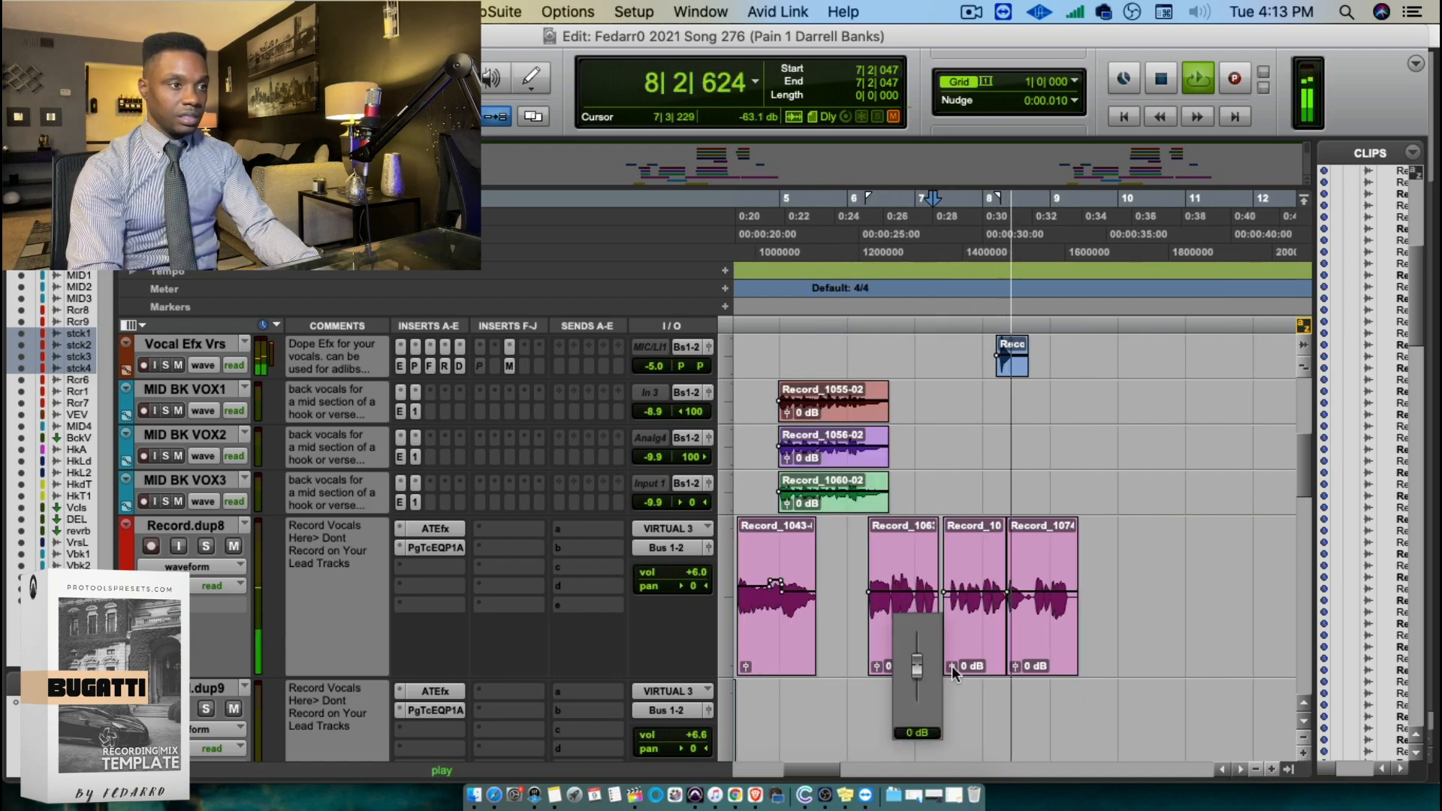
pyautogui.moveTo(952, 665); pyautogui.dragTo(952, 664)
pyautogui.click(944, 612)
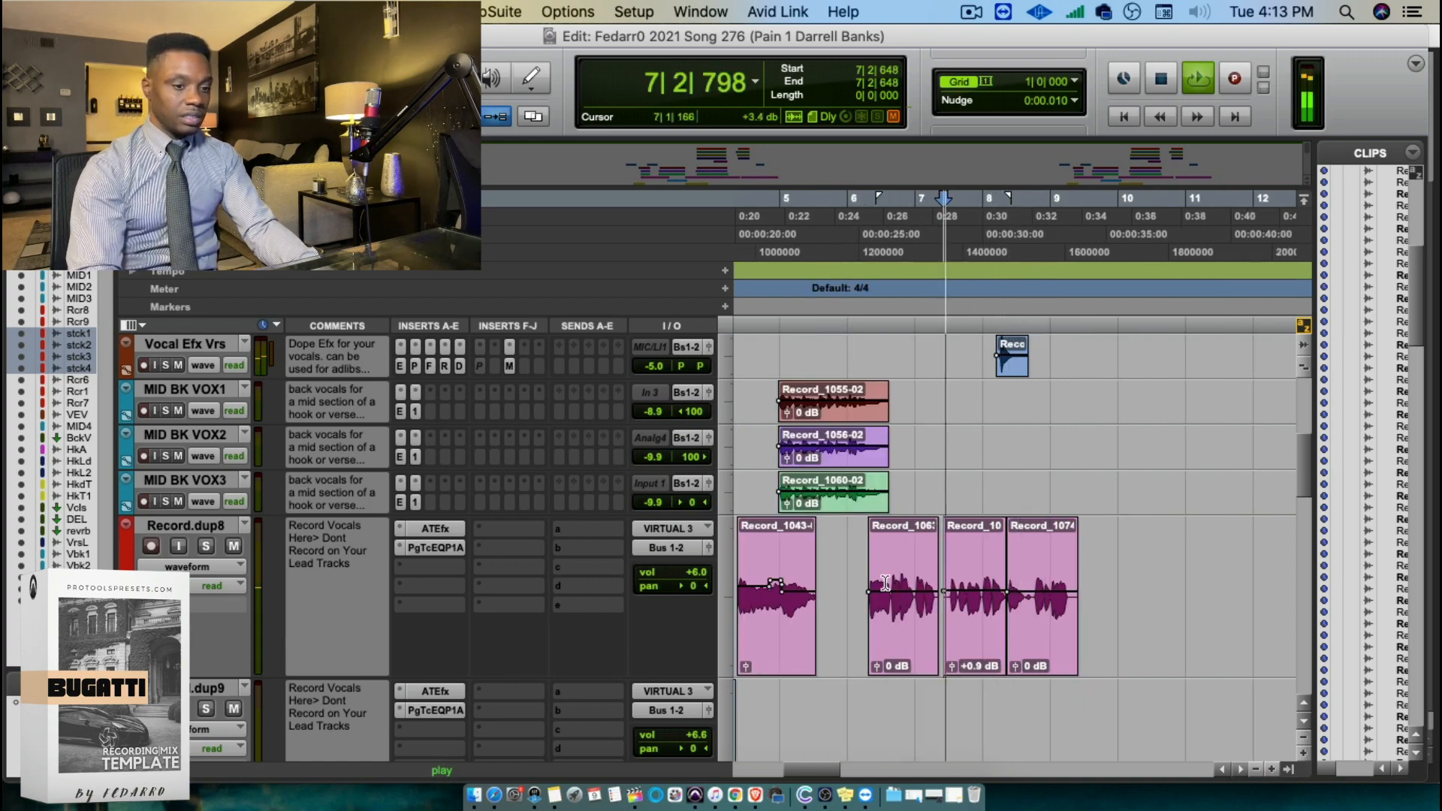
# Adjust the low-frequency boost slightly in the PuigTec EQP-1A equalizer on Record.dup8 and close the plug-in
pyautogui.click(427, 547)
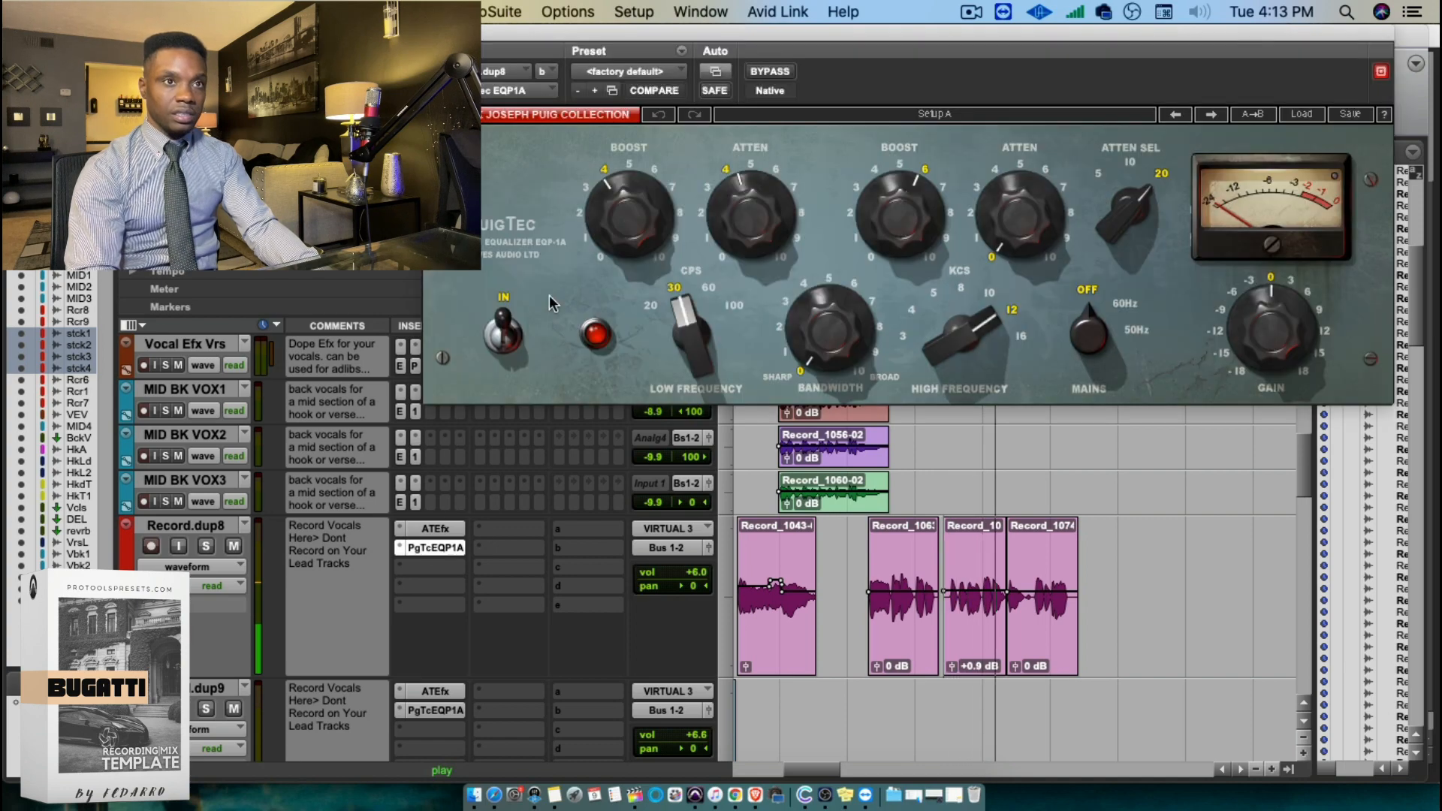
pyautogui.moveTo(600, 230); pyautogui.dragTo(601, 223)
pyautogui.click(433, 34)
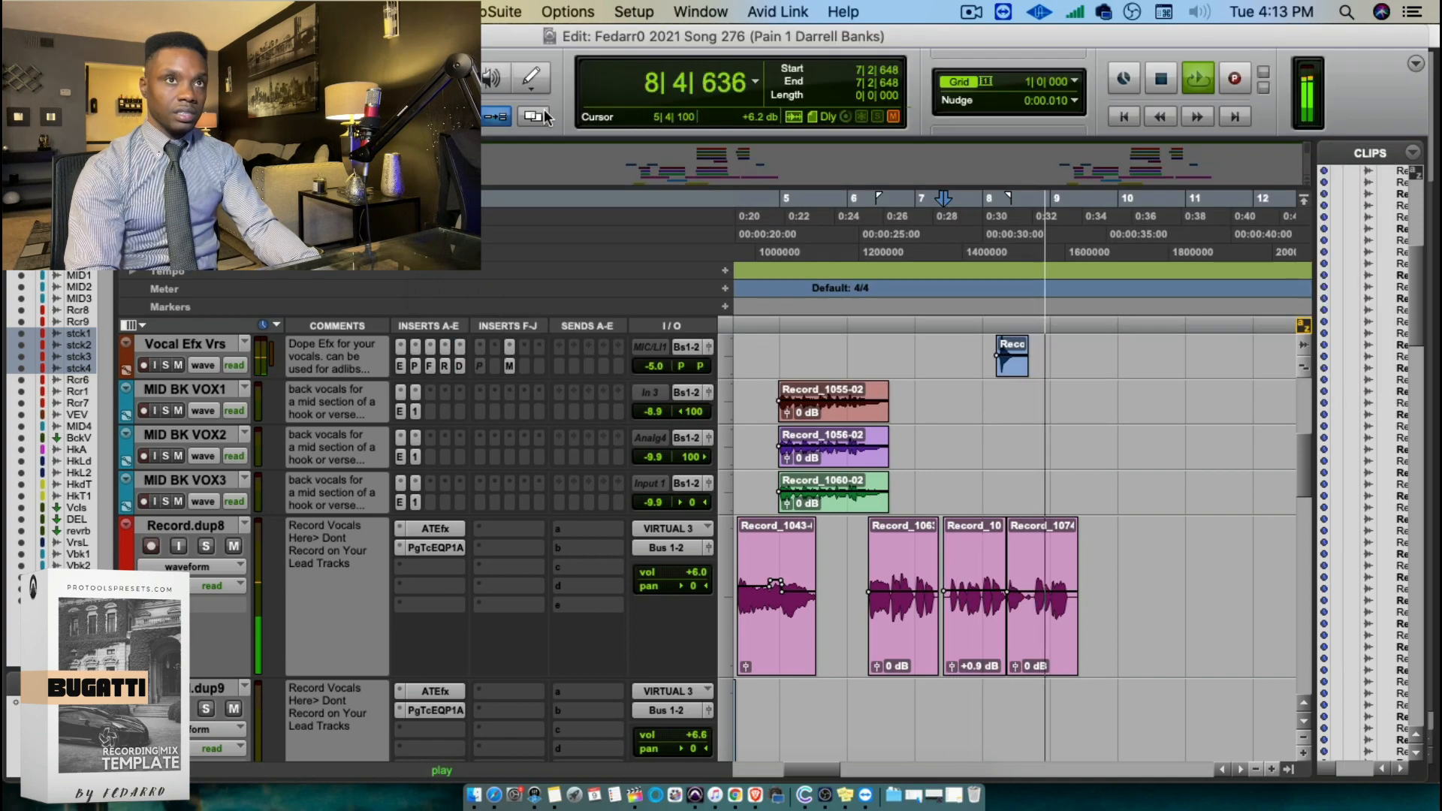
# Raise the clip gain of Record_1067 between 7|2|378 and 8|1|021 and replay it from 7|3|289
pyautogui.click(892, 438)
pyautogui.press('t')
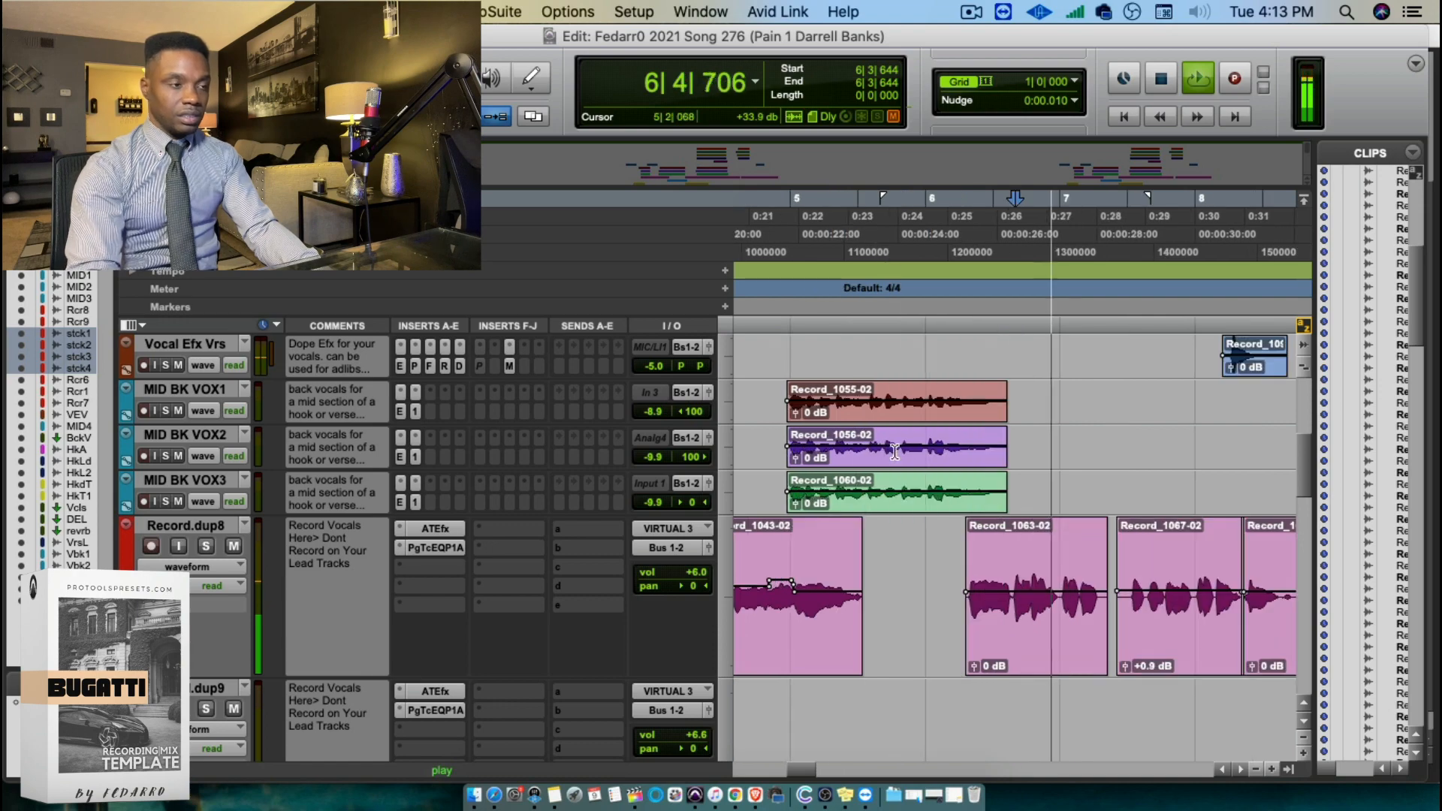
pyautogui.moveTo(1106, 630); pyautogui.dragTo(1150, 580)
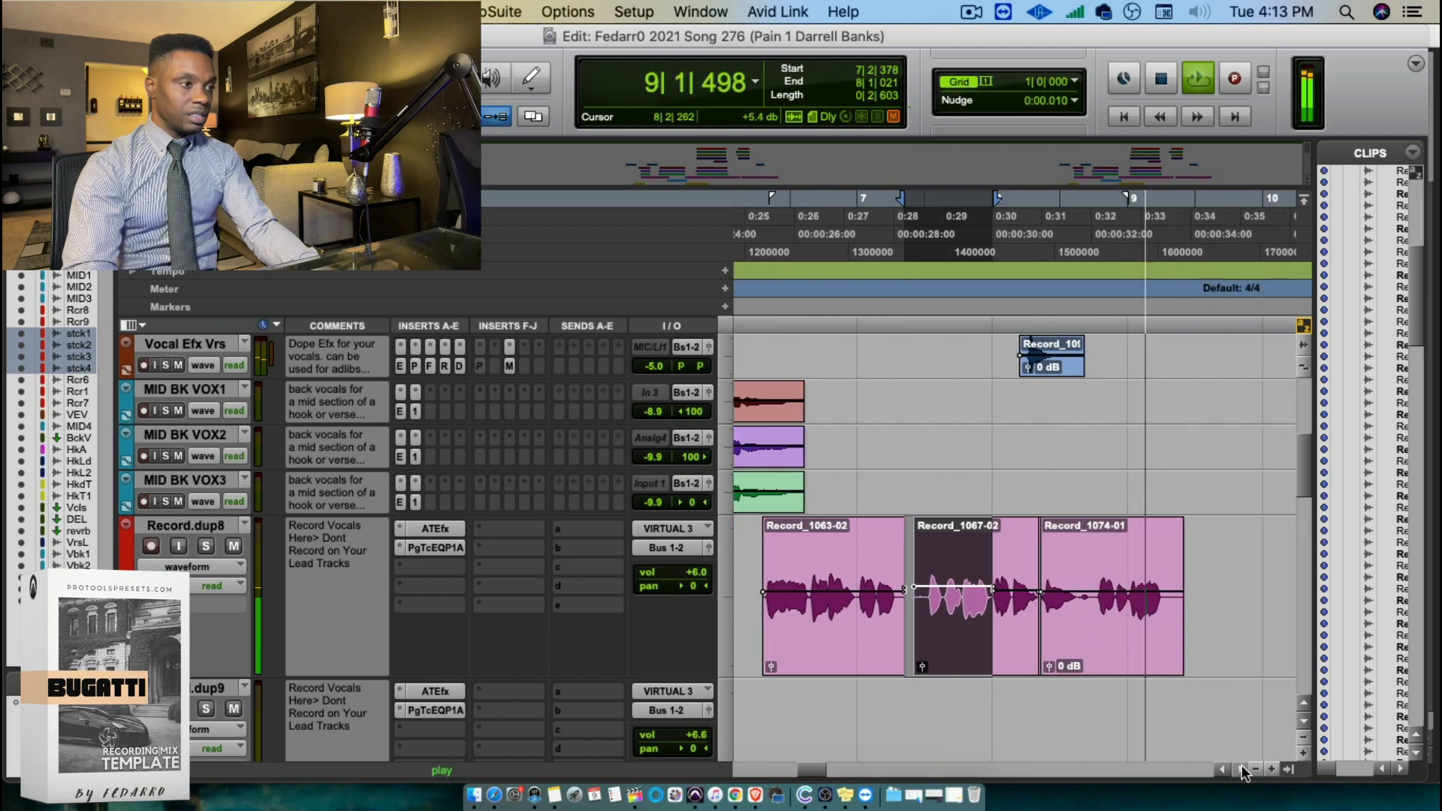
pyautogui.press('space')
pyautogui.click(885, 481)
pyautogui.press('space')
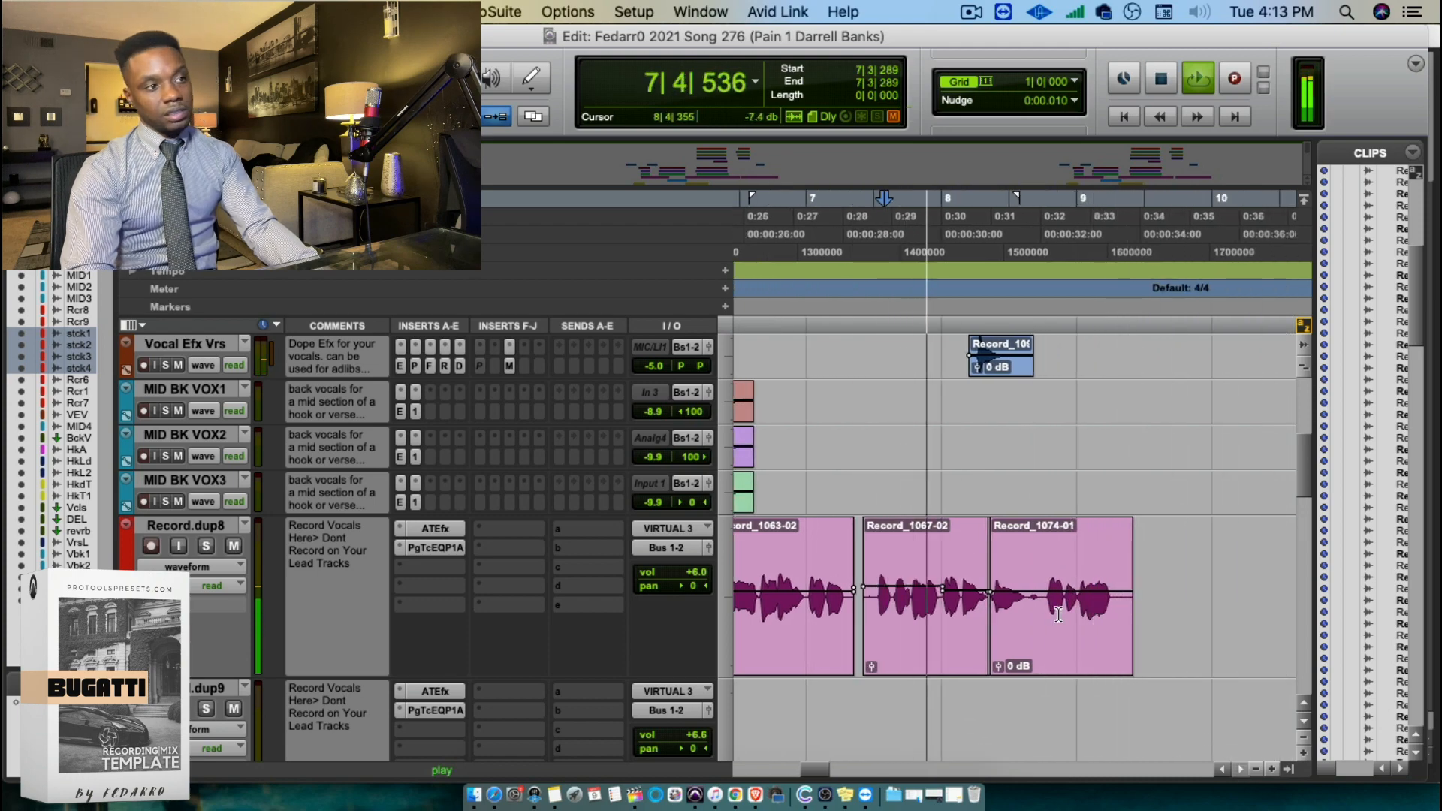
# Raise the clip gain of Record_1074 between 8|4|610 and 9|1|086 and replay from 8|1|426
pyautogui.press('super+bracketright')
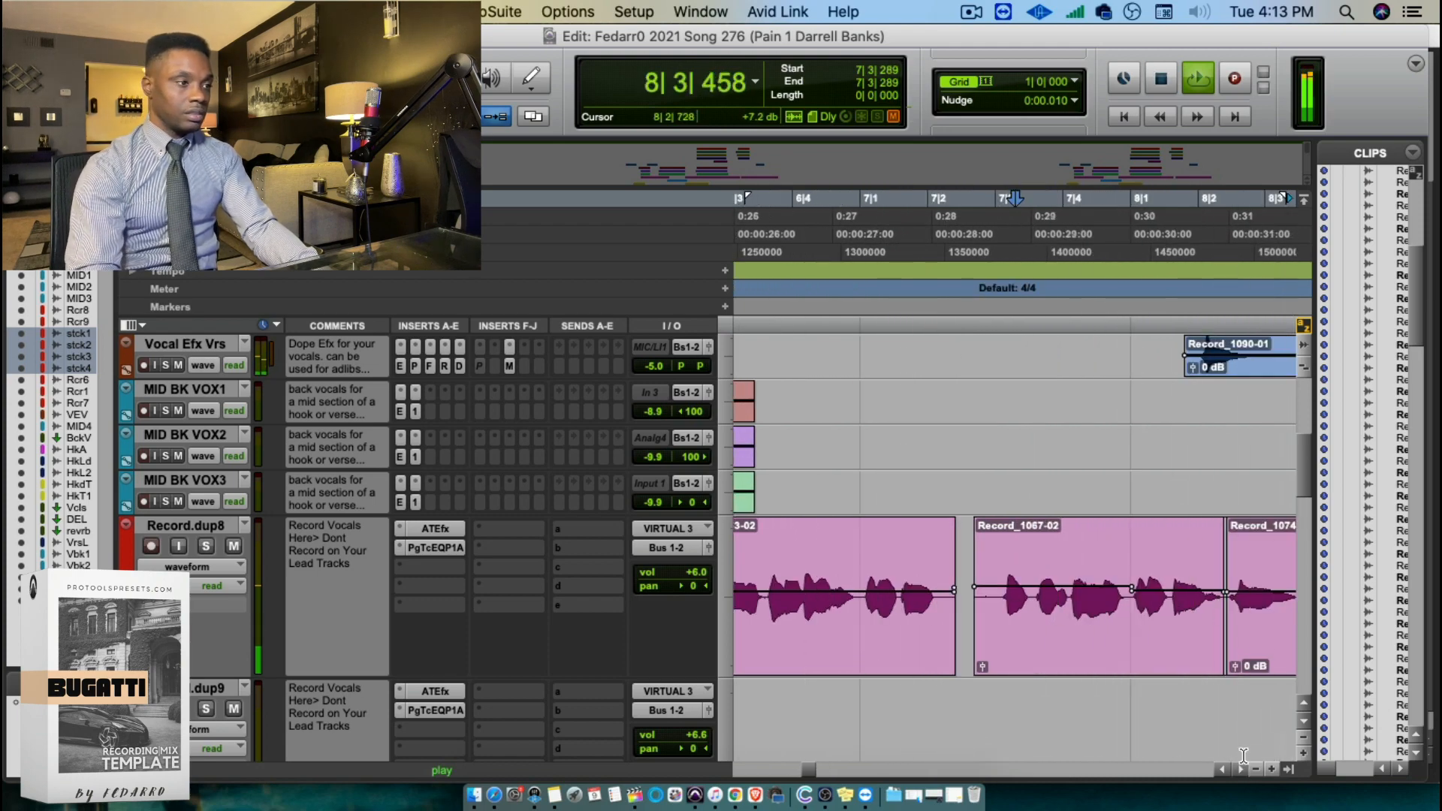
pyautogui.moveTo(1122, 594); pyautogui.dragTo(1148, 630)
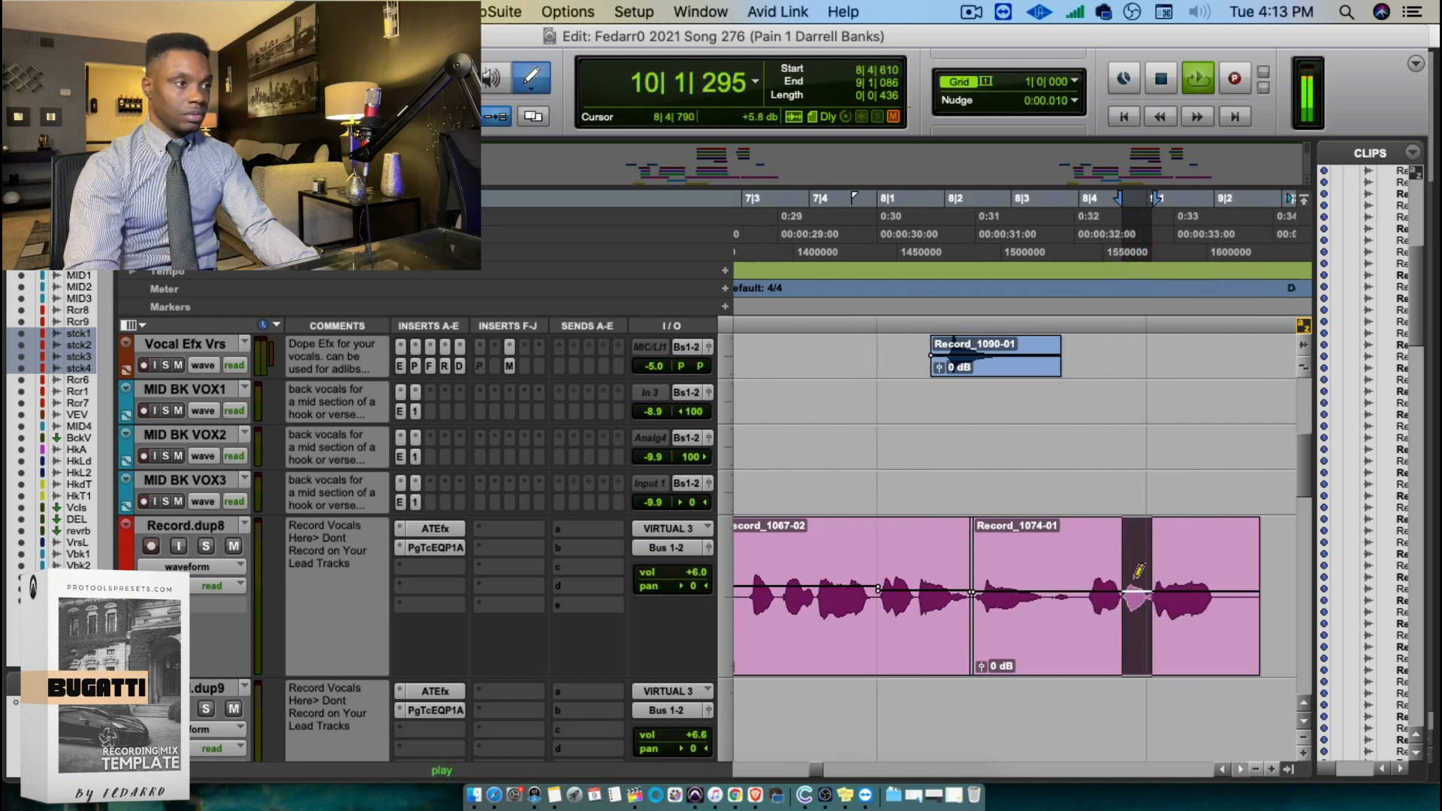
pyautogui.click(907, 296)
pyautogui.press('space')
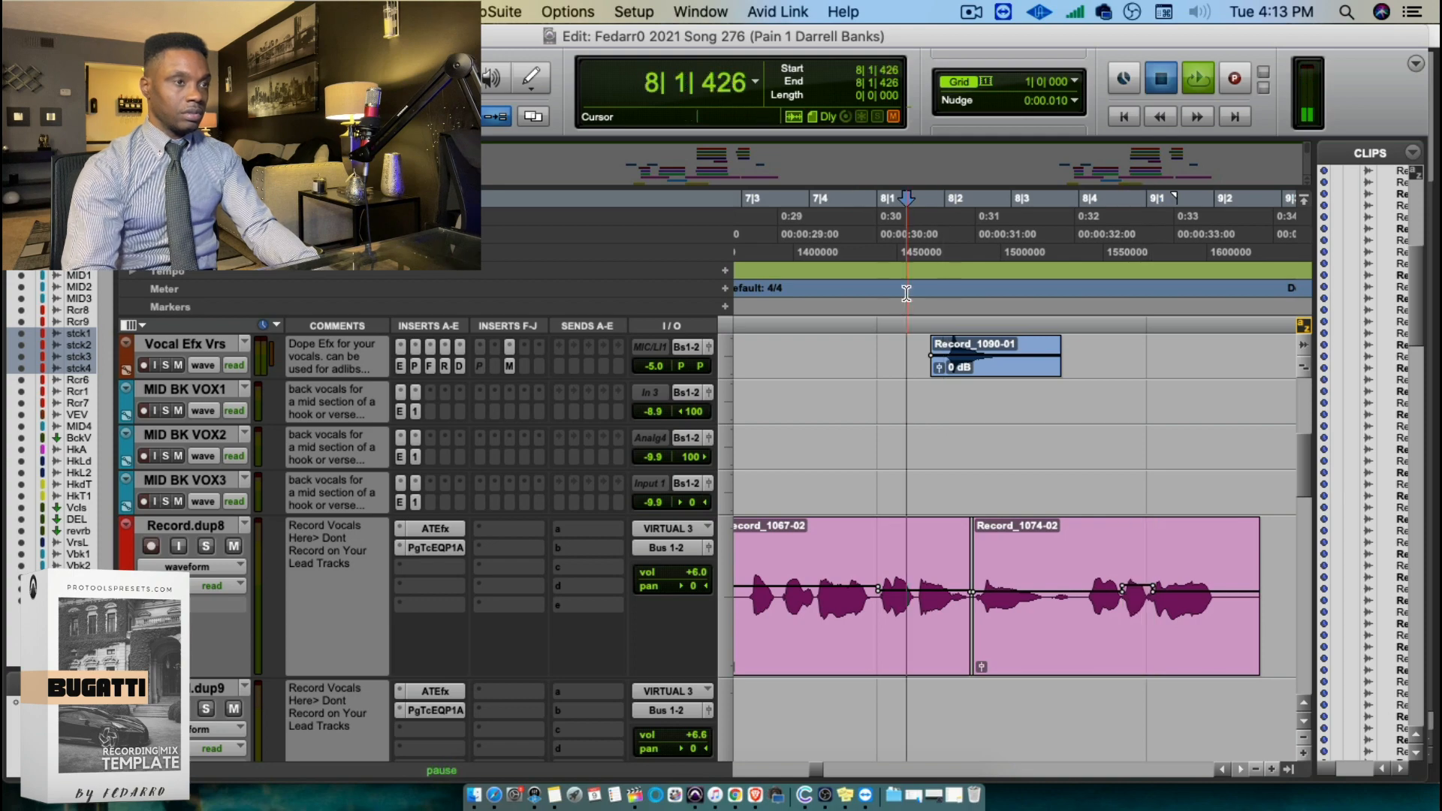
pyautogui.press('space')
# Trim the tail of Record_1090 on Vocal Efx Vrs off from 8|3|113 onwards
pyautogui.press('super+bracketleft')
pyautogui.scroll(2, 978, 418)
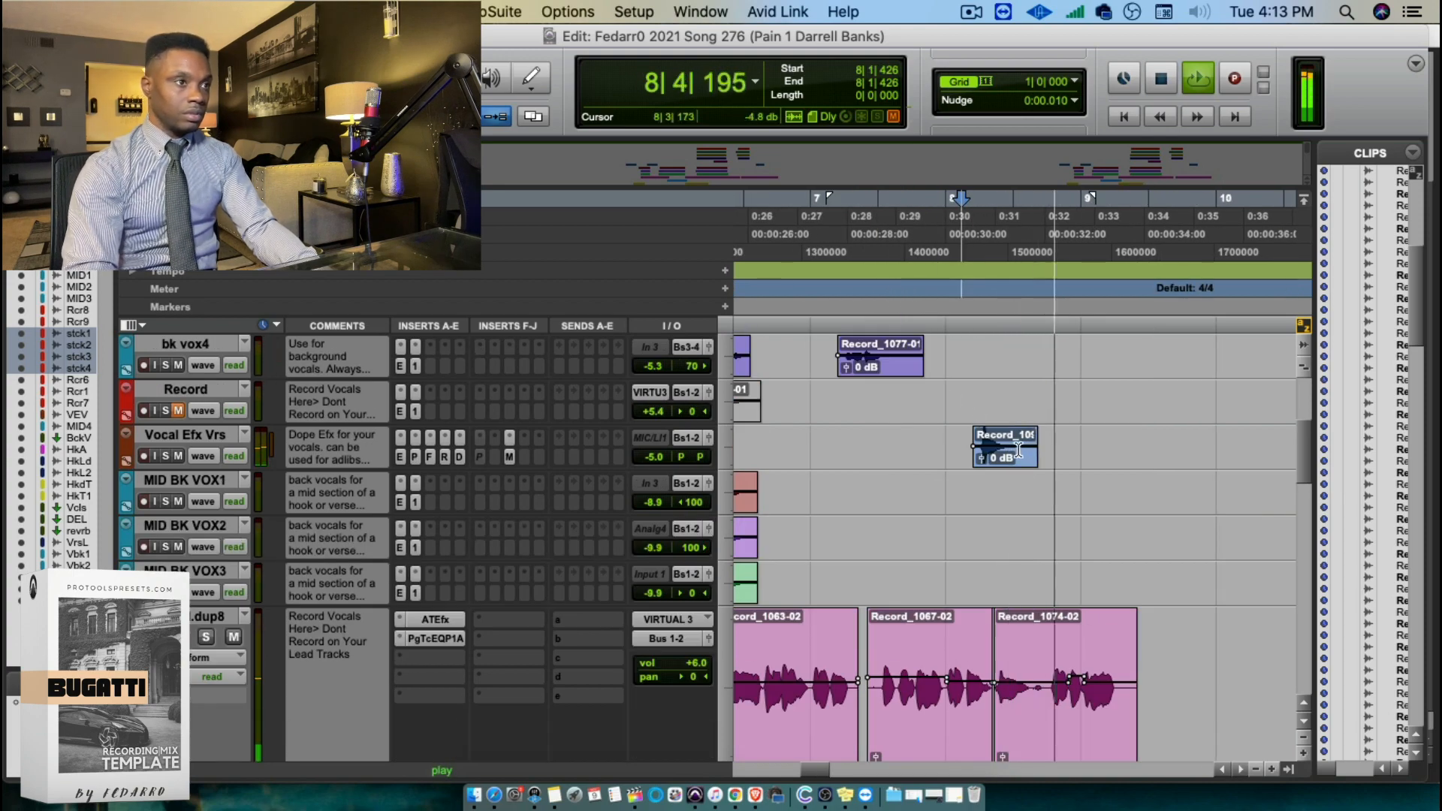
pyautogui.moveTo(1017, 445); pyautogui.dragTo(1100, 461)
pyautogui.press('BackSpace')
# Replay the verse from 1|3|020 and review the edited background and lead vocal clips across the tracks
pyautogui.press('super+bracketleft')
pyautogui.press('super+bracketleft')
pyautogui.press('super+bracketleft')
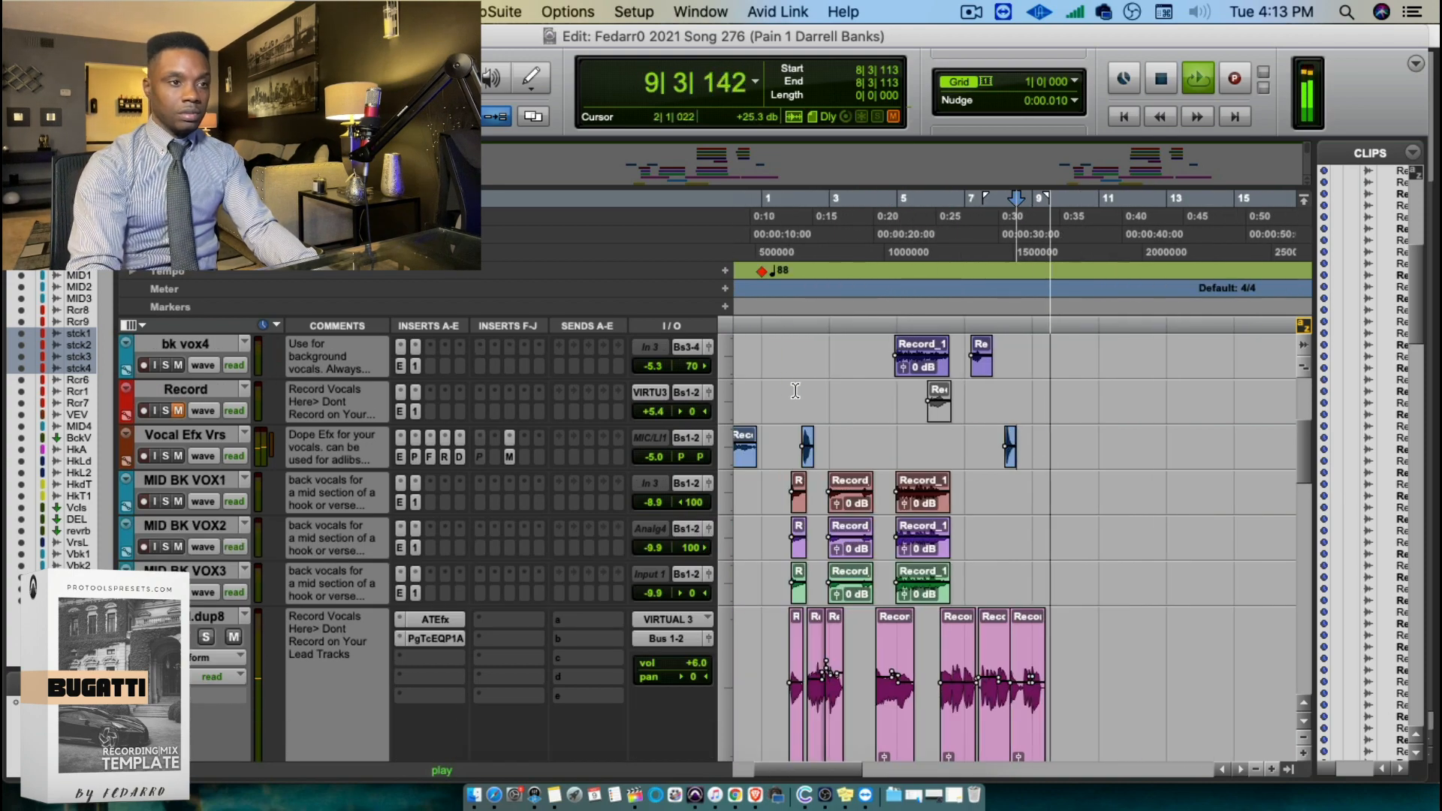
pyautogui.click(792, 291)
pyautogui.click(813, 229)
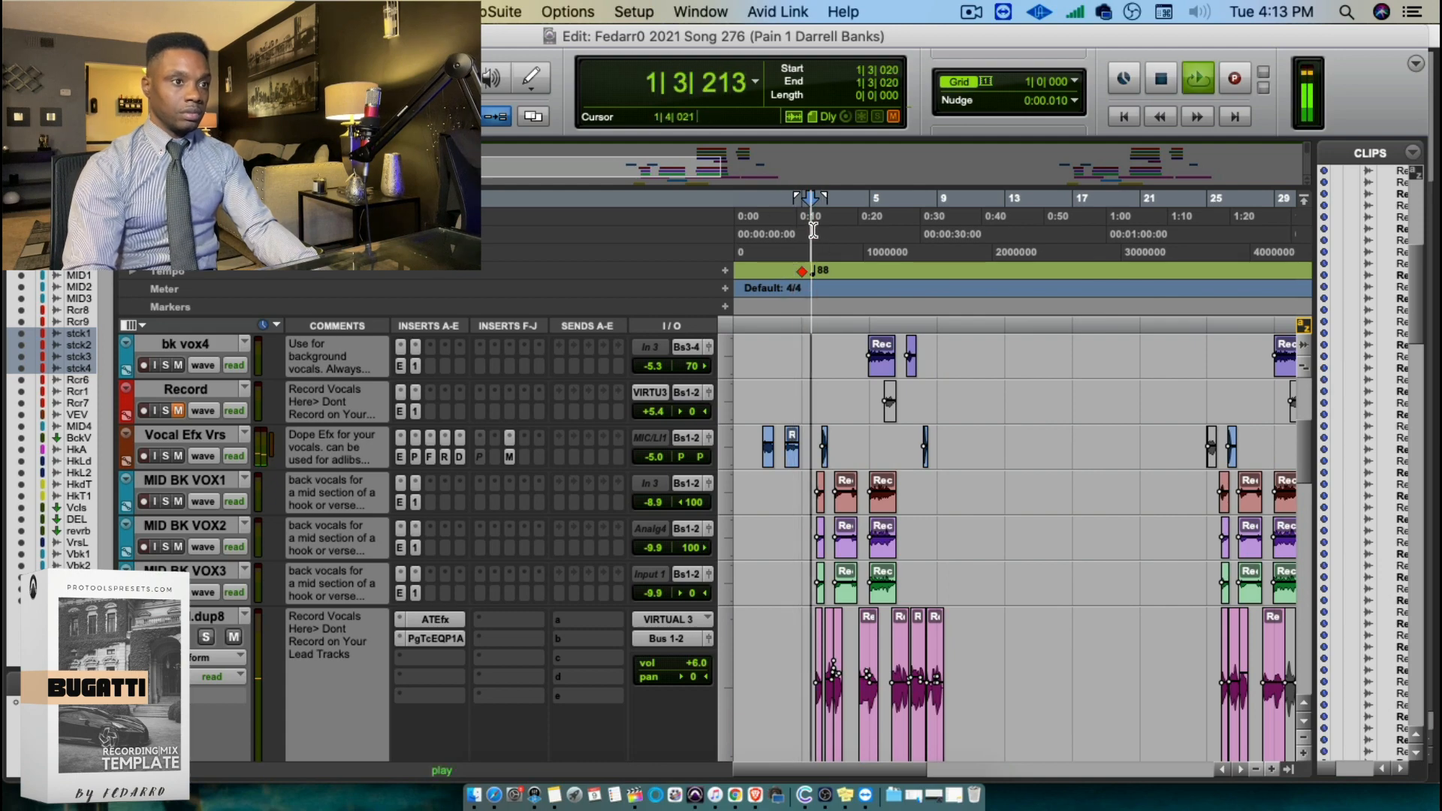
pyautogui.press('super+bracketright')
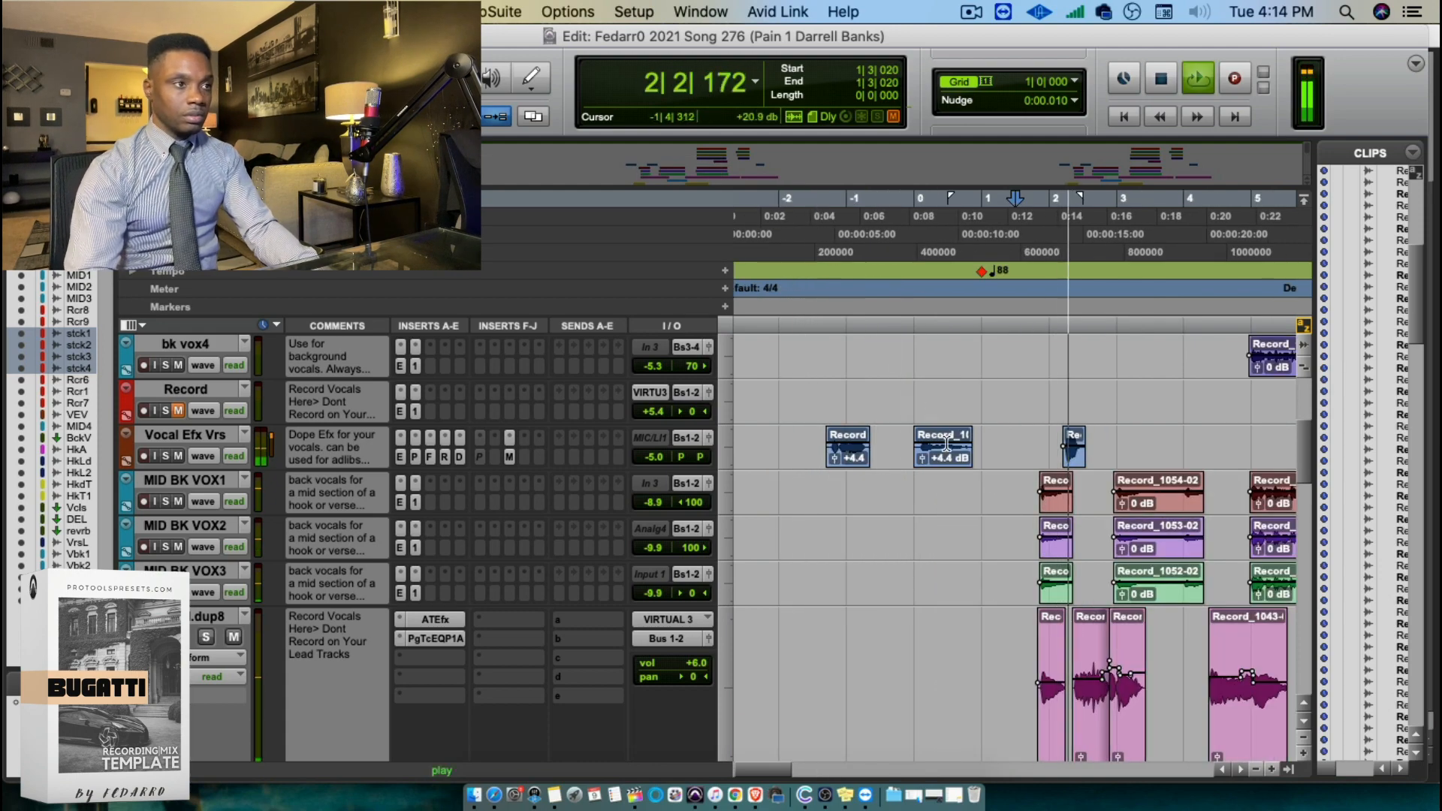
pyautogui.scroll(-6, 983, 478)
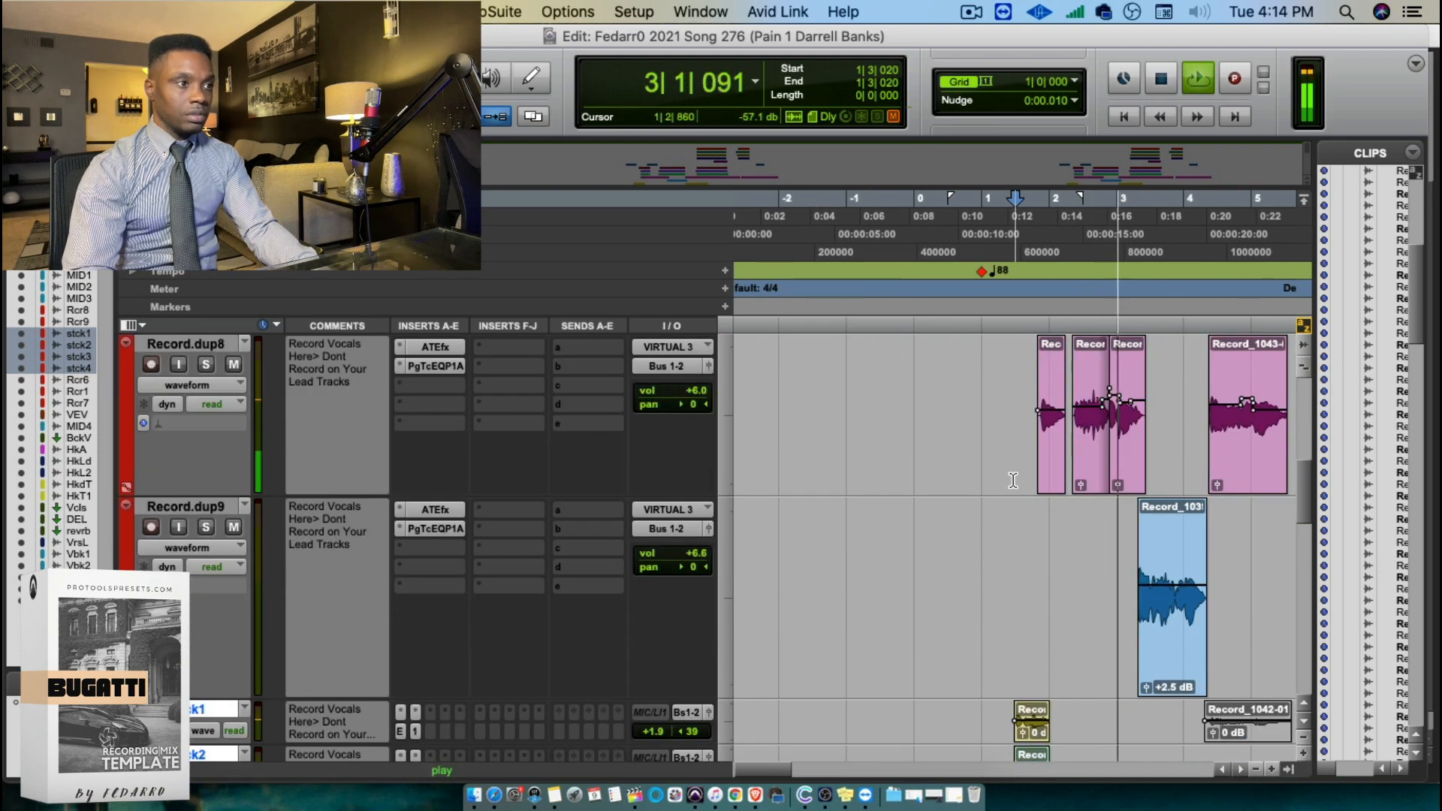
pyautogui.scroll(-5, 1012, 481)
pyautogui.scroll(5, 1013, 473)
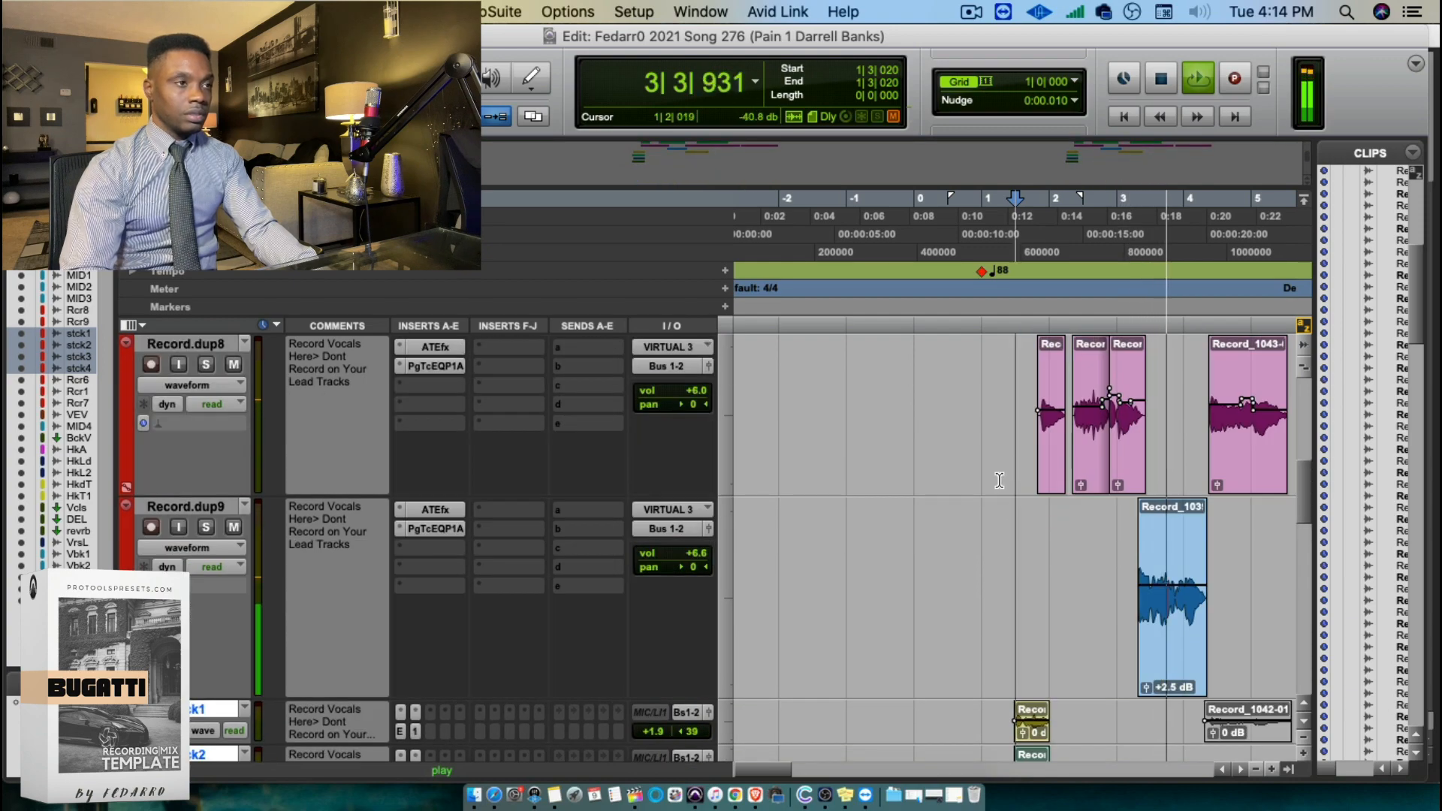
pyautogui.scroll(-2, 1015, 467)
# Replay from 1|2|799 to check the opening stack1 to stack4 clips against the lead vocals on Record.dup8
pyautogui.press('space')
pyautogui.click(1012, 239)
pyautogui.press('space')
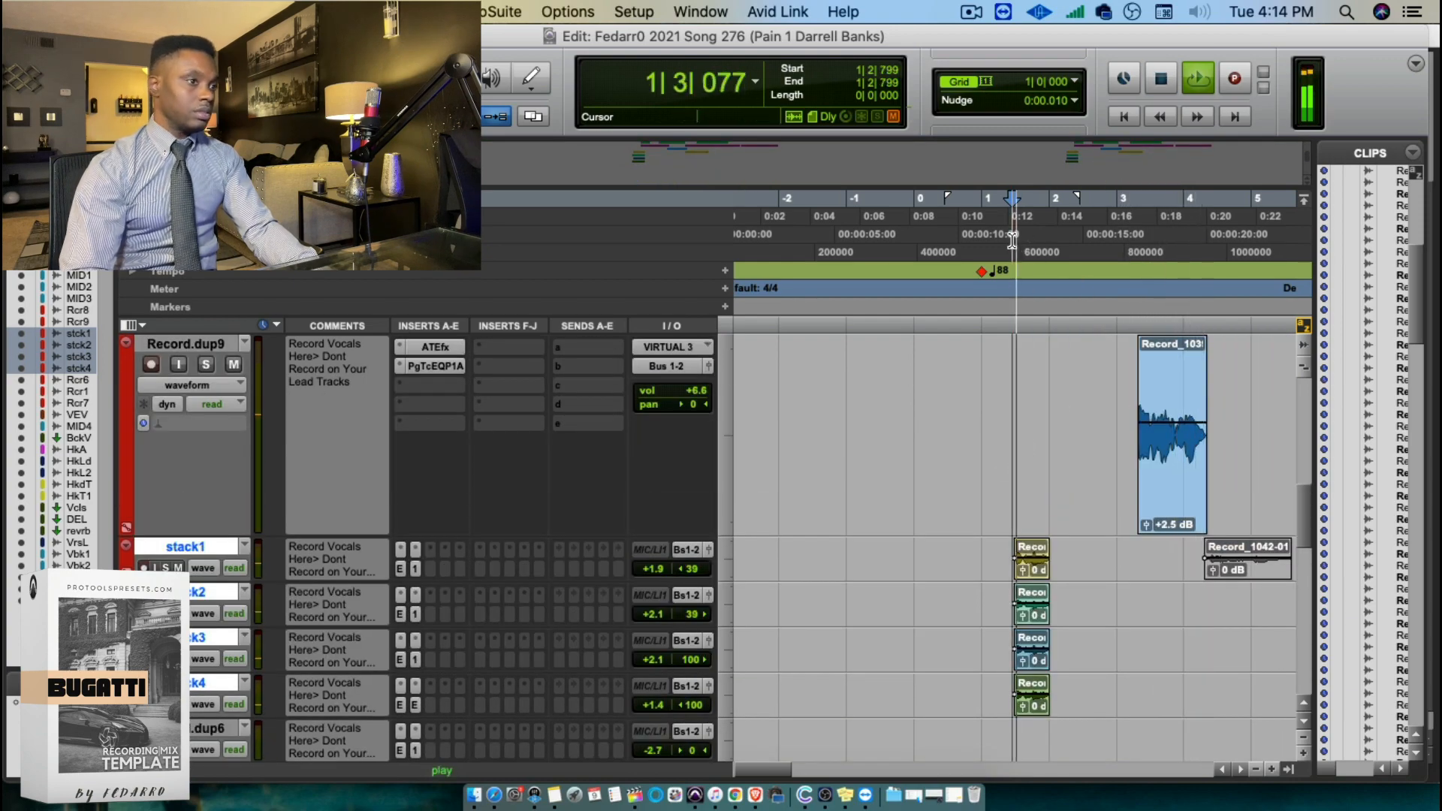
pyautogui.press('t')
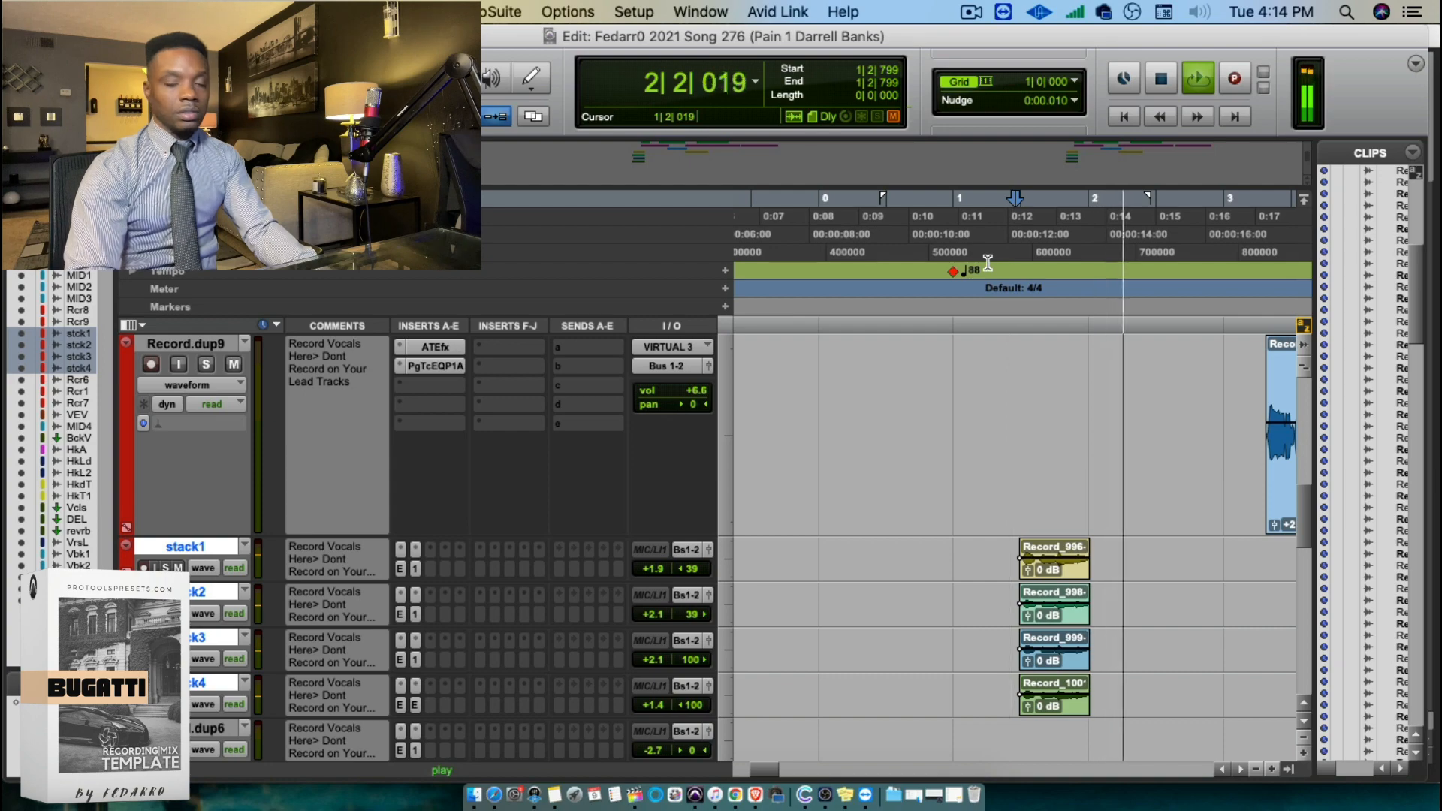
pyautogui.scroll(3, 553, 499)
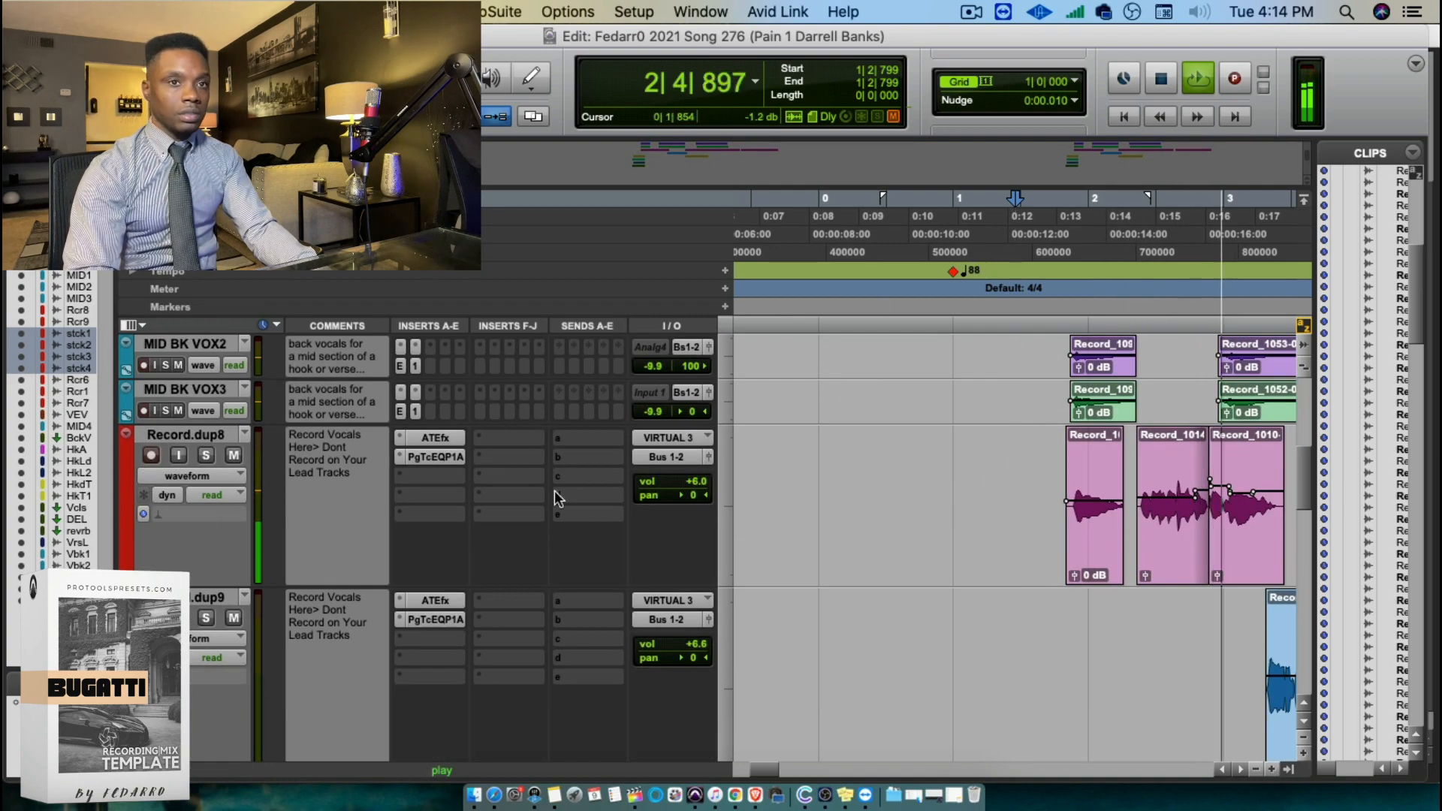
# Insert the CLA Vocals (mono/stereo) plug-in in the third insert slot of Record.dup8
pyautogui.click(440, 483)
pyautogui.moveTo(443, 477)
pyautogui.moveTo(661, 314)
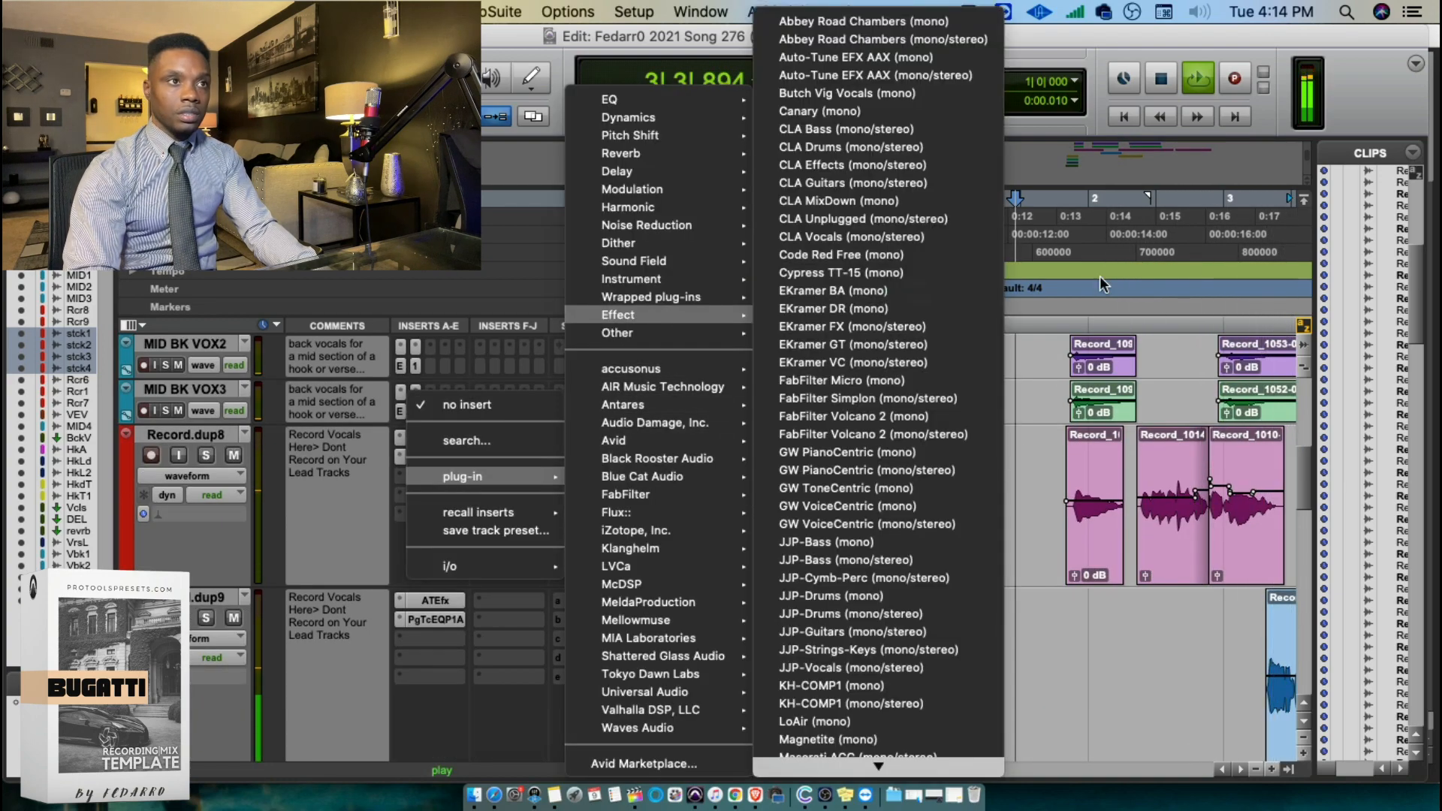
pyautogui.click(920, 240)
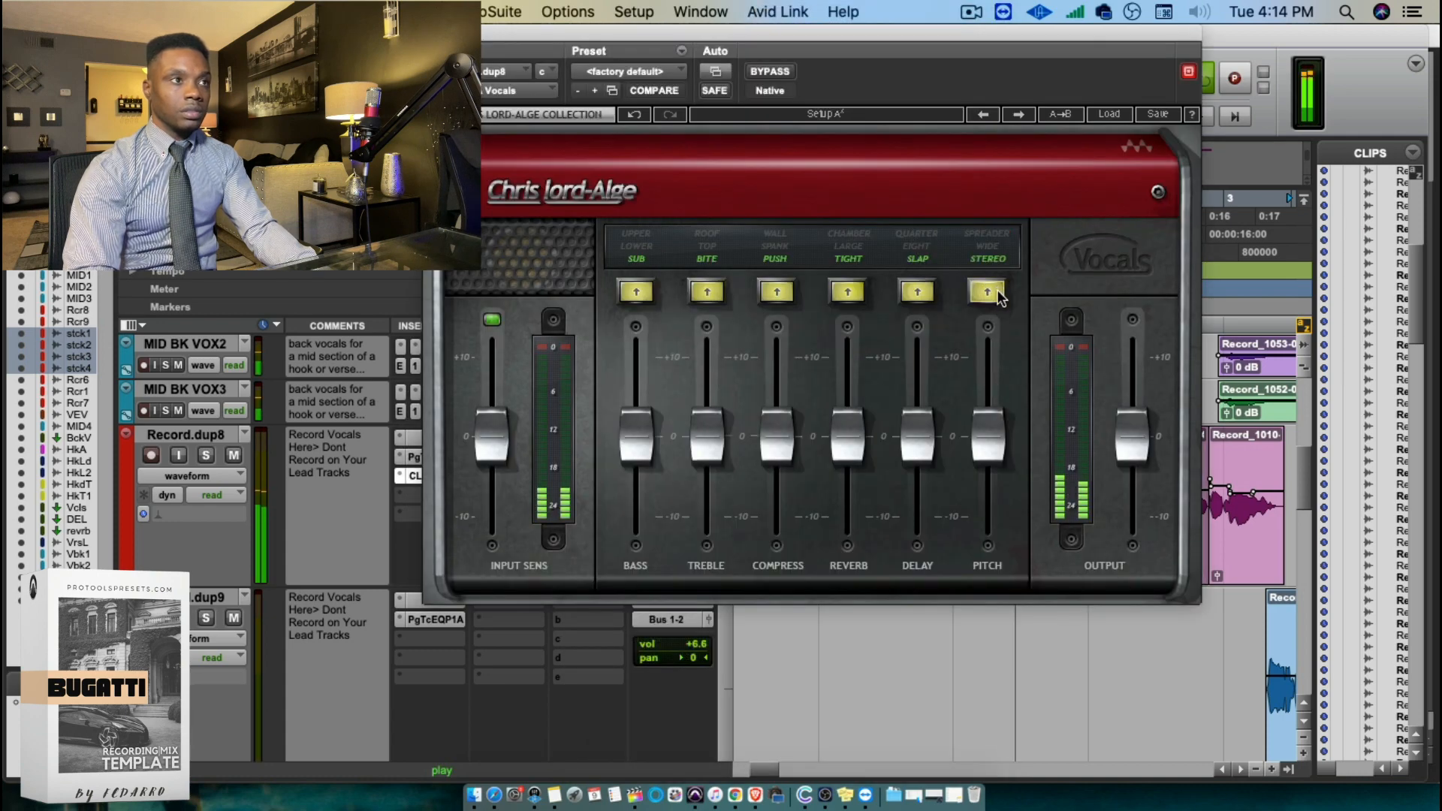
# In CLA Vocals, turn off Treble, Compress, Reverb and Delay, and set Pitch to Wide with its fader at about -6
pyautogui.moveTo(984, 435); pyautogui.dragTo(985, 459)
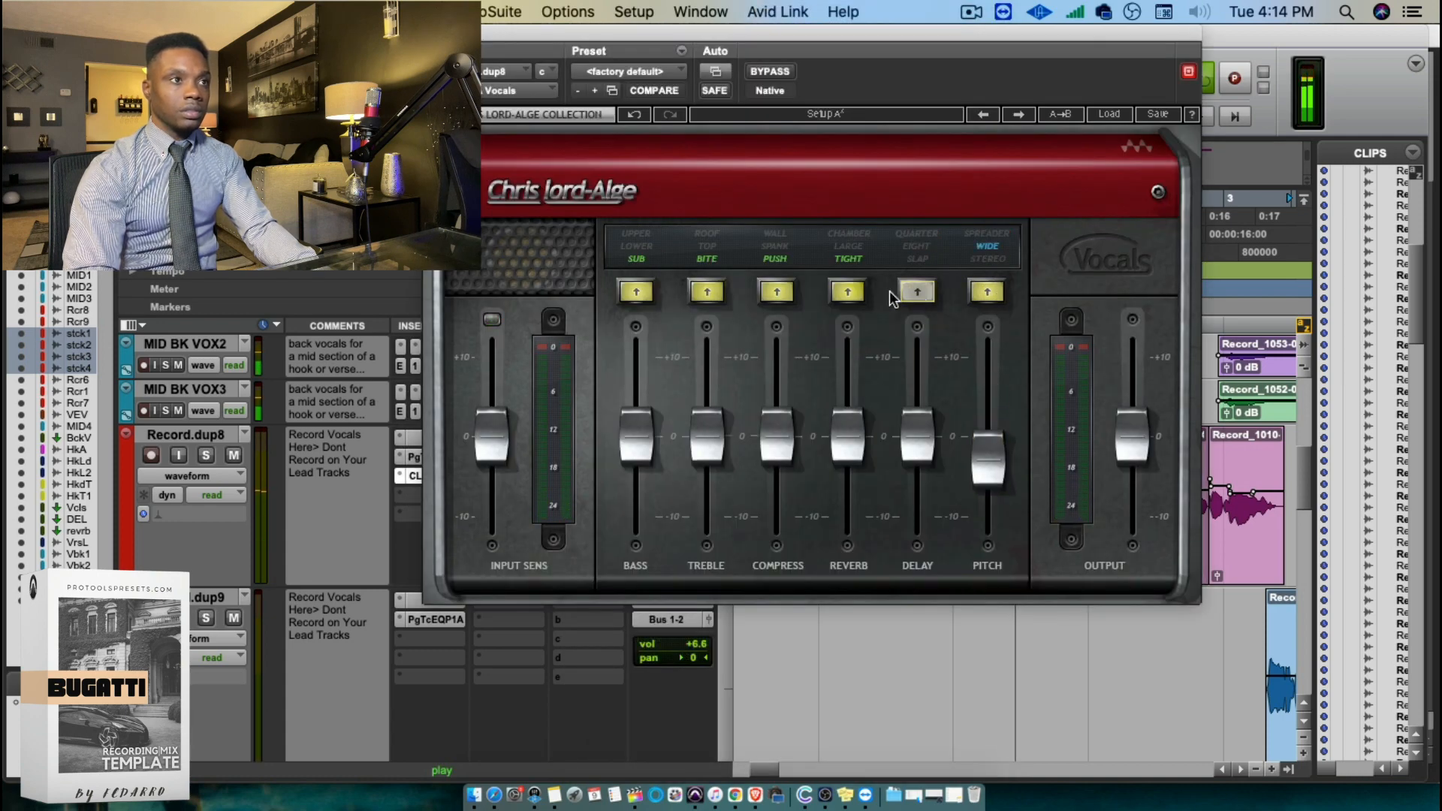
pyautogui.click(773, 293)
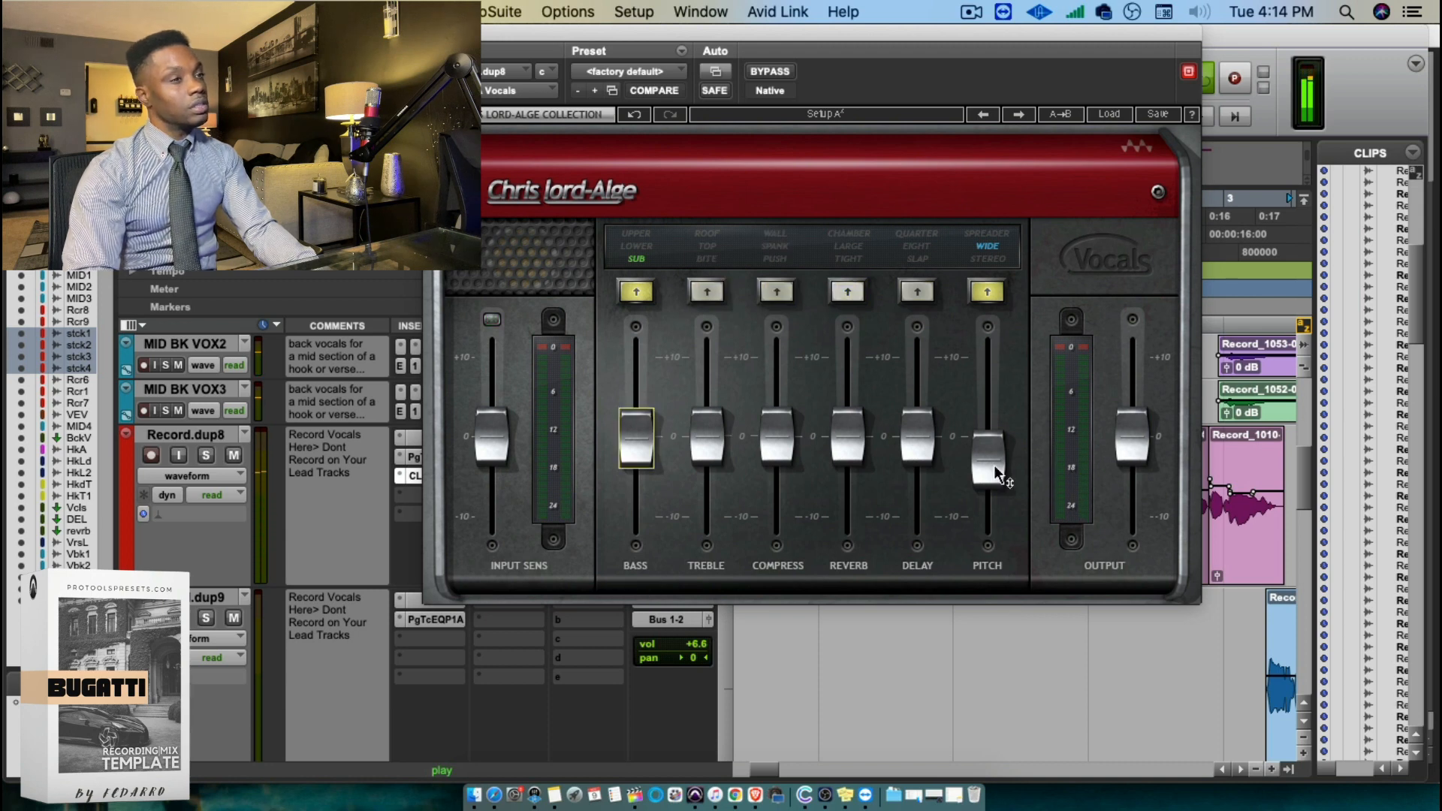
pyautogui.moveTo(997, 474); pyautogui.dragTo(997, 495)
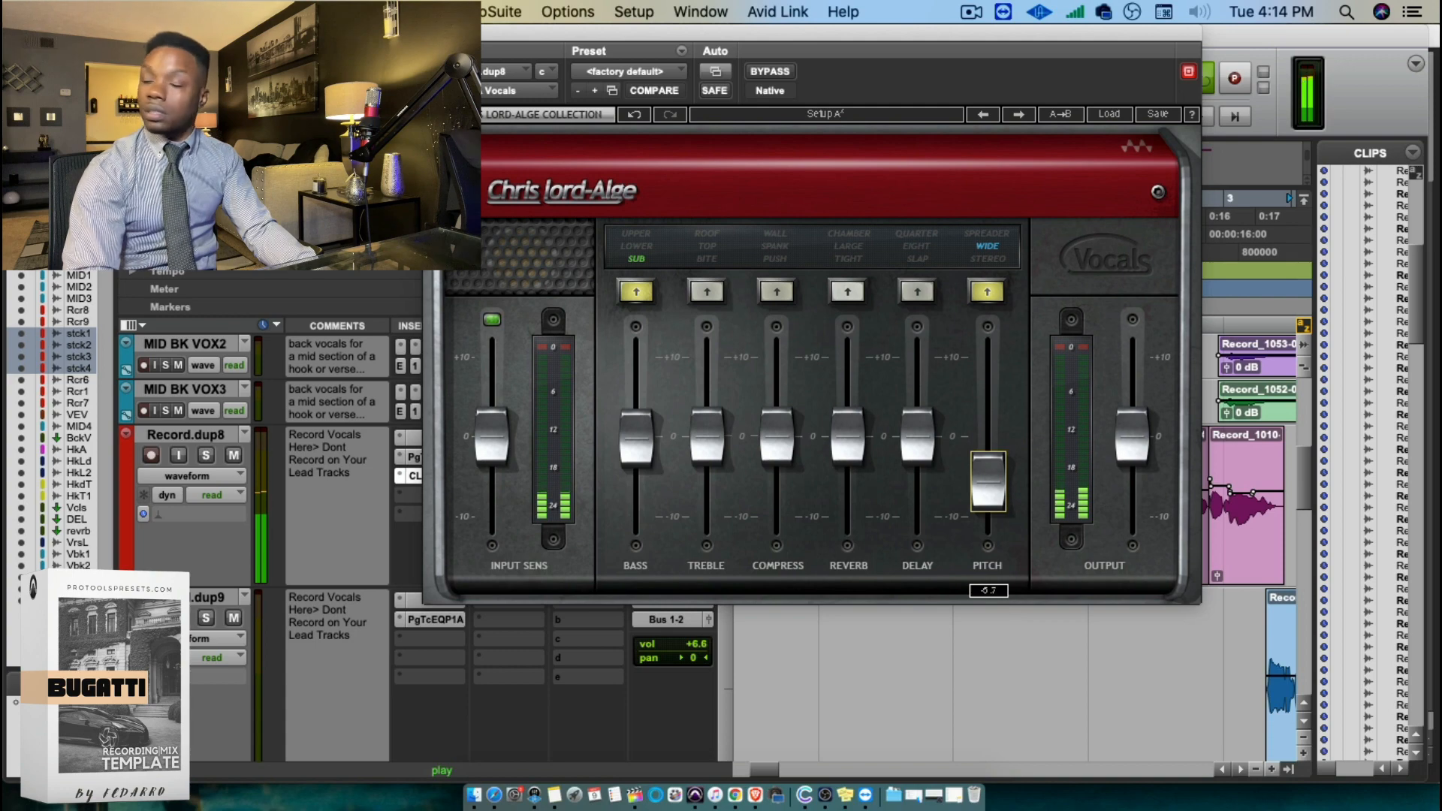
pyautogui.click(433, 33)
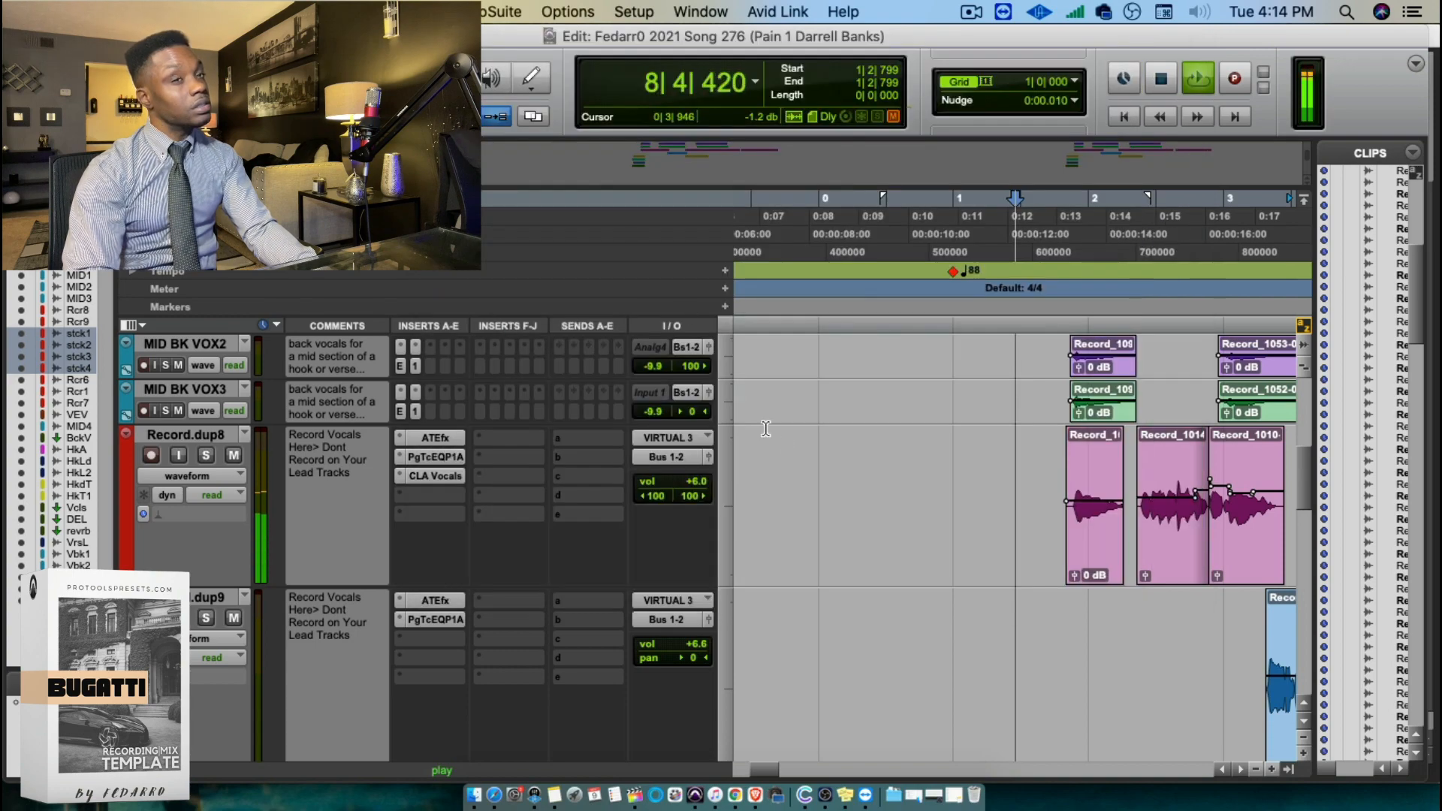
# Replay from 1|3|290 and copy the CLA Vocals insert from Record.dup8 to Record.dup9
pyautogui.click(1030, 257)
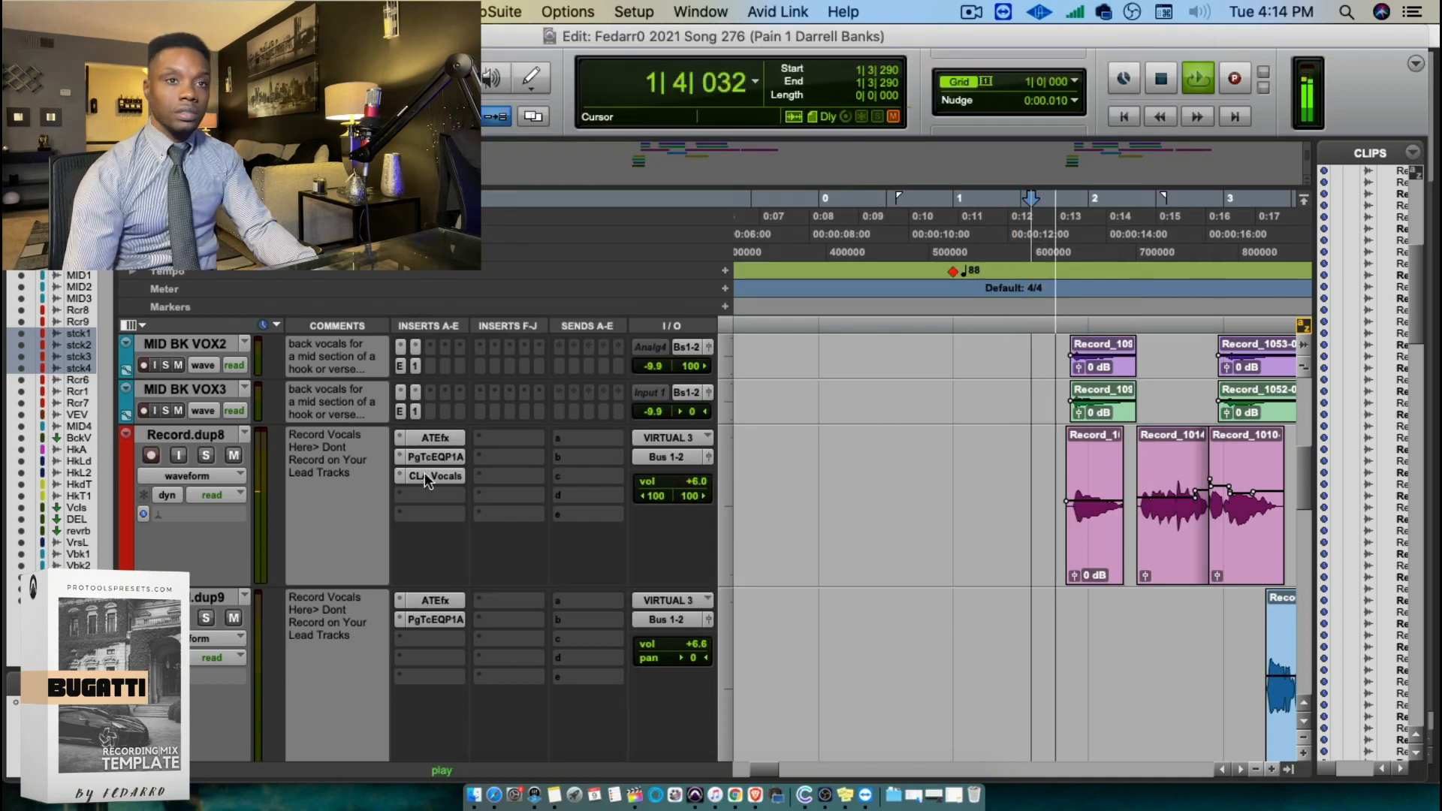
pyautogui.moveTo(431, 608); pyautogui.dragTo(436, 638)
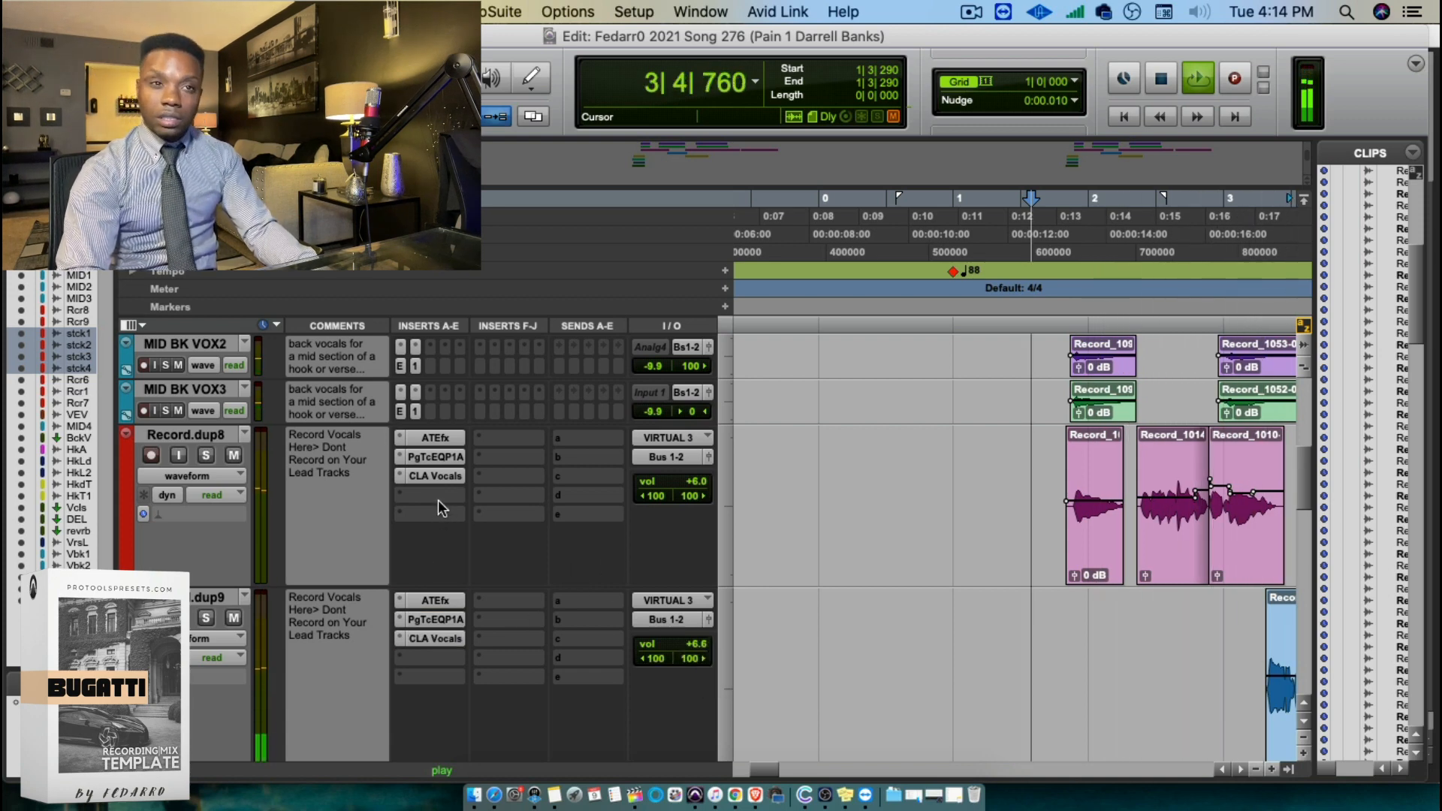
# Lower the volumes of Record.dup8 and Record.dup9 to +4.4 dB each and replay from 1|2|019
pyautogui.click(680, 481)
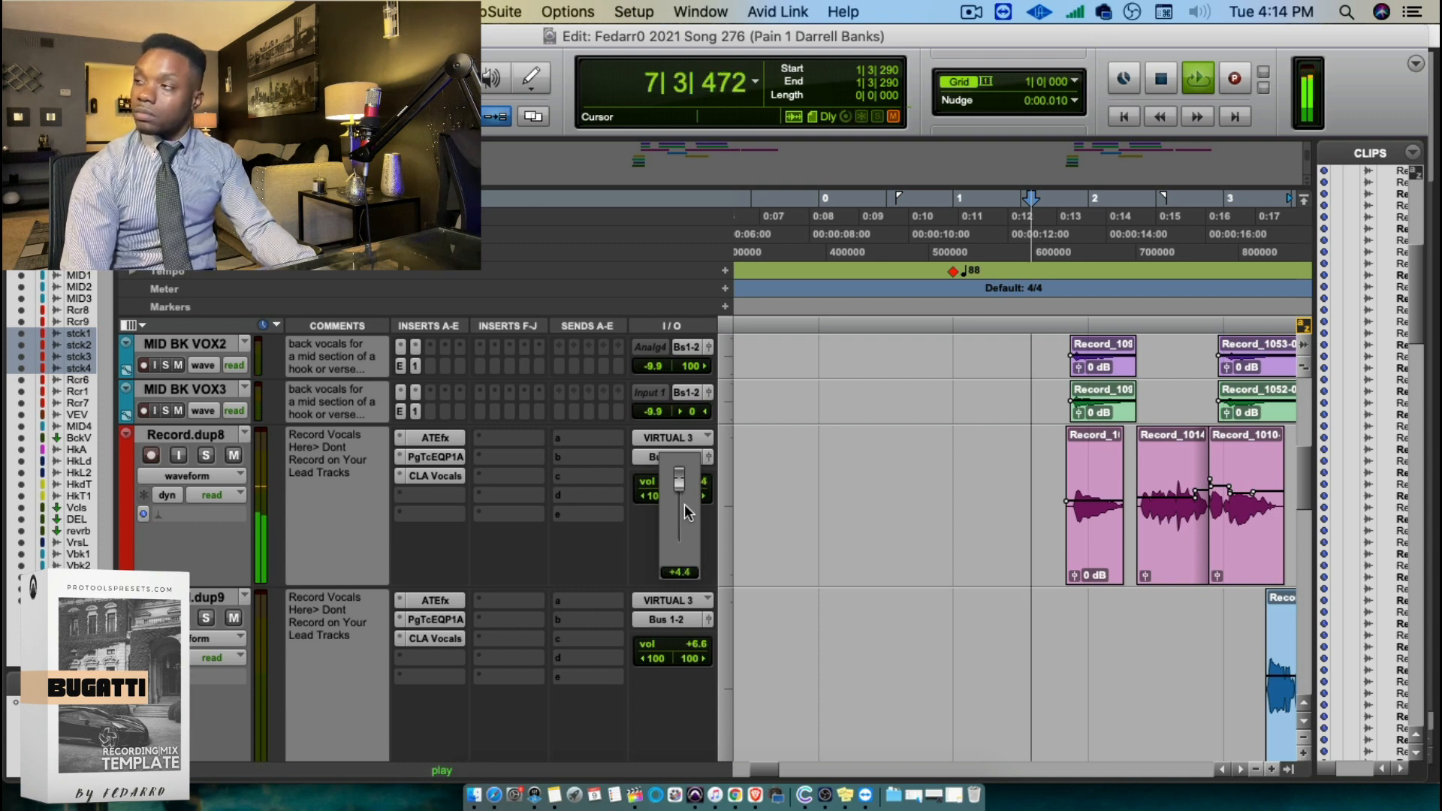
pyautogui.moveTo(683, 503); pyautogui.dragTo(684, 503)
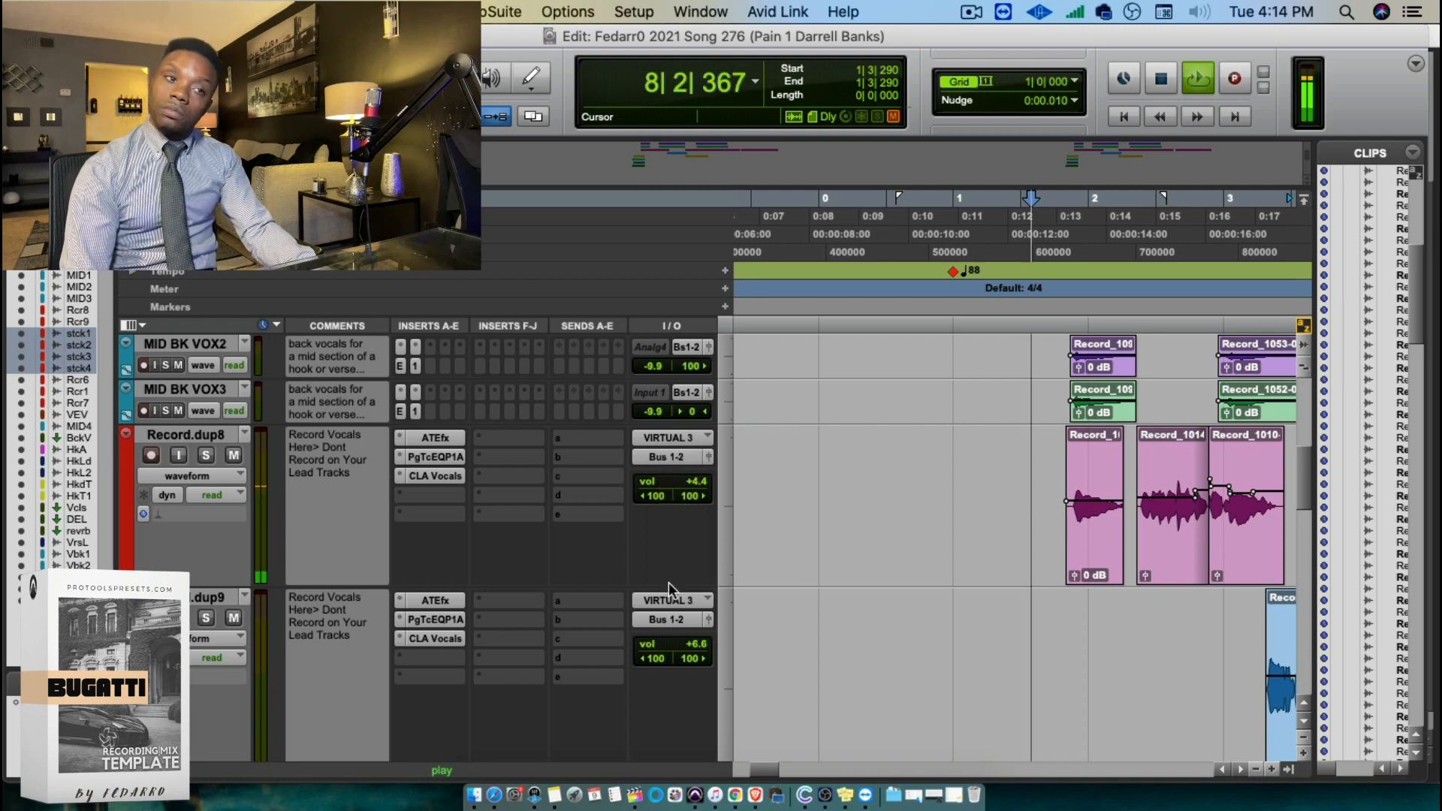
pyautogui.moveTo(670, 636); pyautogui.dragTo(680, 711)
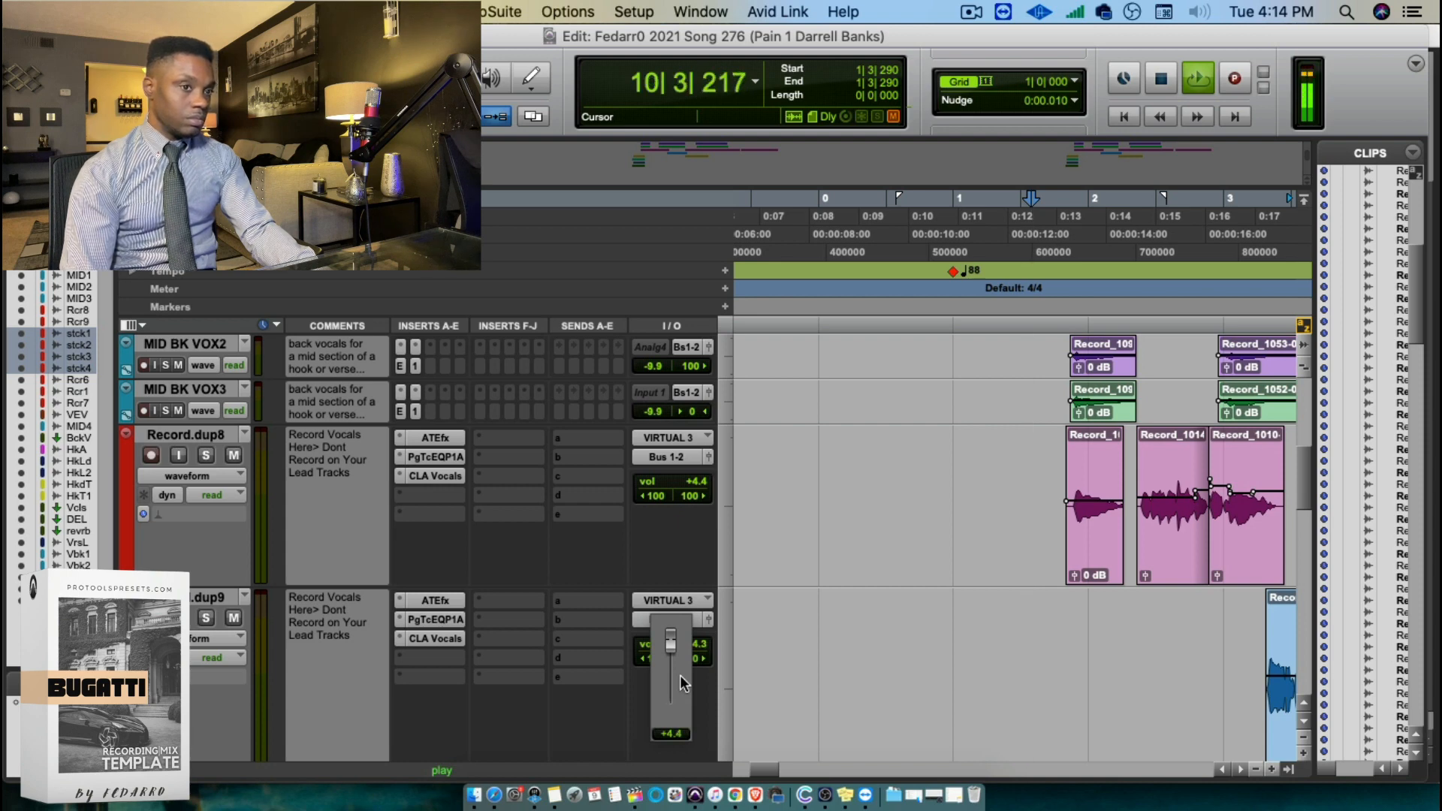
pyautogui.moveTo(683, 684); pyautogui.dragTo(683, 684)
pyautogui.press('space')
pyautogui.click(987, 410)
pyautogui.press('space')
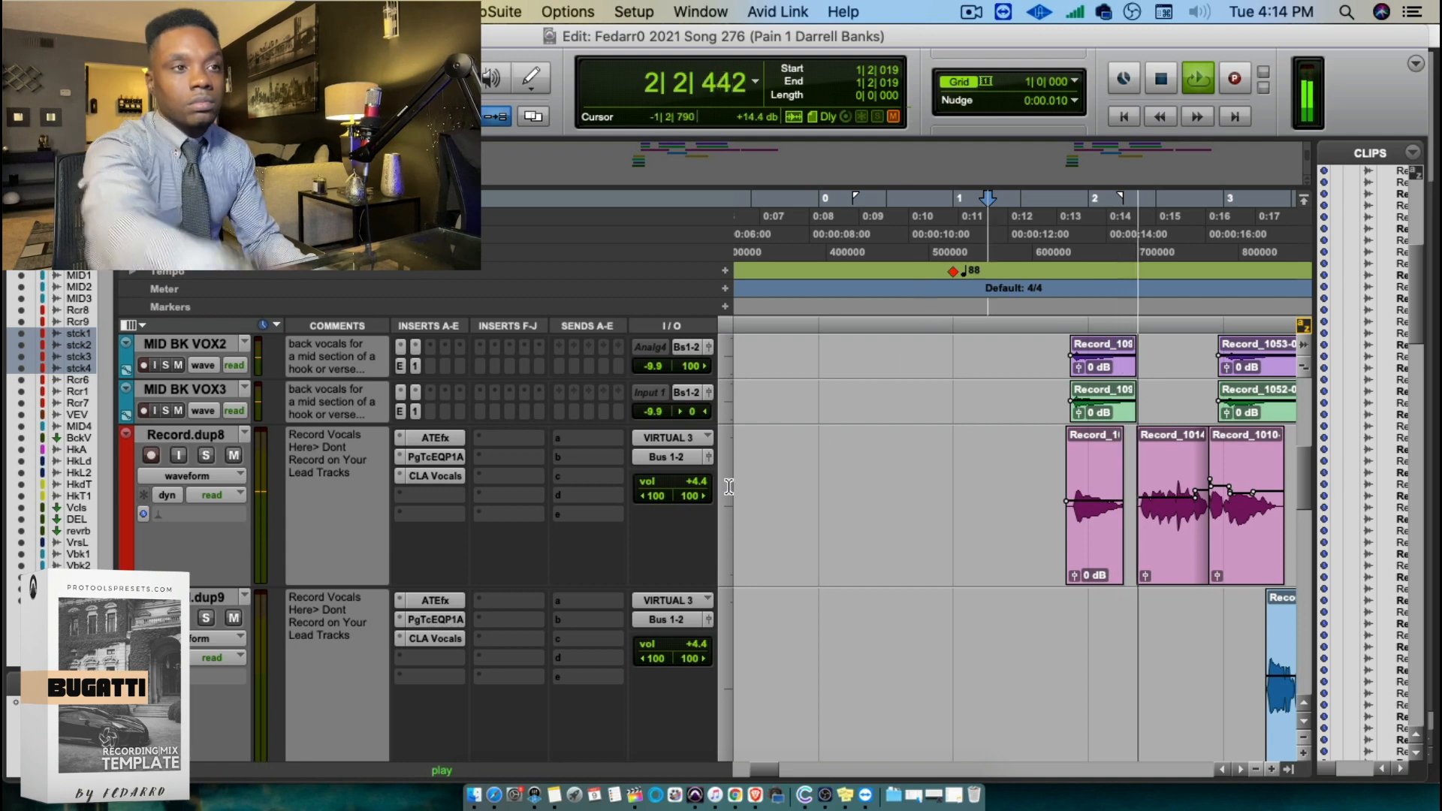
# Lower the volume of Record.dup8 to +3.6 dB and replay from 1|1|708
pyautogui.click(697, 483)
pyautogui.moveTo(699, 482); pyautogui.dragTo(700, 486)
pyautogui.press('super+space')
pyautogui.click(980, 222)
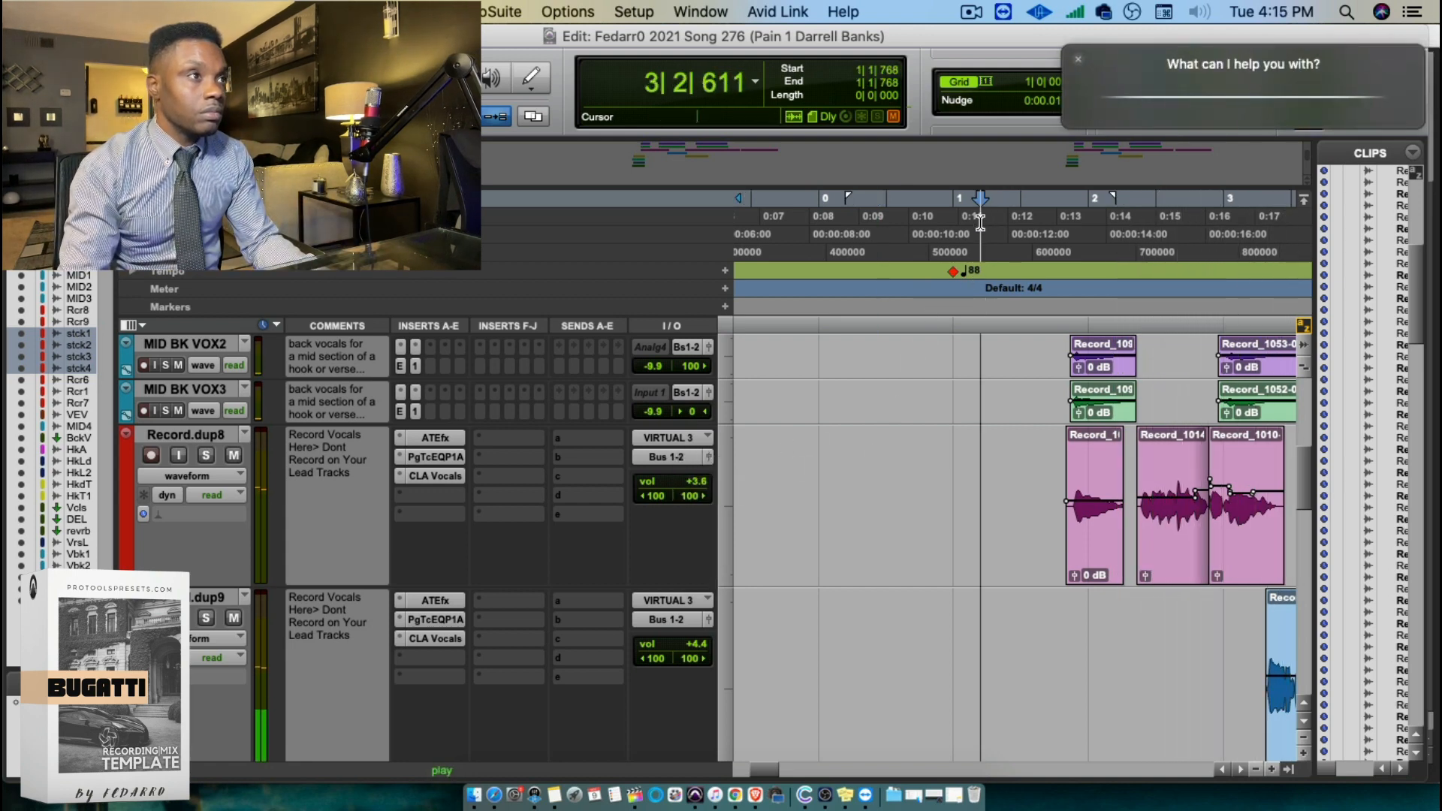
pyautogui.click(1077, 59)
pyautogui.click(978, 222)
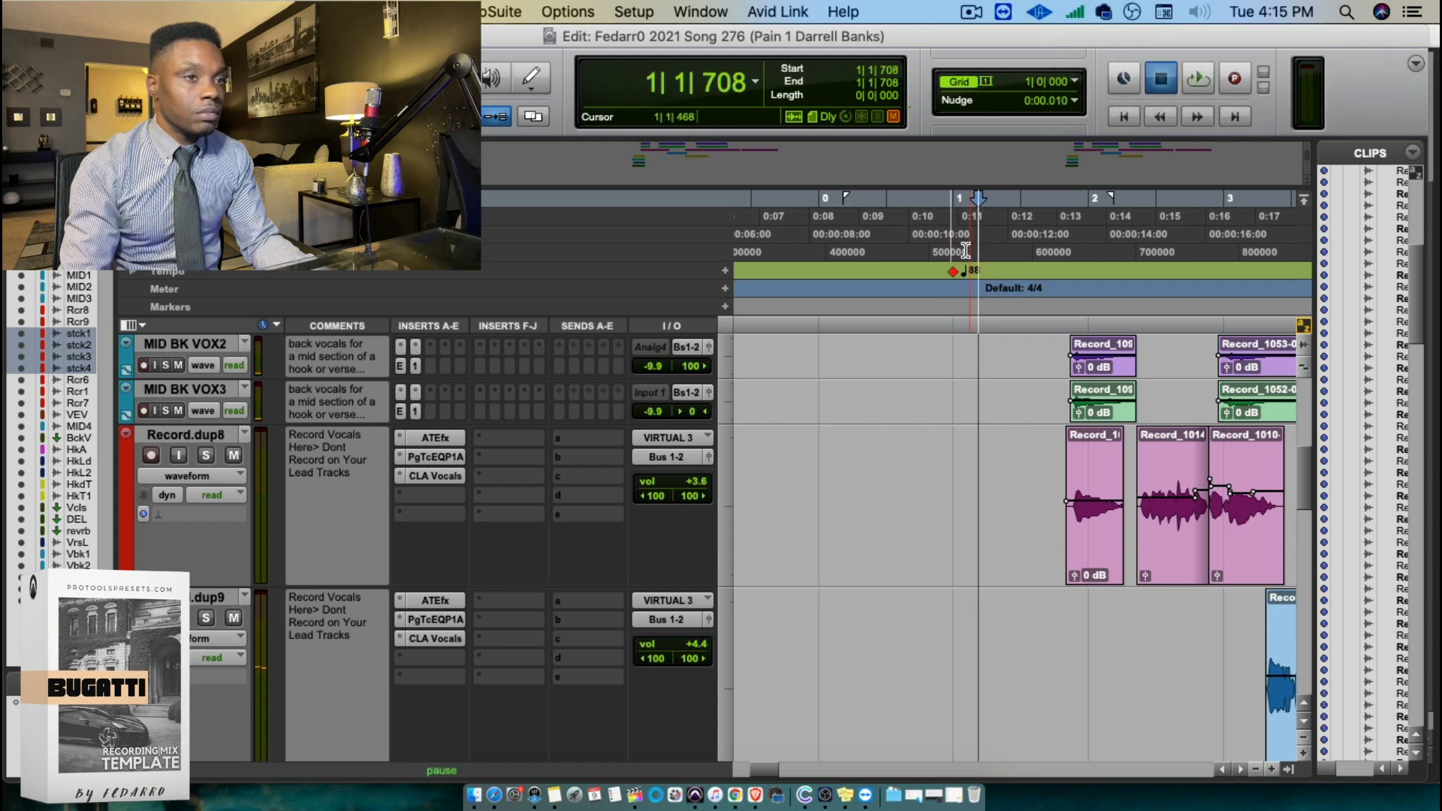
pyautogui.press('space')
# Set the volumes of Record.dup9 and Record.dup8 to +3.0 dB each during playback
pyautogui.moveTo(698, 644); pyautogui.dragTo(705, 653)
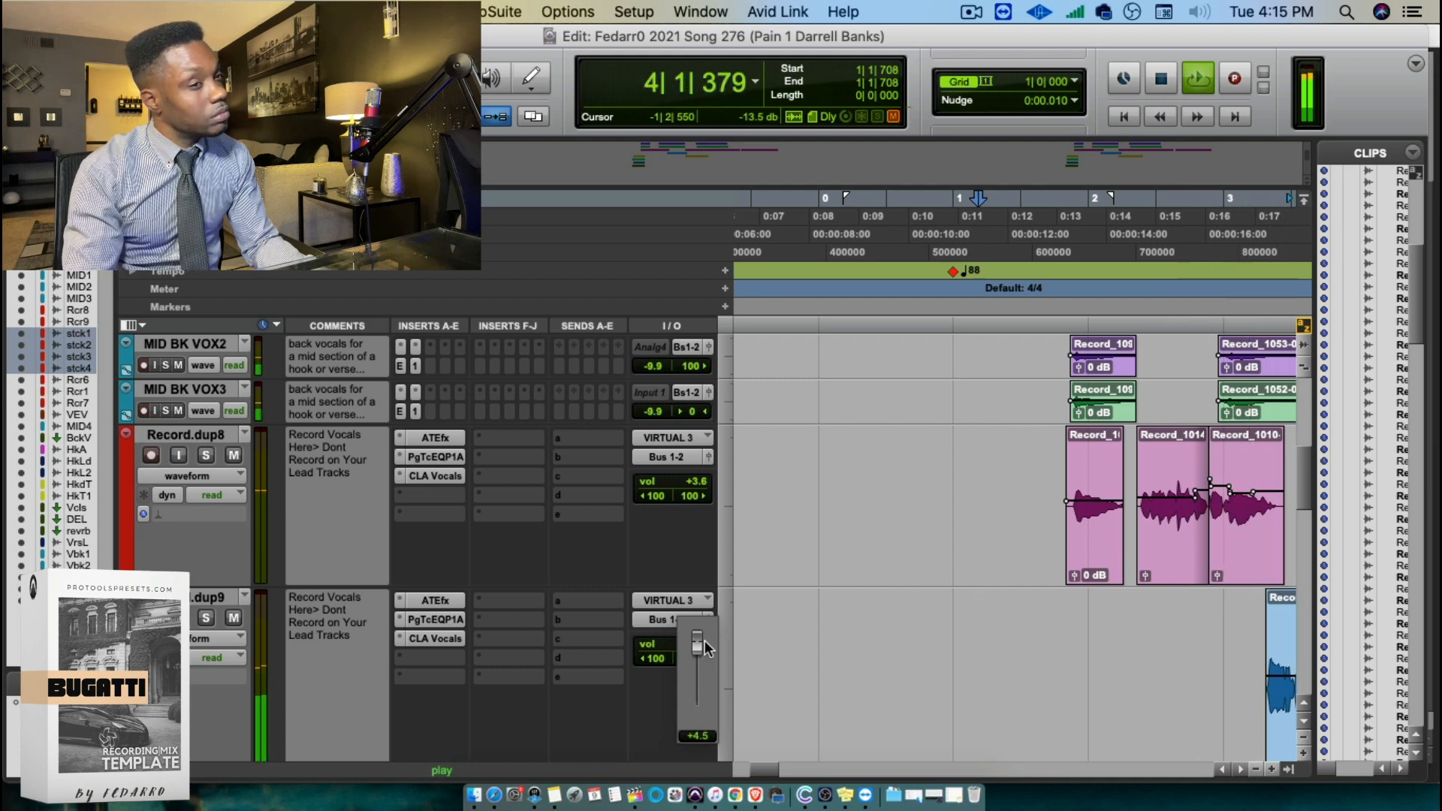
pyautogui.moveTo(705, 653); pyautogui.dragTo(706, 652)
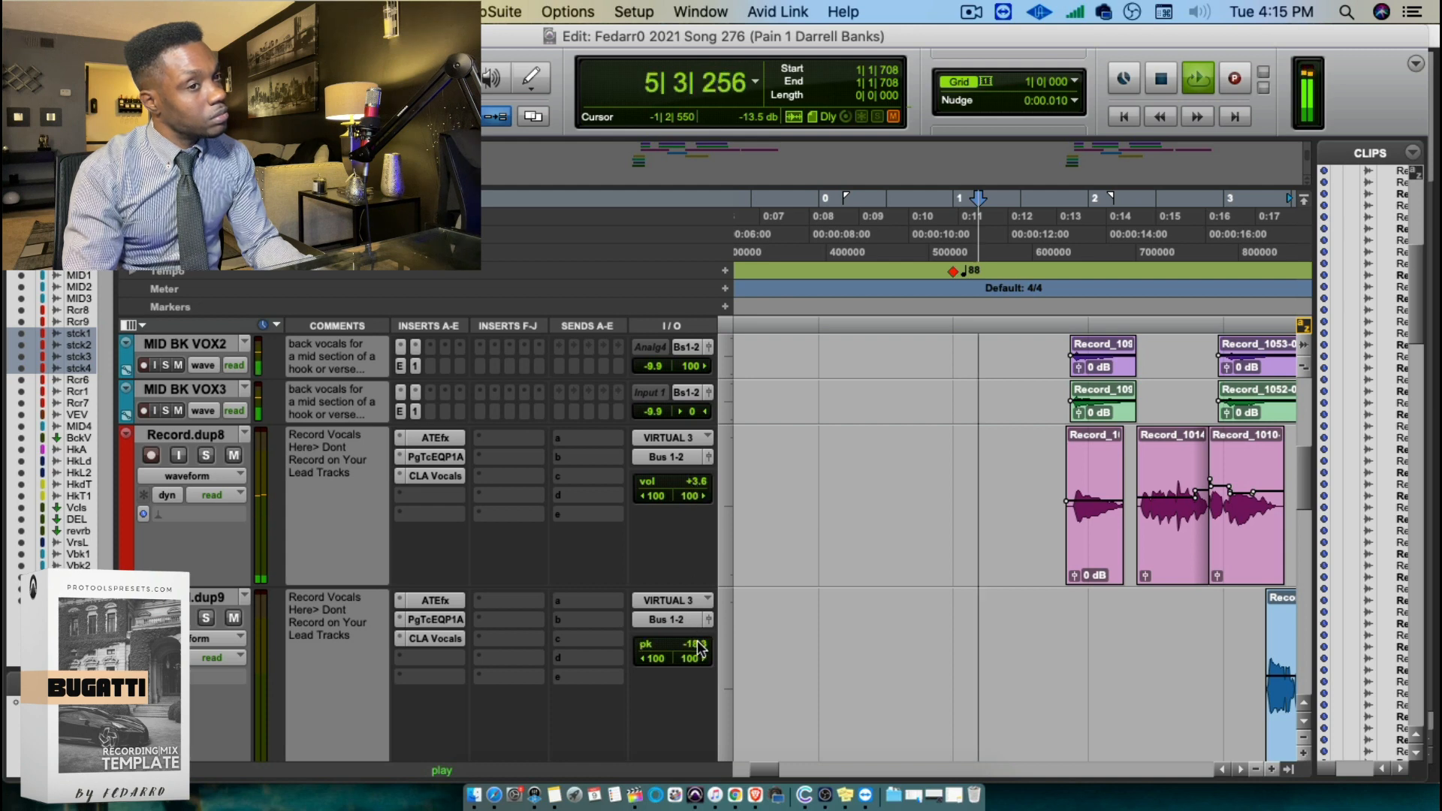
pyautogui.moveTo(697, 643); pyautogui.dragTo(699, 666)
pyautogui.moveTo(684, 496); pyautogui.dragTo(684, 502)
pyautogui.moveTo(706, 647); pyautogui.dragTo(703, 640)
# Move the Vocal Efx Vrs track above bk vox 1 in the track order
pyautogui.press('r')
pyautogui.press('r')
pyautogui.press('r')
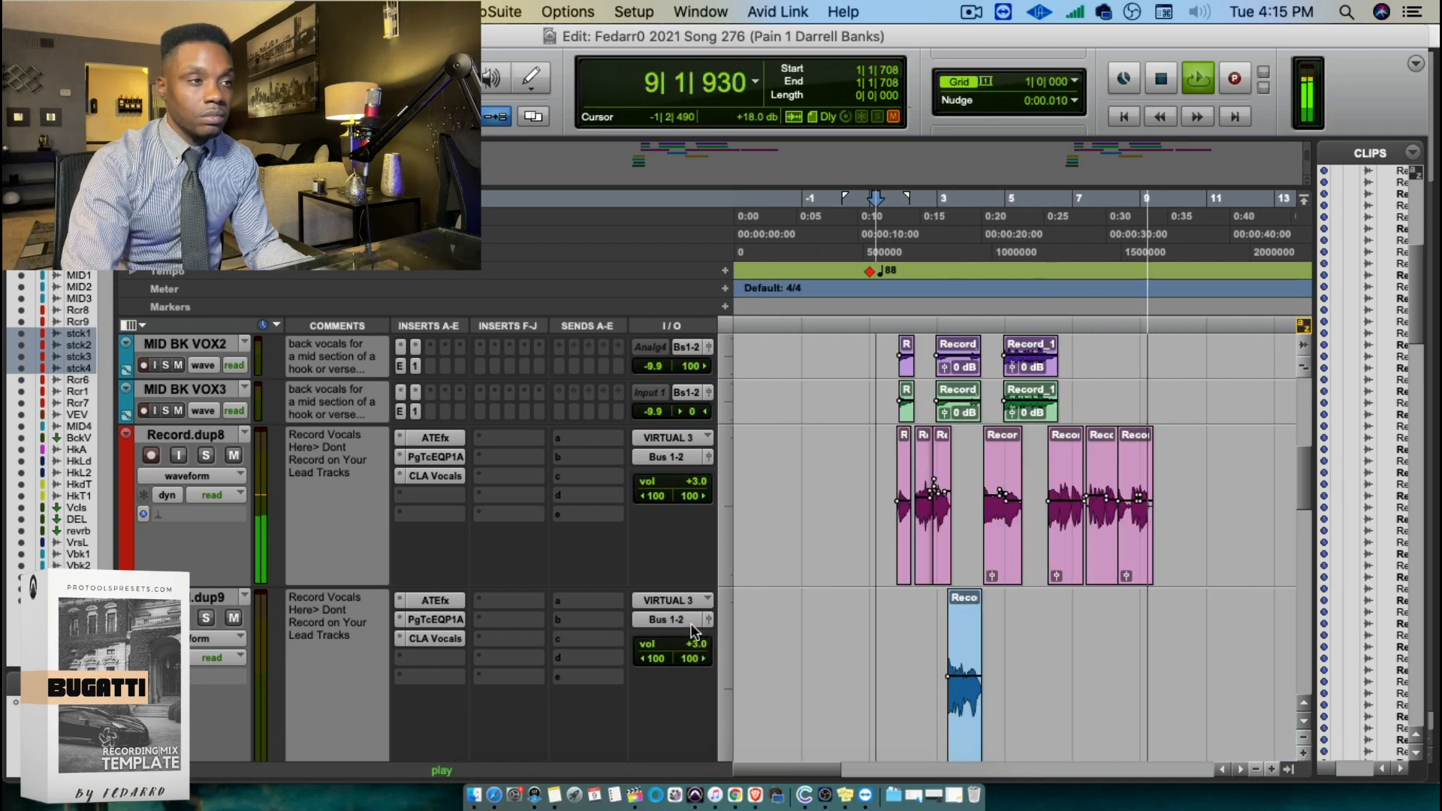
pyautogui.scroll(6, 692, 629)
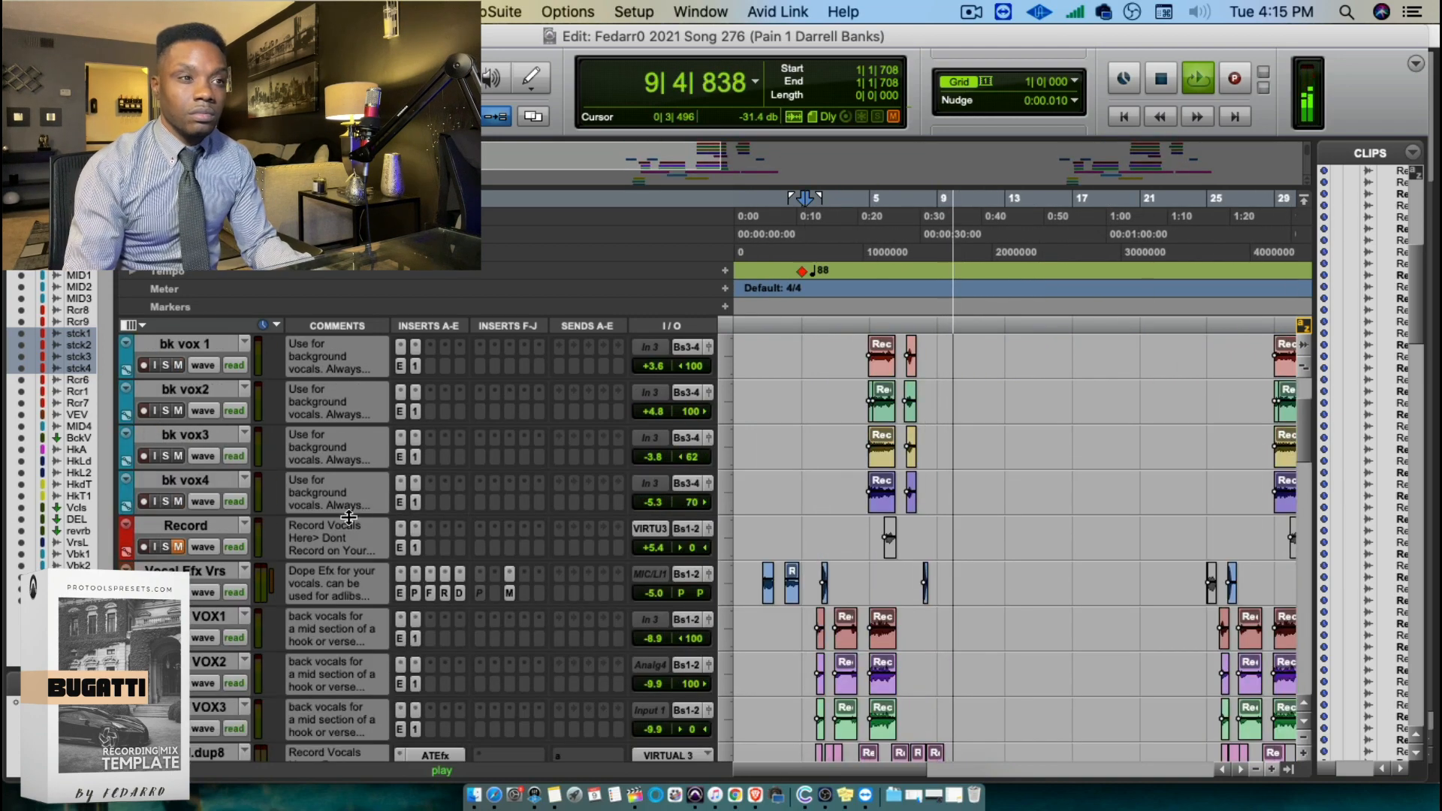
pyautogui.moveTo(246, 572); pyautogui.dragTo(362, 467)
# Select all tracks and reduce their height so the whole vocal arrangement fits in the edit view
pyautogui.scroll(-3, 946, 590)
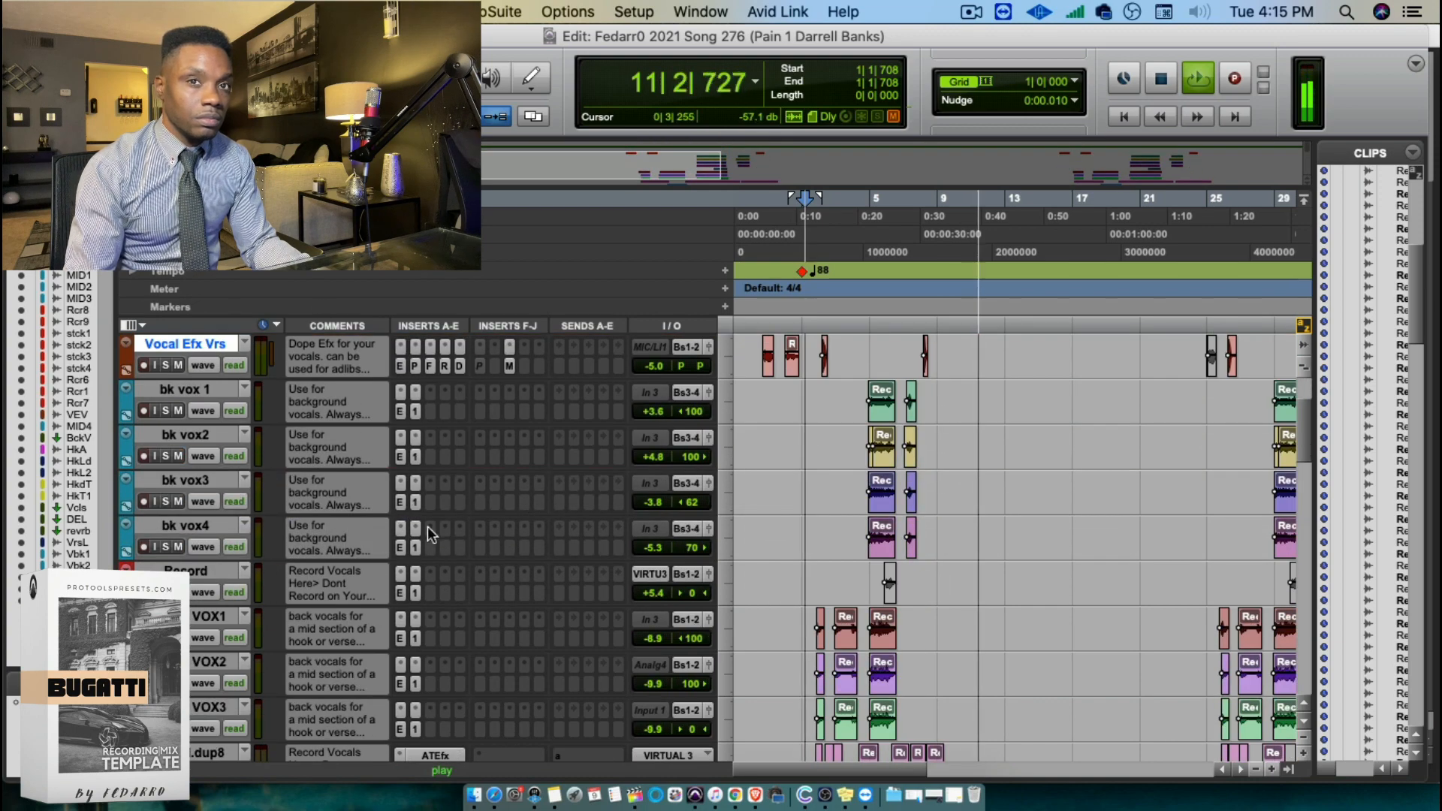
pyautogui.keyDown('alt'); pyautogui.click(180, 480); pyautogui.keyUp('alt')
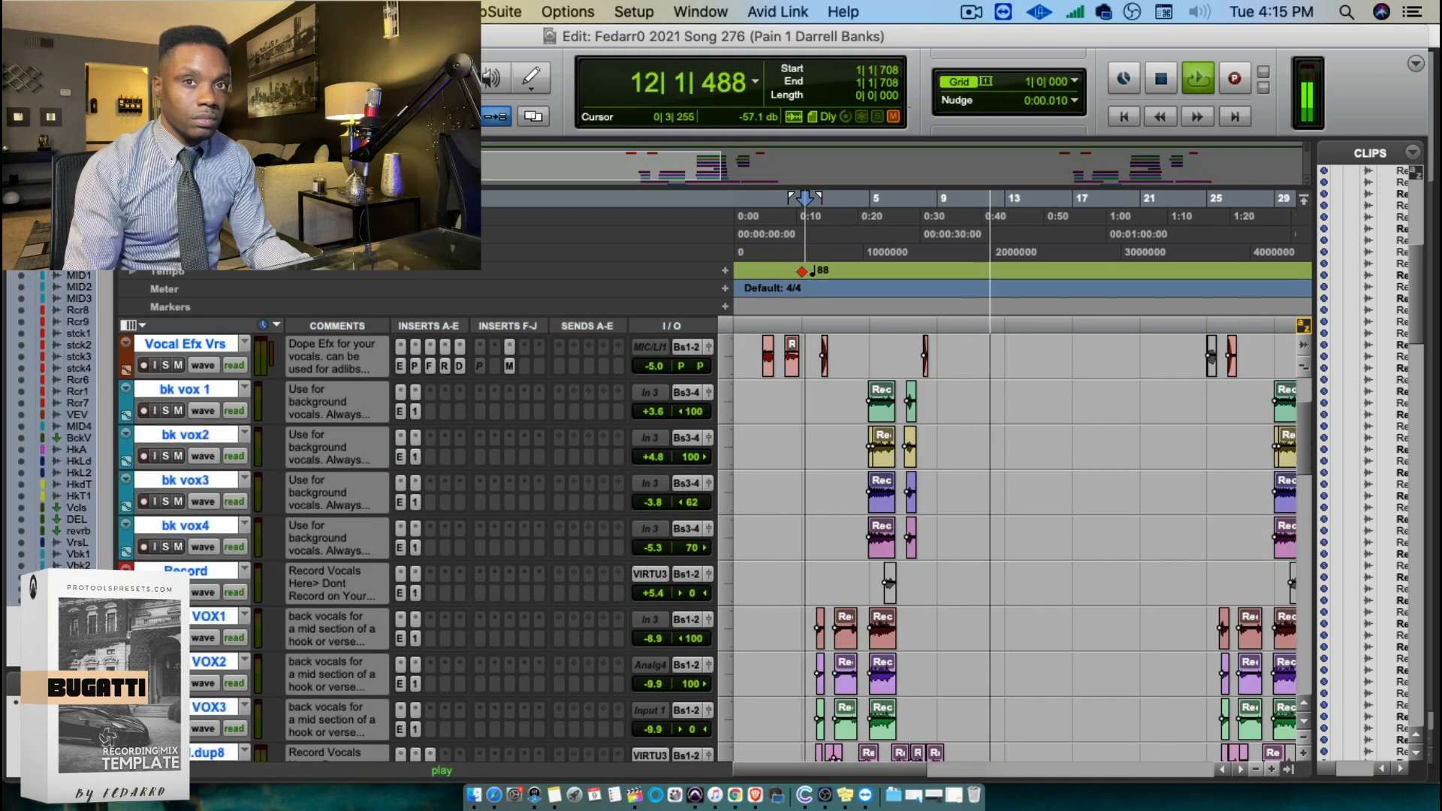
pyautogui.hotkey('ctrl', 'Down')
pyautogui.scroll(3, 859, 516)
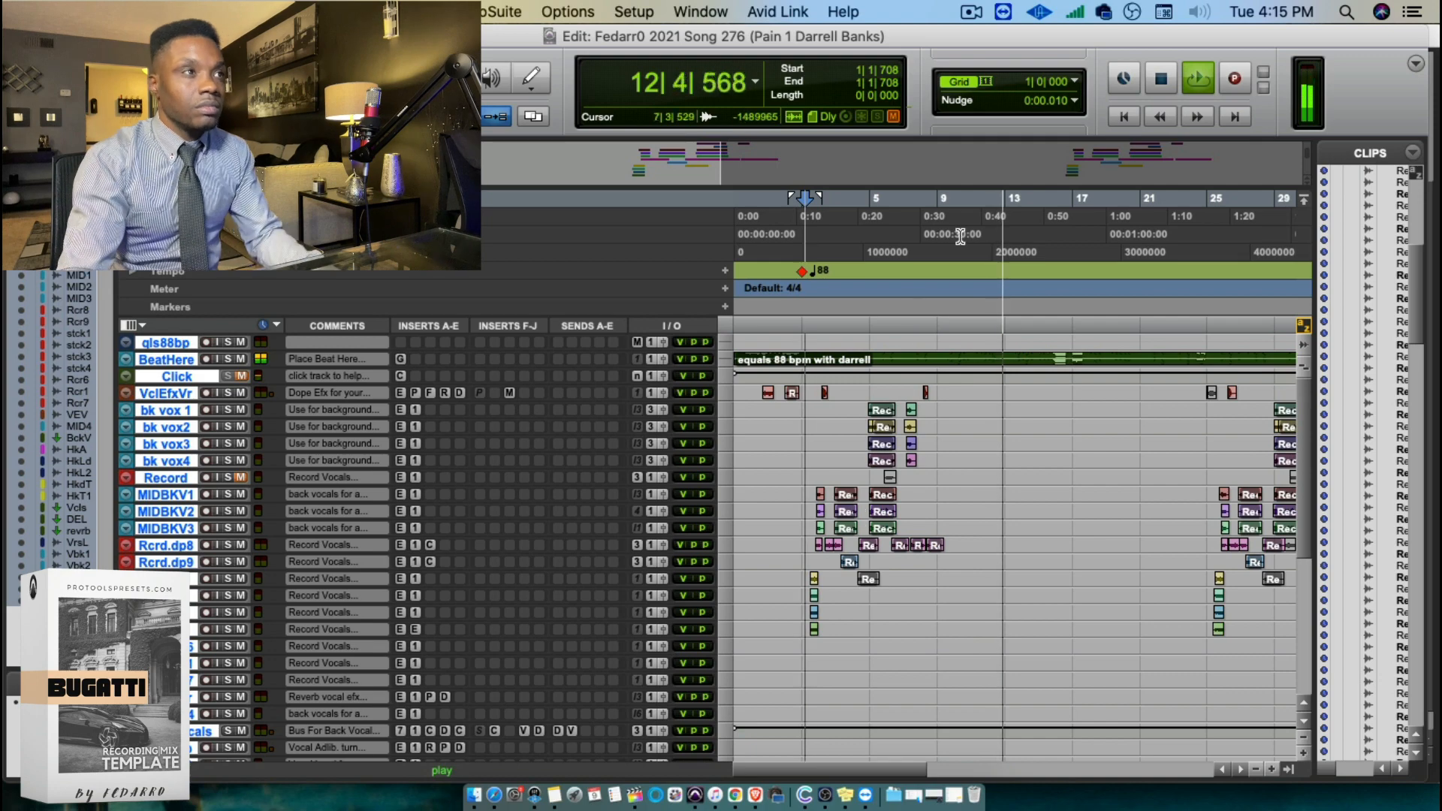
# Using the one-bar grid, duplicate the section from 1|1|000 to 25|1|000 on bk vox 1 through the stack tracks twice
pyautogui.click(1074, 81)
pyautogui.click(1092, 89)
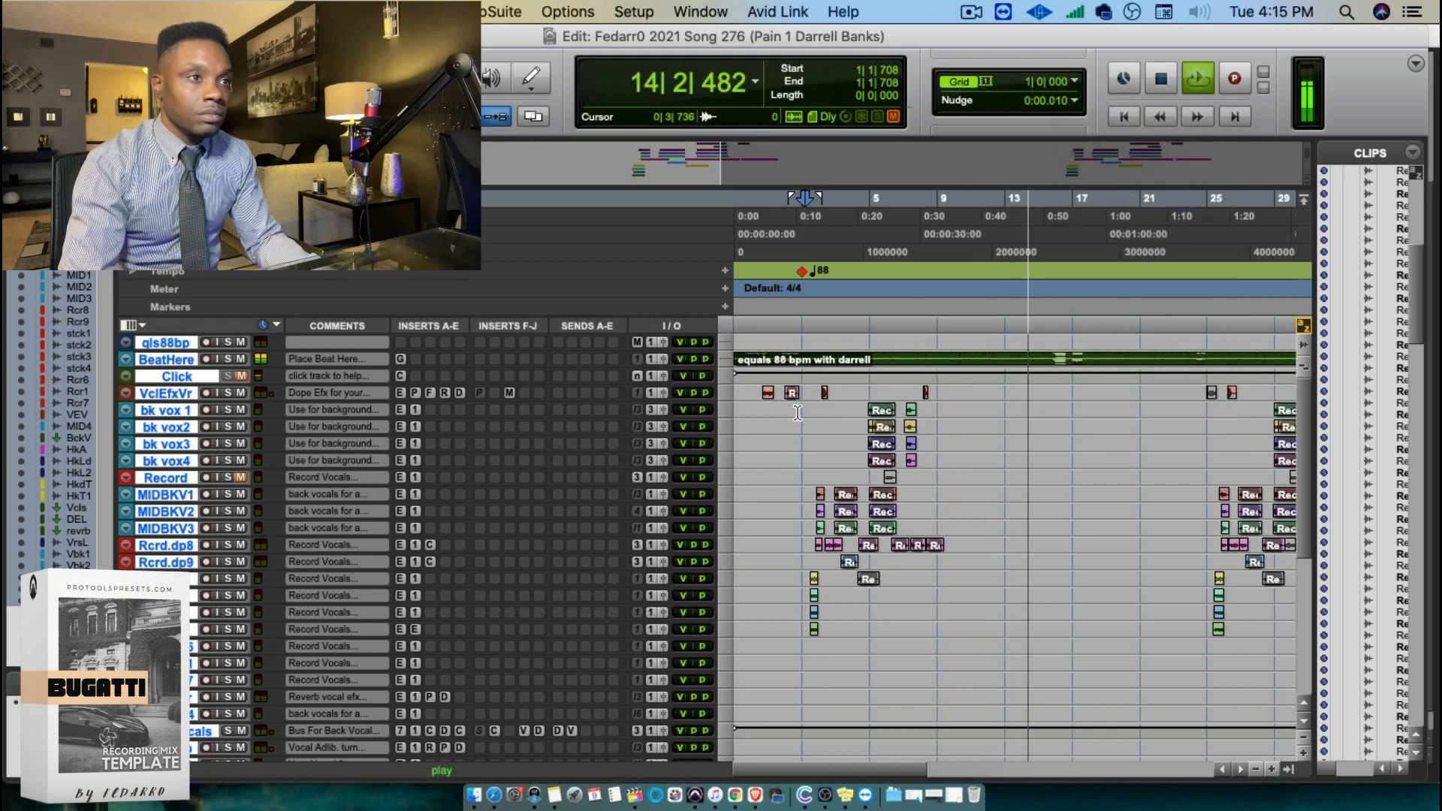
pyautogui.moveTo(805, 419); pyautogui.dragTo(1199, 625)
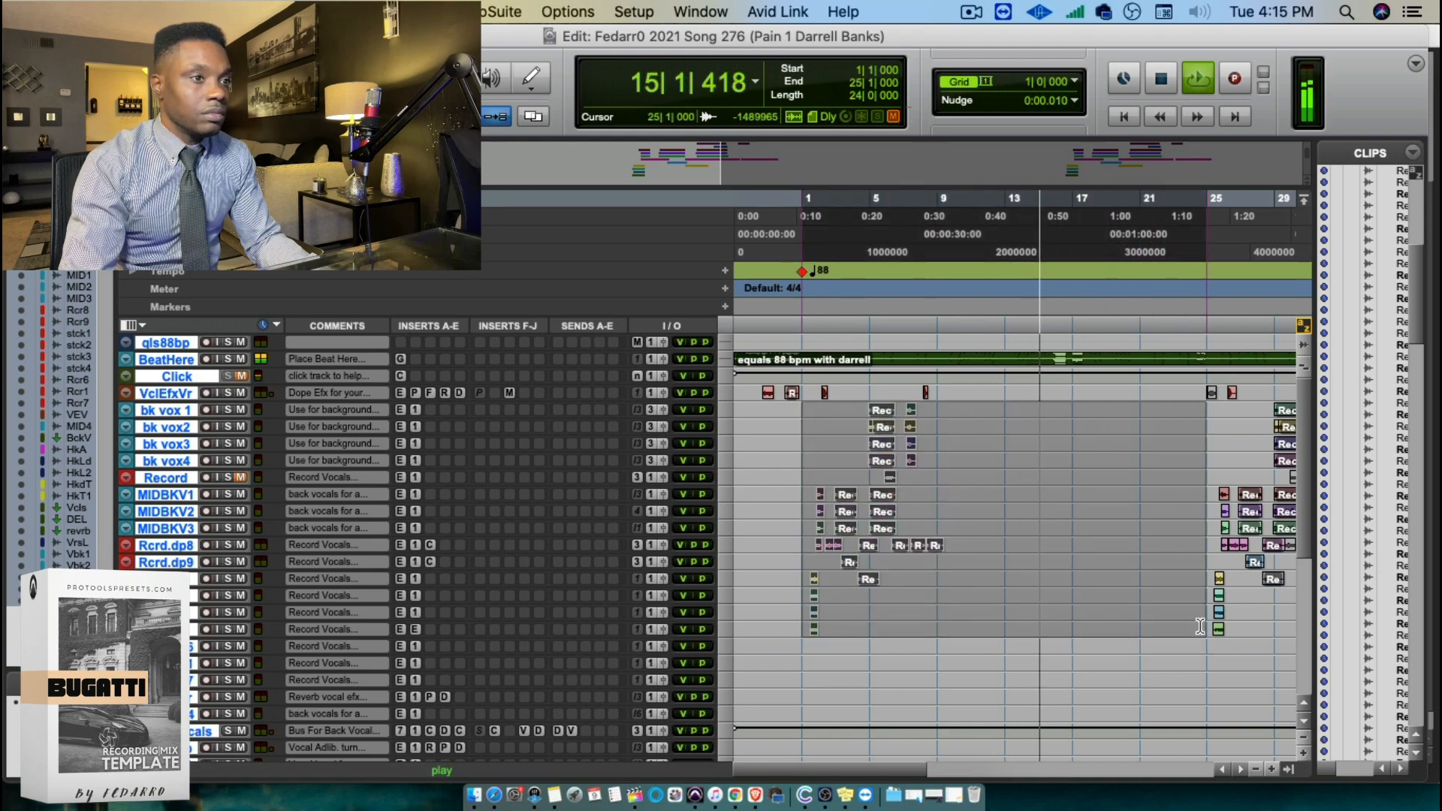
pyautogui.press('super+d')
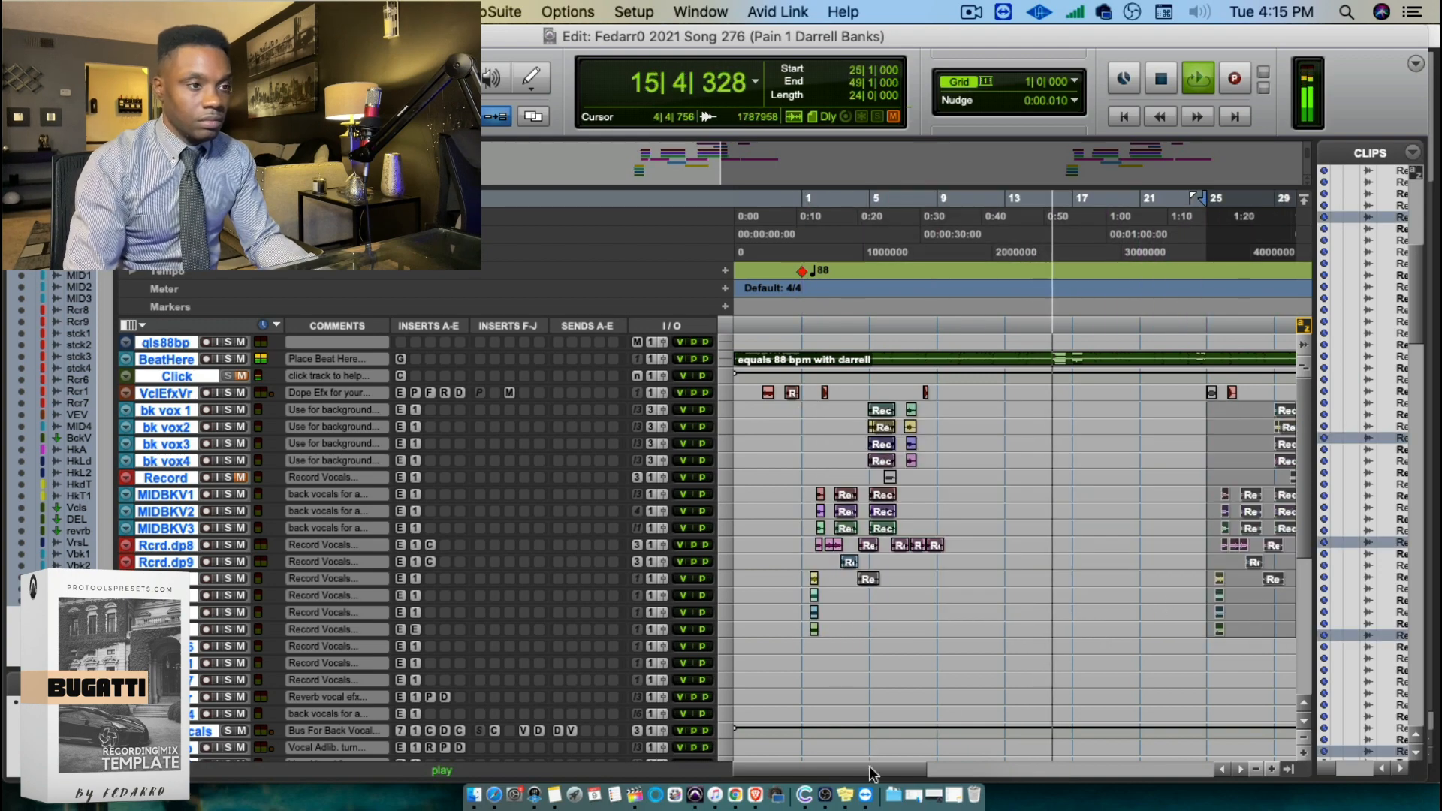
pyautogui.moveTo(868, 766); pyautogui.dragTo(1029, 779)
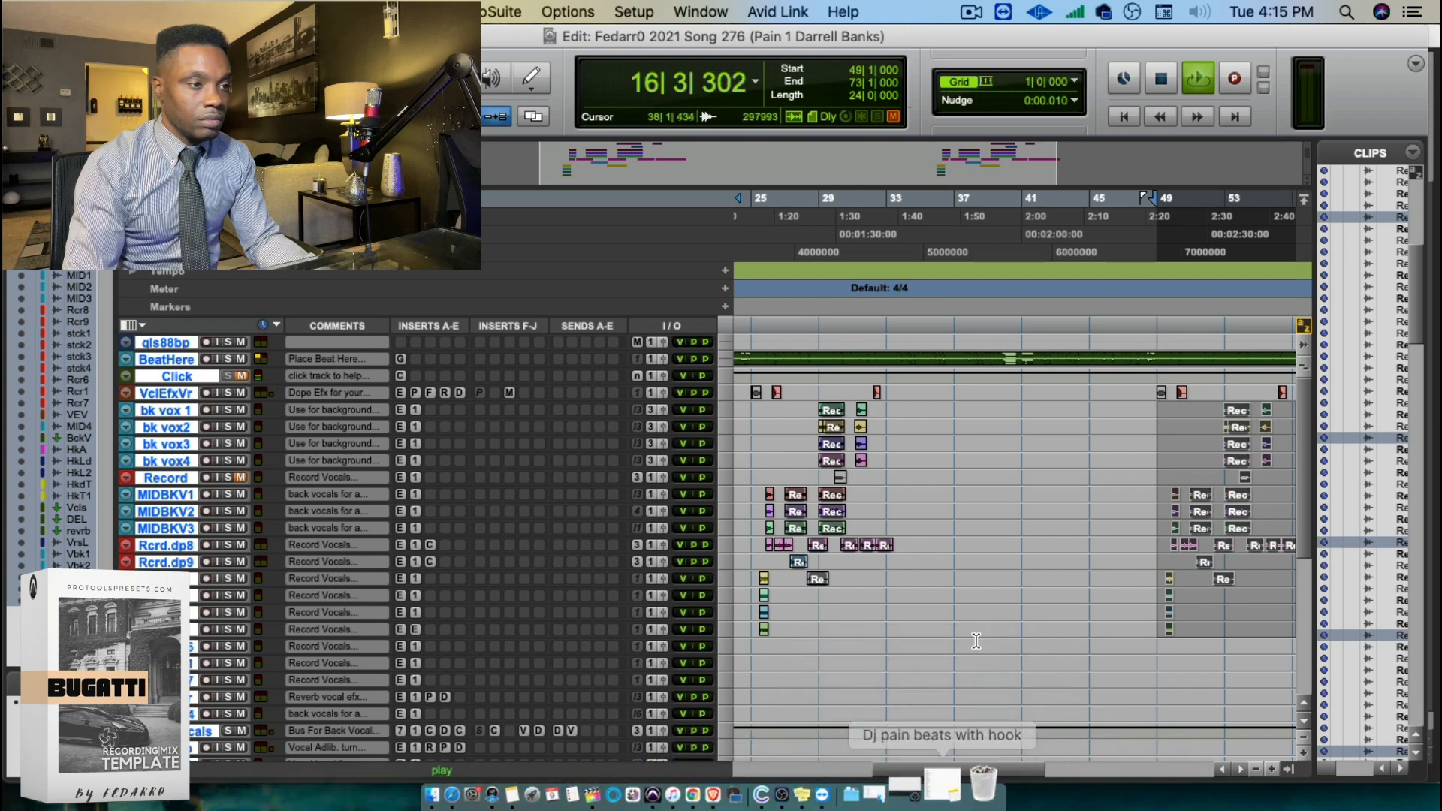
pyautogui.hscroll(5, 976, 755)
pyautogui.hscroll(-20, 984, 740)
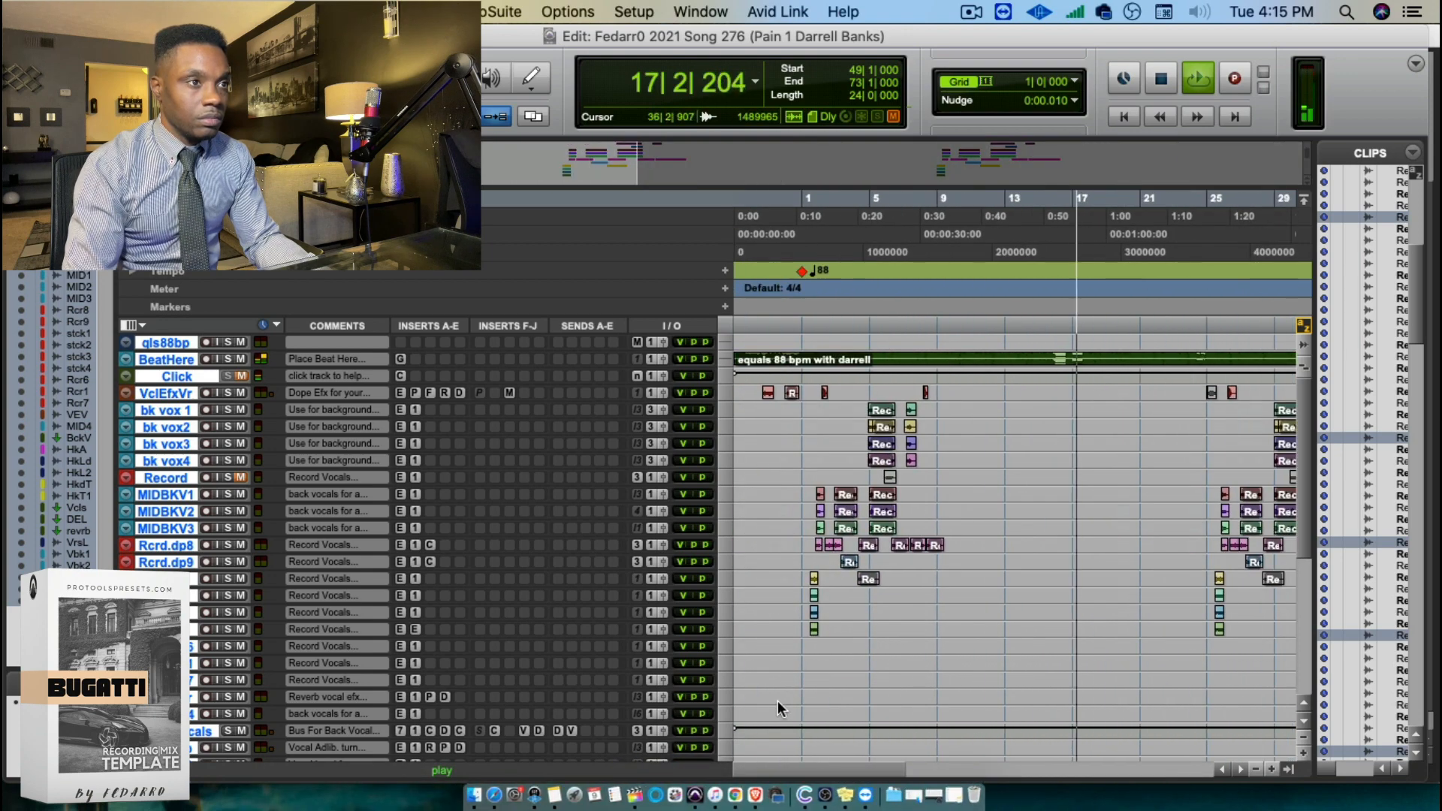
# Replay the hook from 1|1|000 and examine its opening vocal clips up close
pyautogui.click(792, 243)
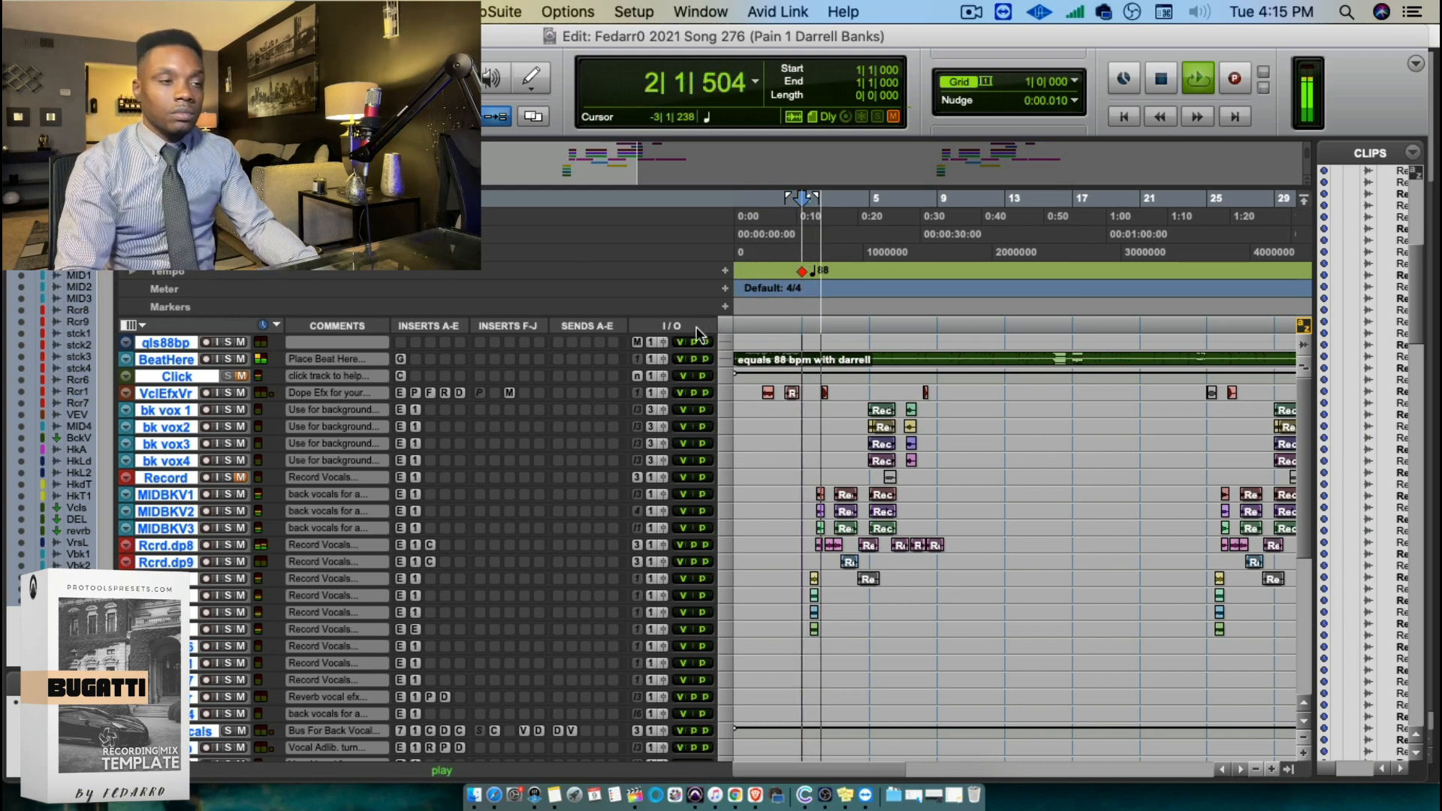
pyautogui.click(815, 231)
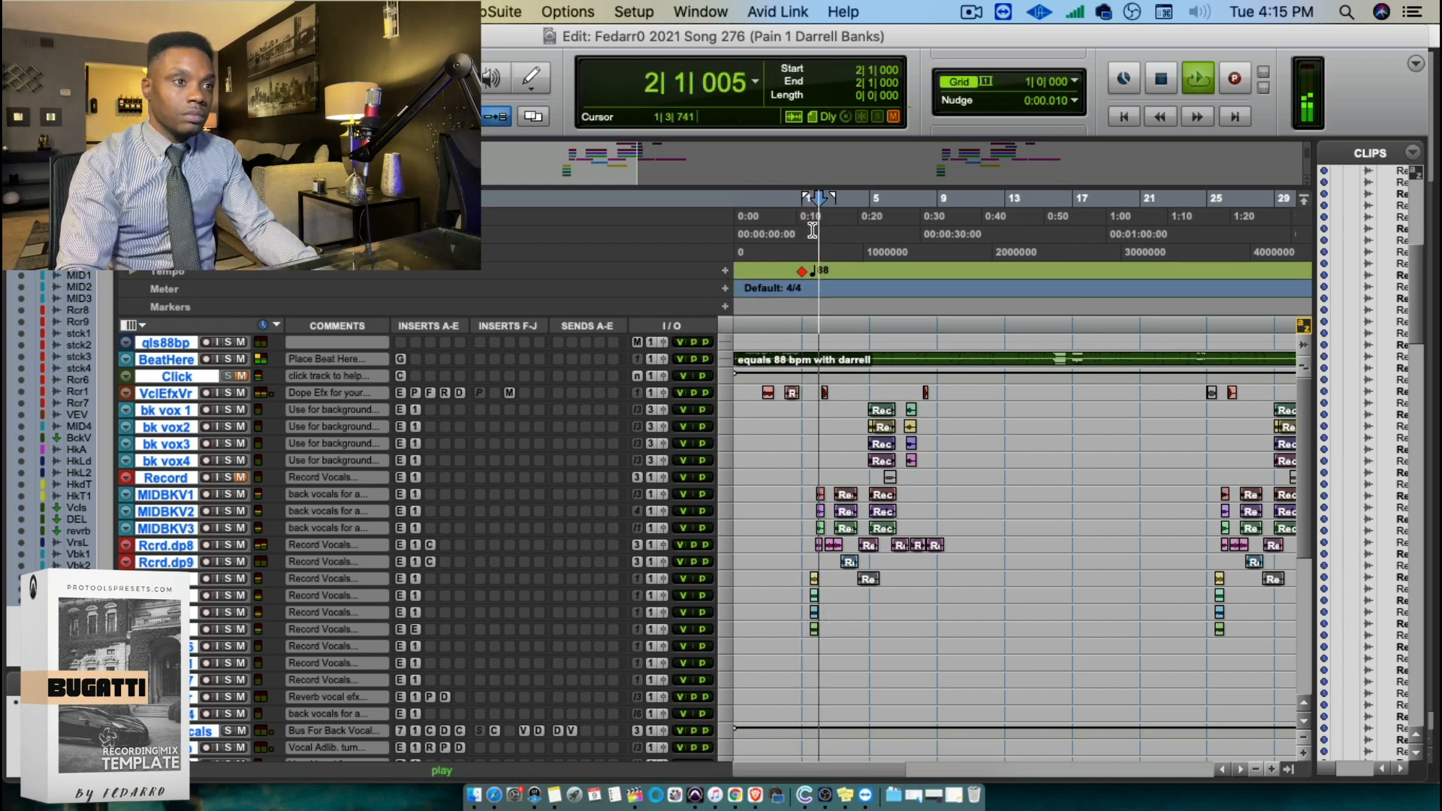
pyautogui.click(804, 239)
pyautogui.press('t')
pyautogui.press('t')
pyautogui.press('t')
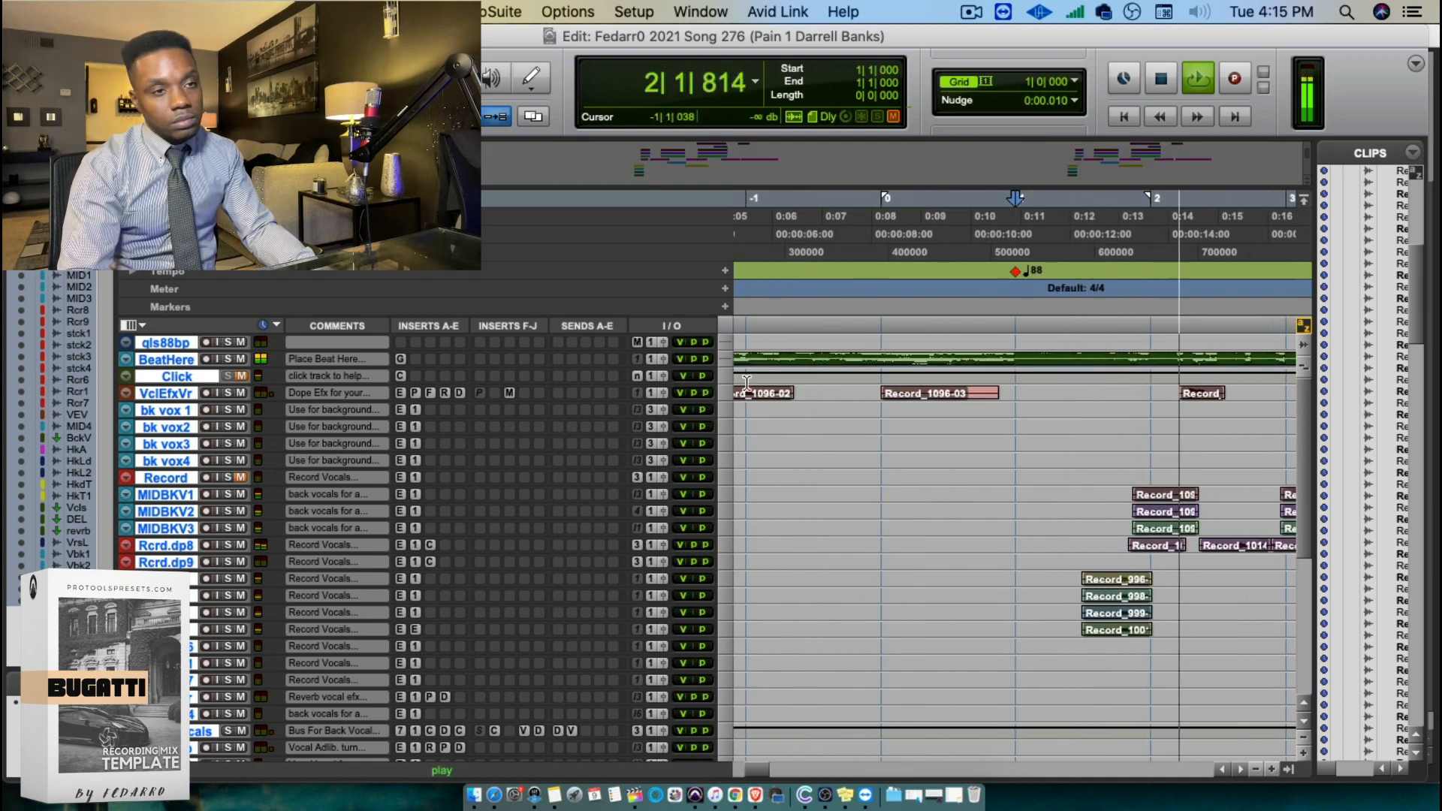
# In the mixer, raise stack2 to +3.1 dB and stack3 to +3.6 dB during playback
pyautogui.press('space')
pyautogui.press('super+equal')
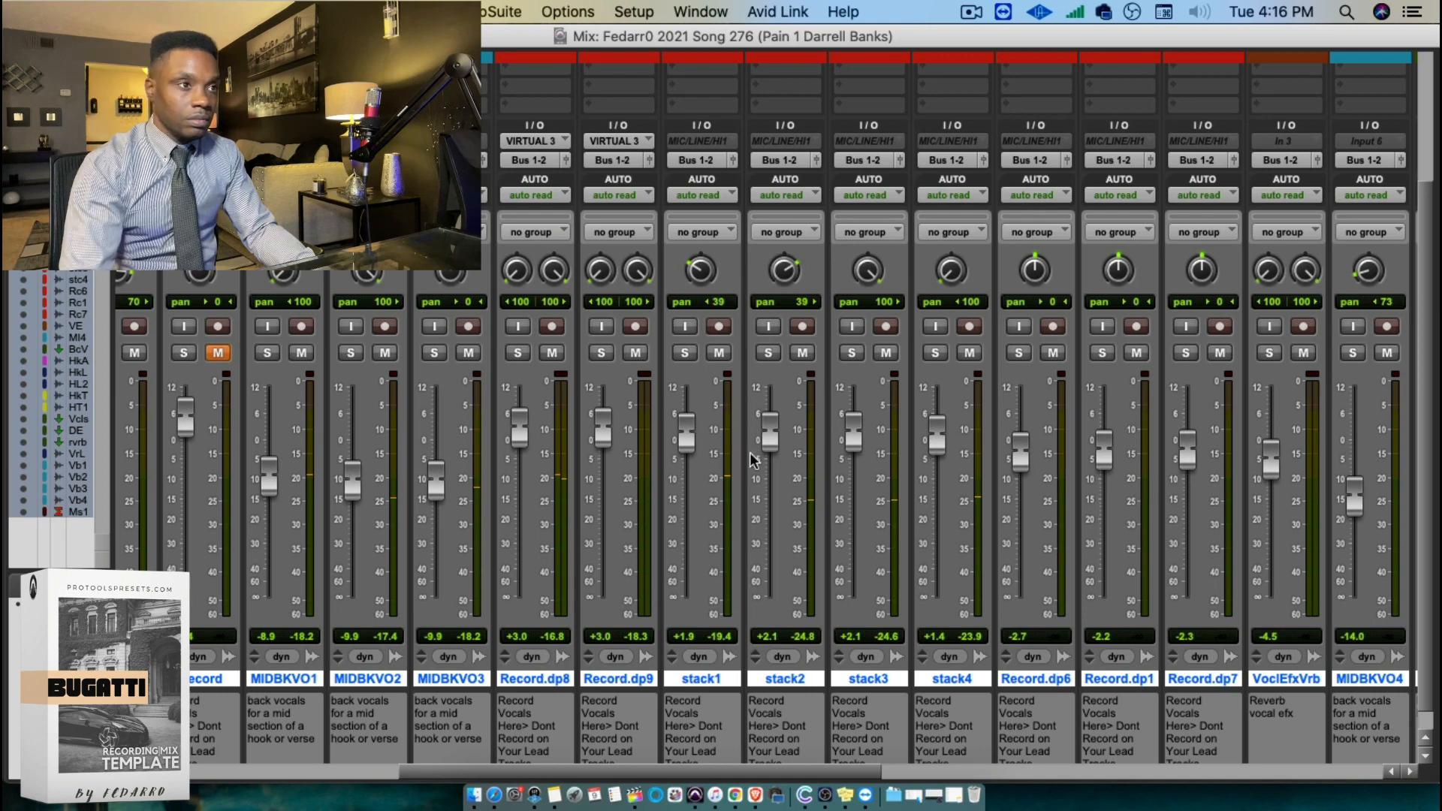
pyautogui.press('space')
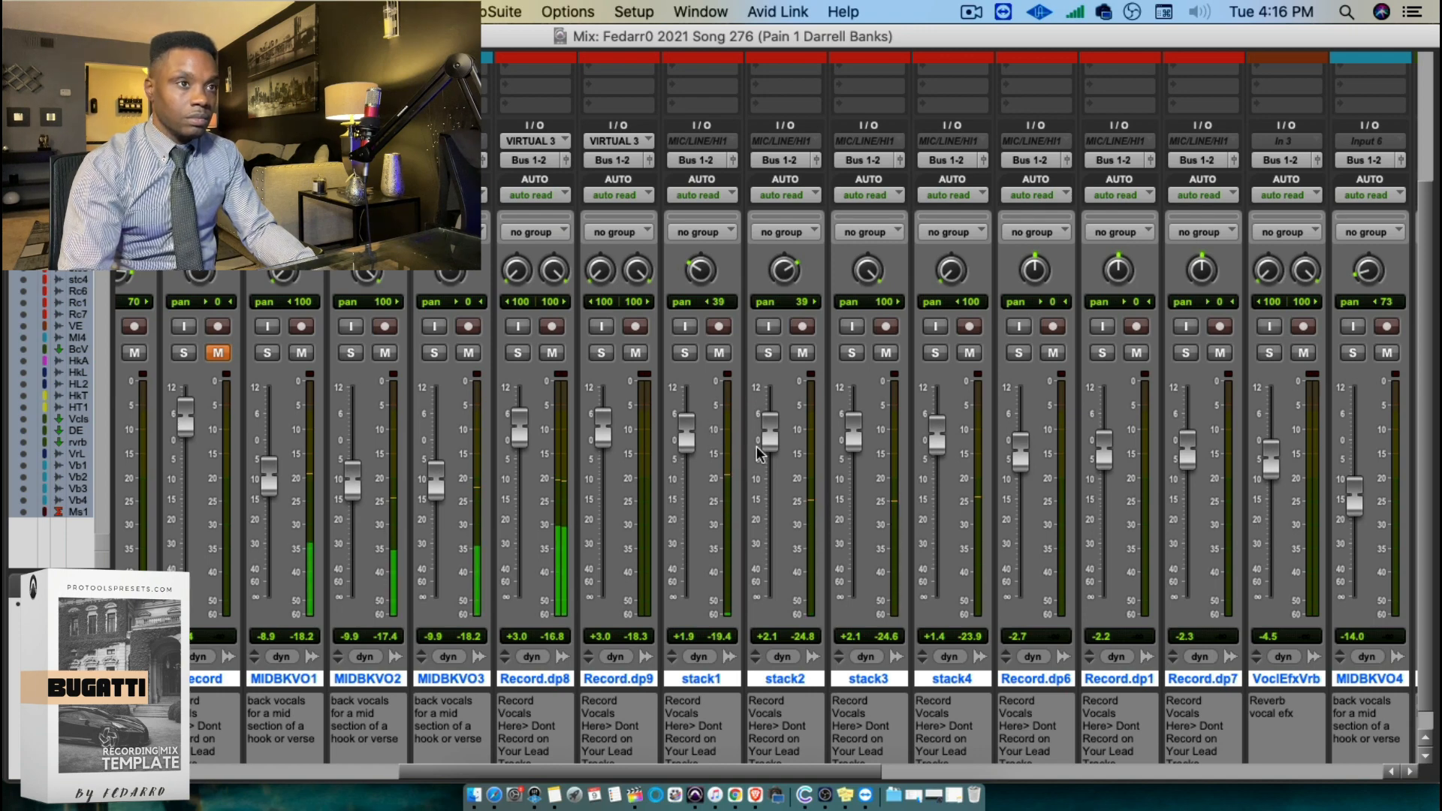
pyautogui.moveTo(760, 449); pyautogui.dragTo(761, 443)
pyautogui.moveTo(855, 435); pyautogui.dragTo(856, 428)
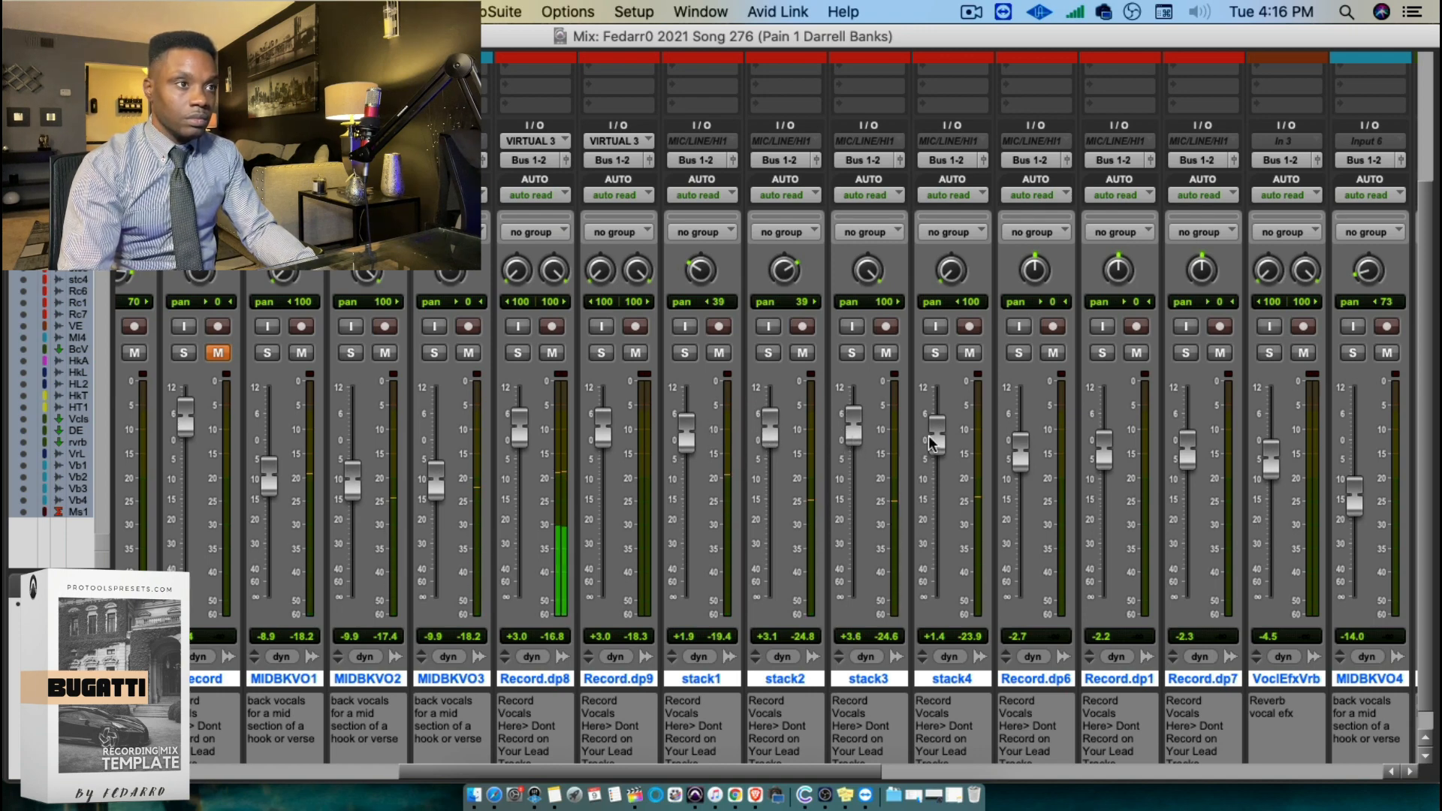
# In the mixer, open the Verb Aux send fader on the main vocal bus during playback and return to the edit window
pyautogui.scroll(5, 642, 580)
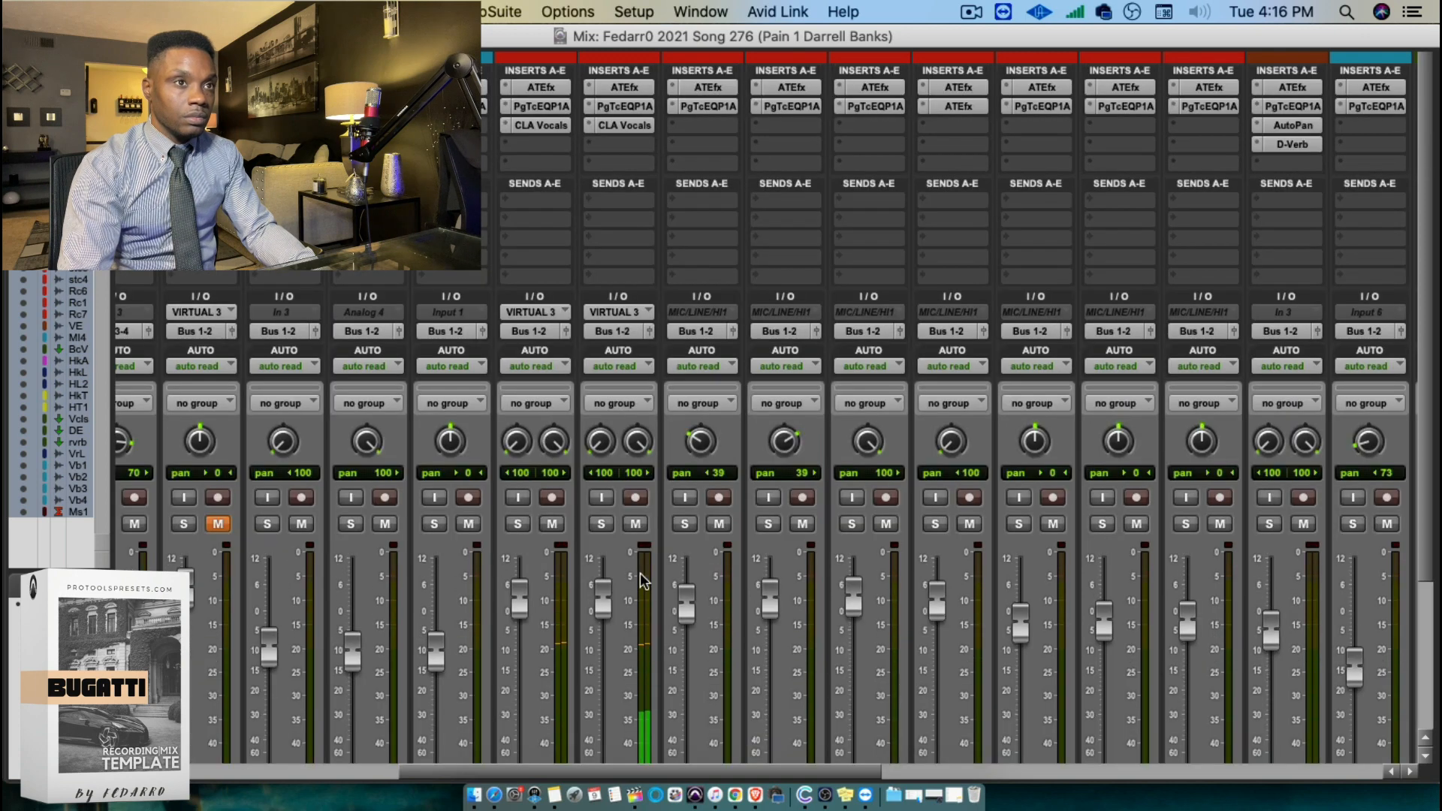
pyautogui.hscroll(10, 893, 353)
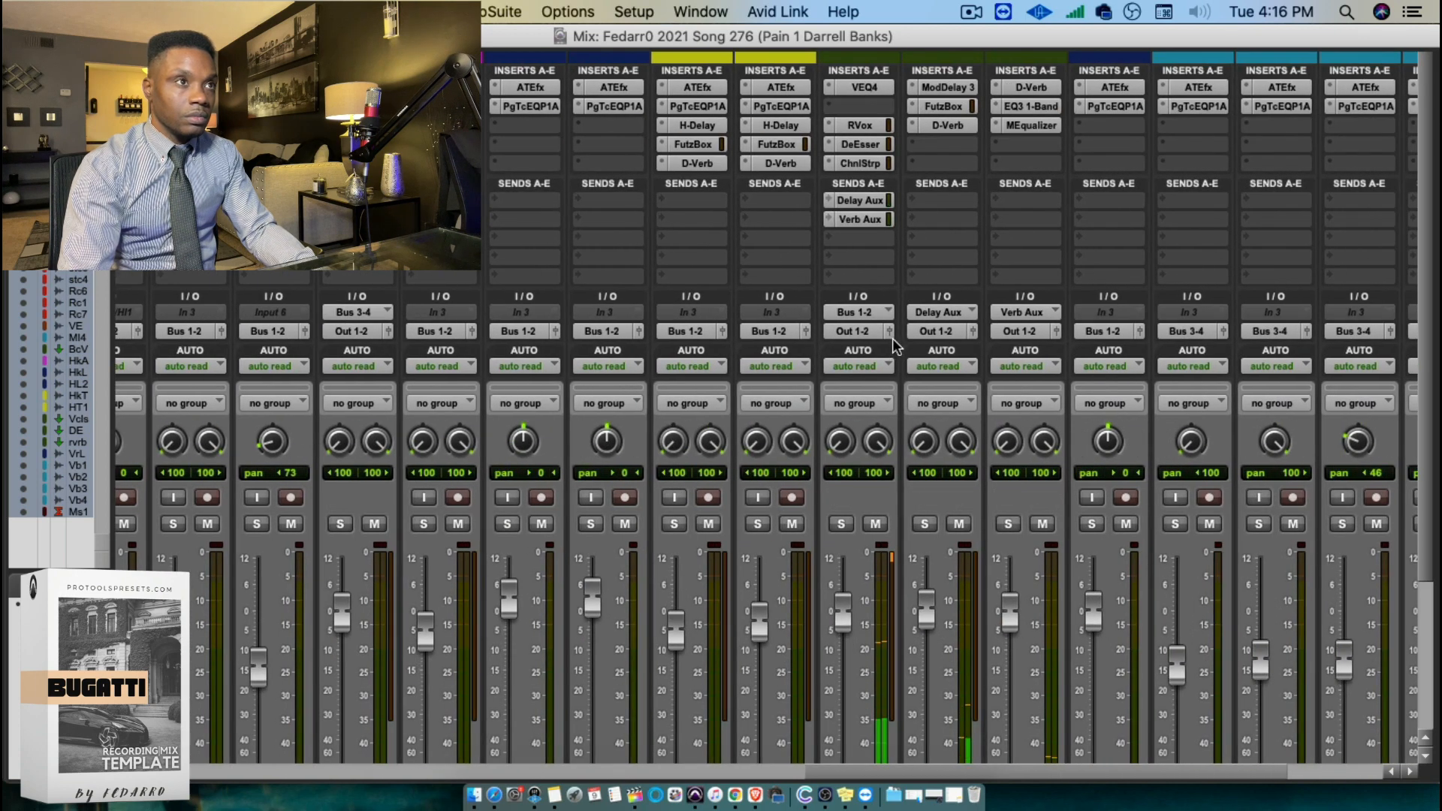
pyautogui.click(865, 218)
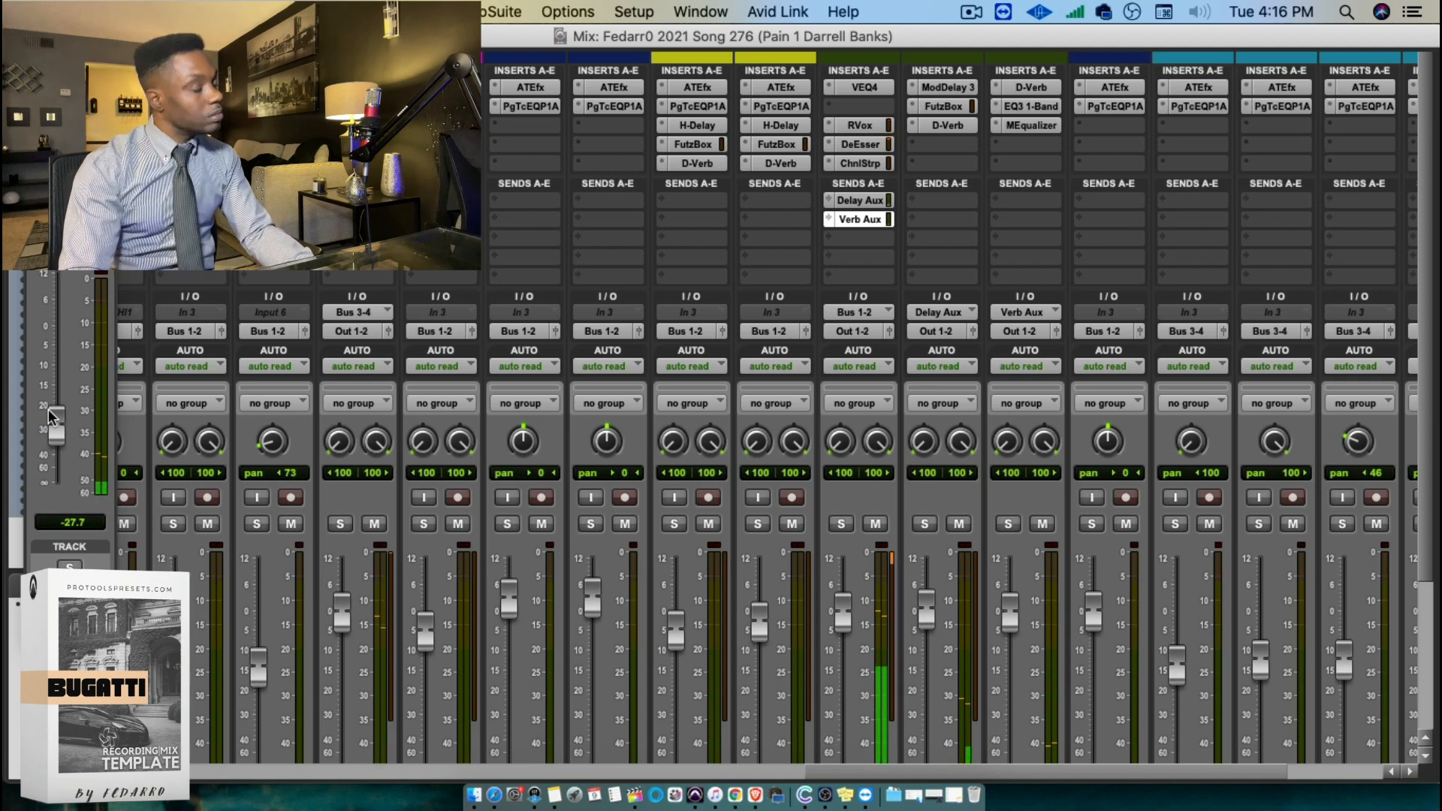
pyautogui.press('super+equal')
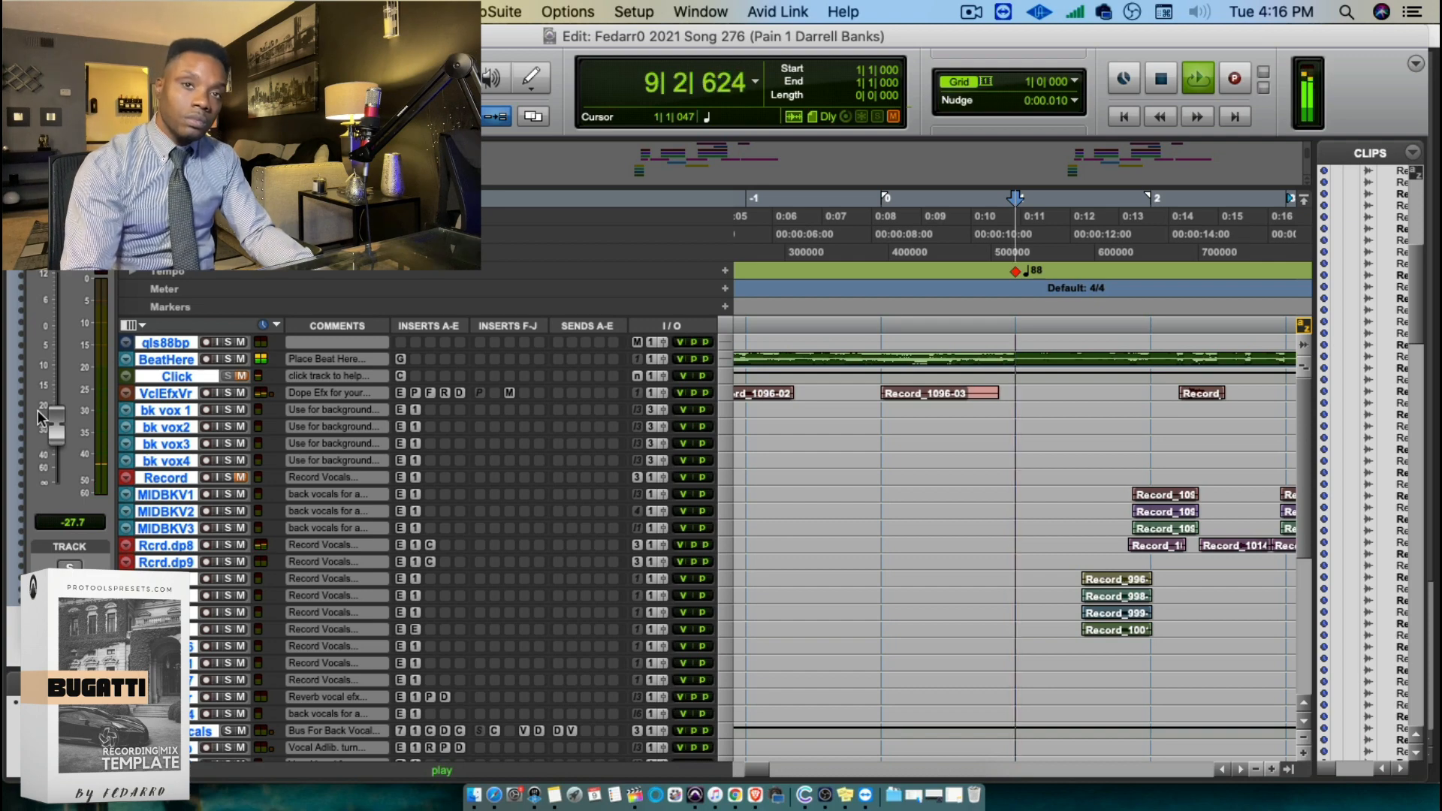
# Replay the hook from 1|1|000 and enlarge the main vocal bus track so its inserts and sends can be reached
pyautogui.press('r')
pyautogui.press('r')
pyautogui.press('space')
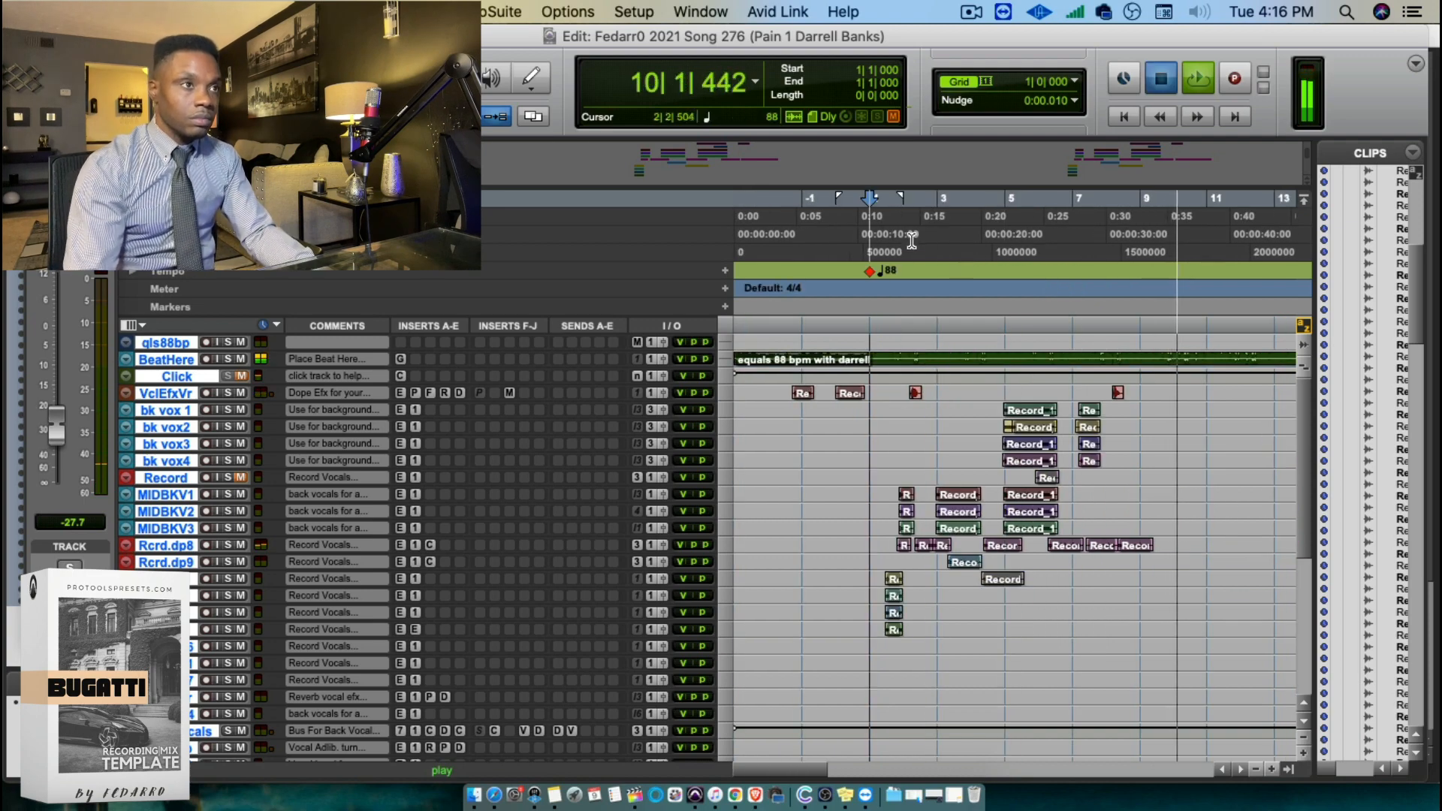
pyautogui.press('space')
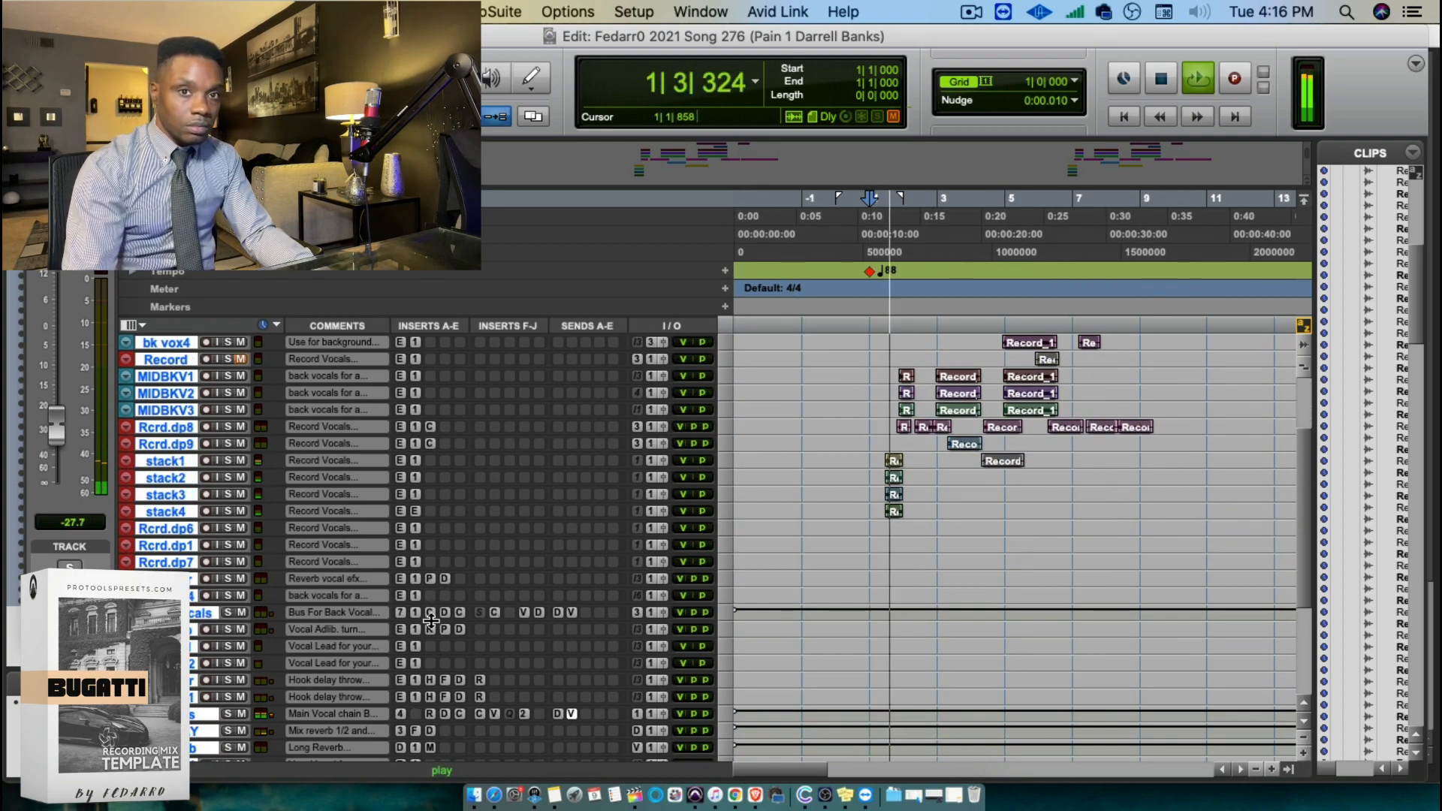
pyautogui.scroll(-5, 434, 614)
pyautogui.moveTo(438, 638); pyautogui.dragTo(481, 725)
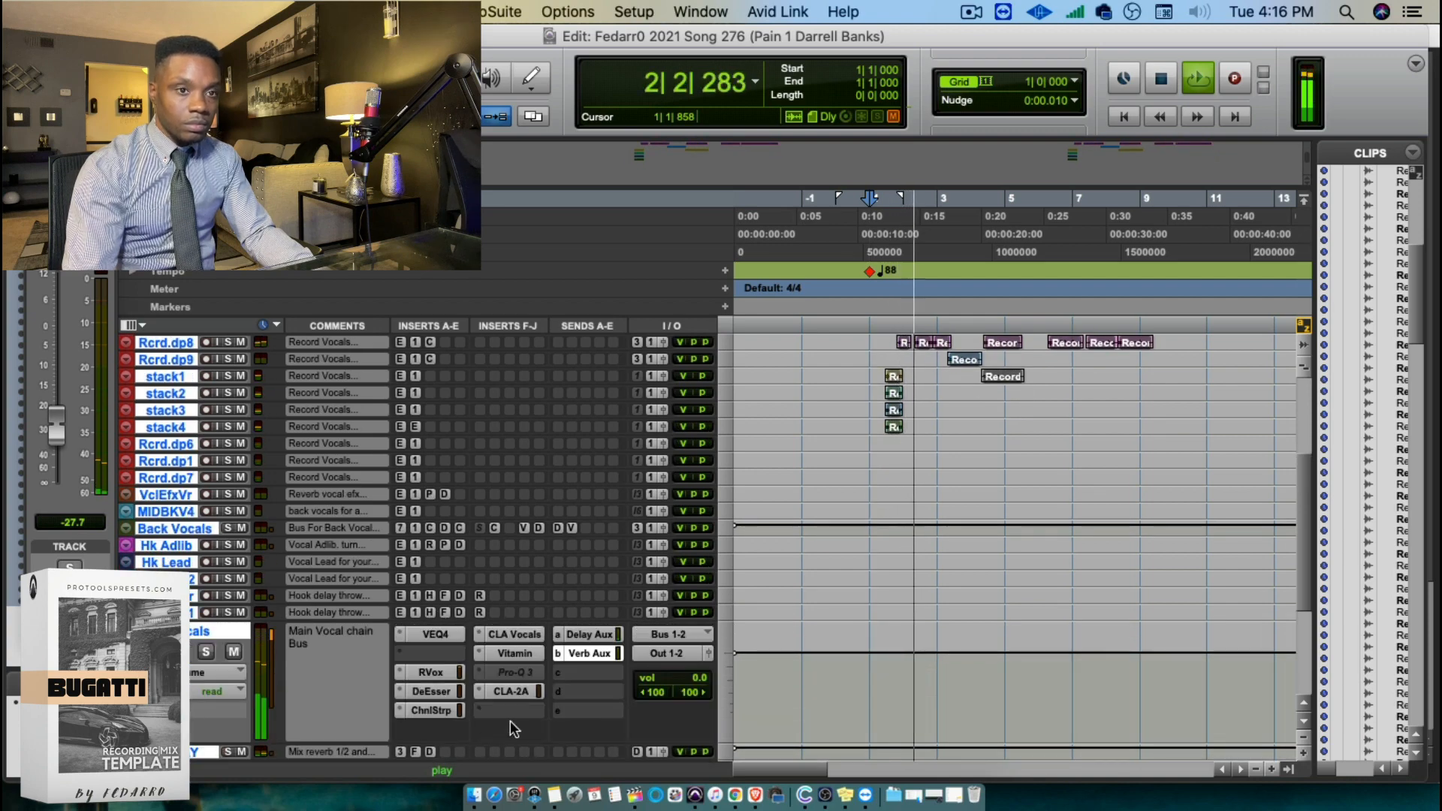
# Check VEQ4 on the main vocal bus and set the HiMid band of Vitamin to 11.8
pyautogui.click(524, 655)
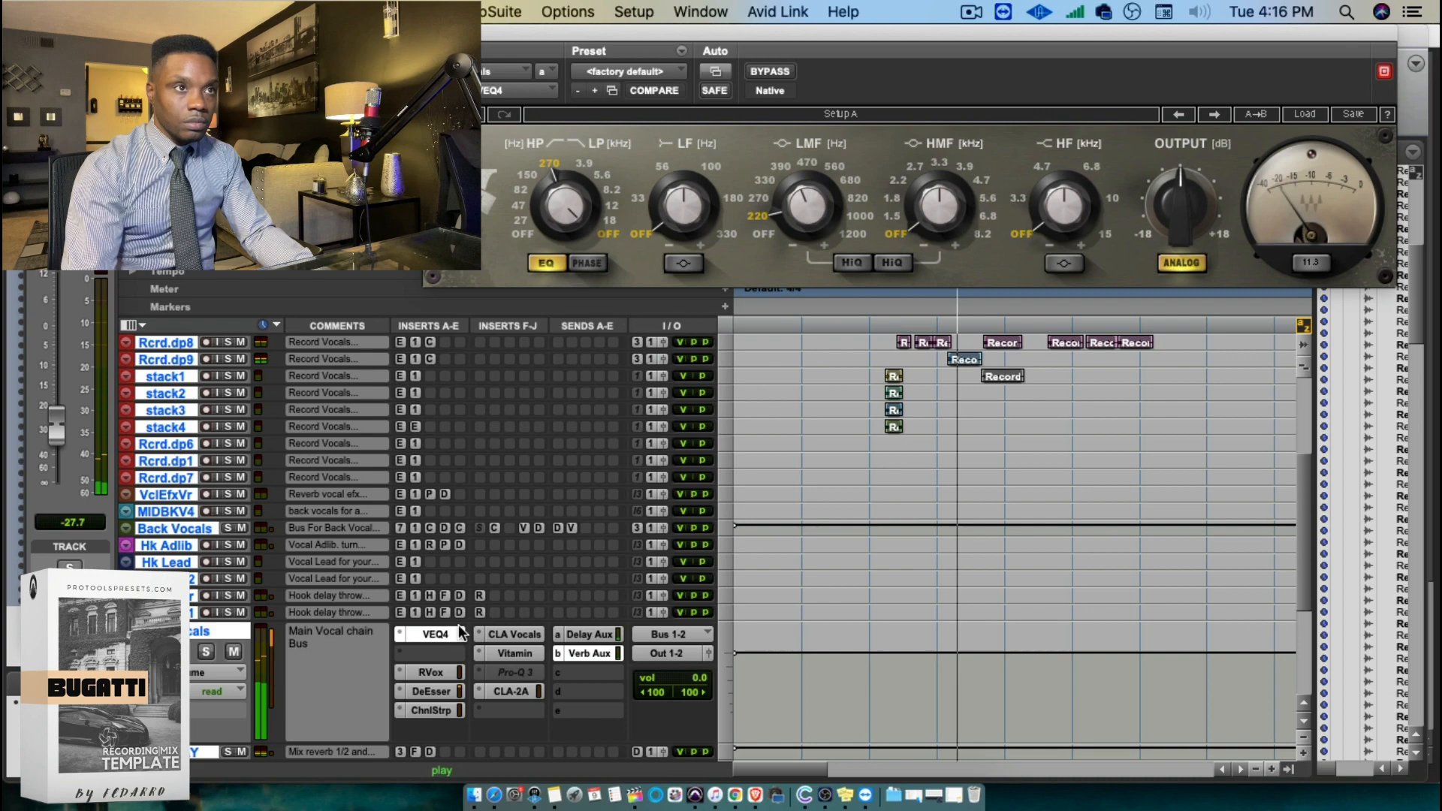
pyautogui.click(435, 634)
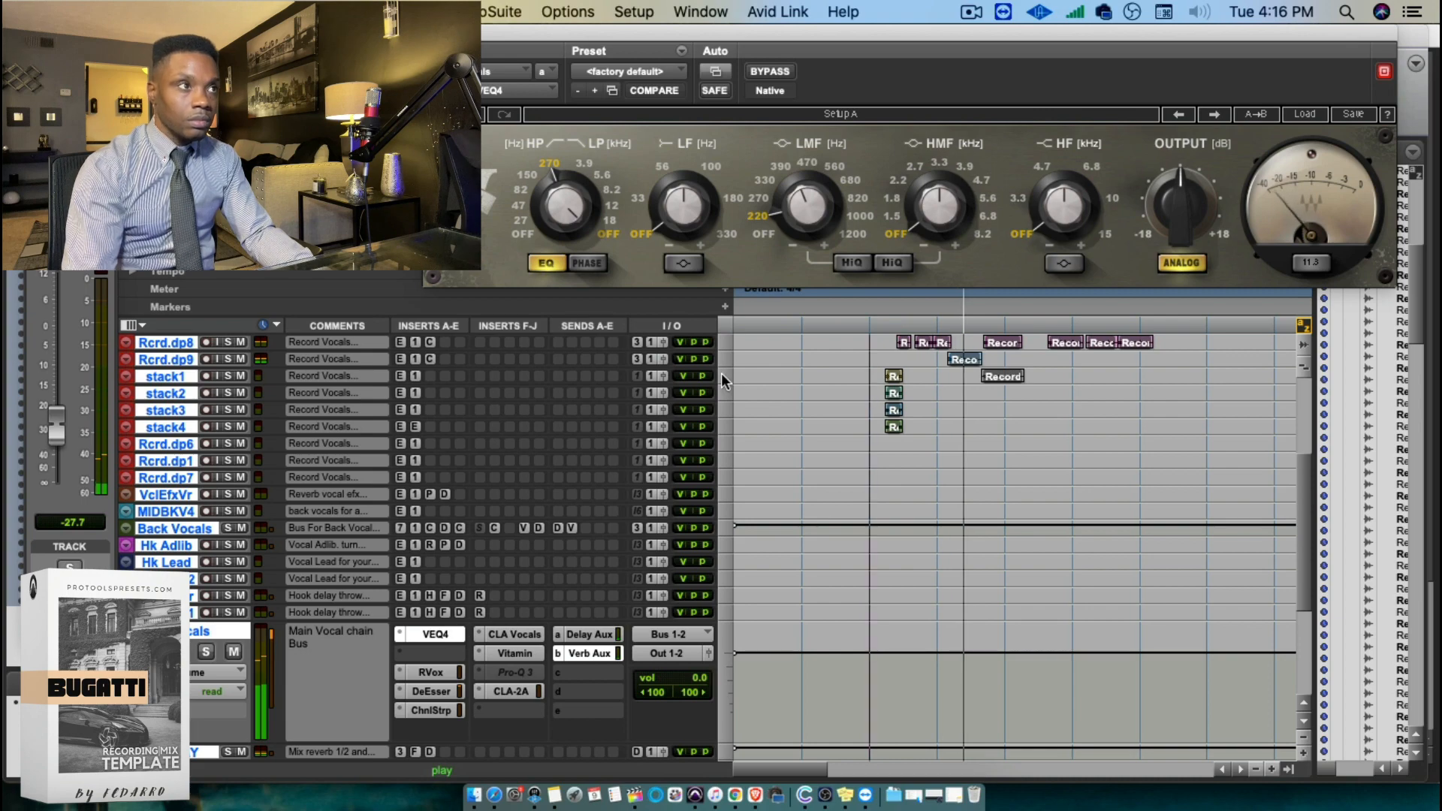
pyautogui.click(511, 650)
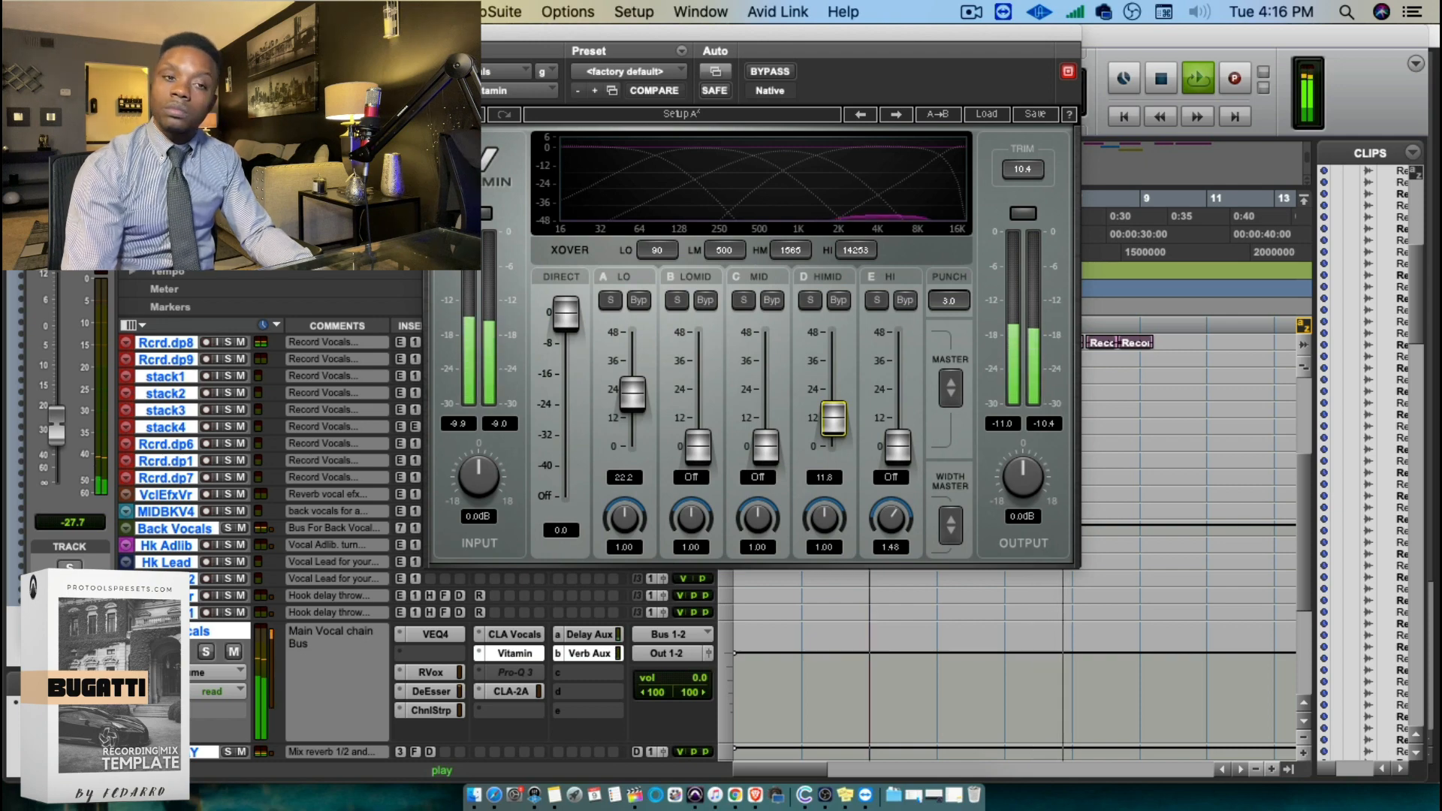
# Lower the DeEsser threshold on the main vocal bus to about -53 and close the plug-in
pyautogui.click(430, 691)
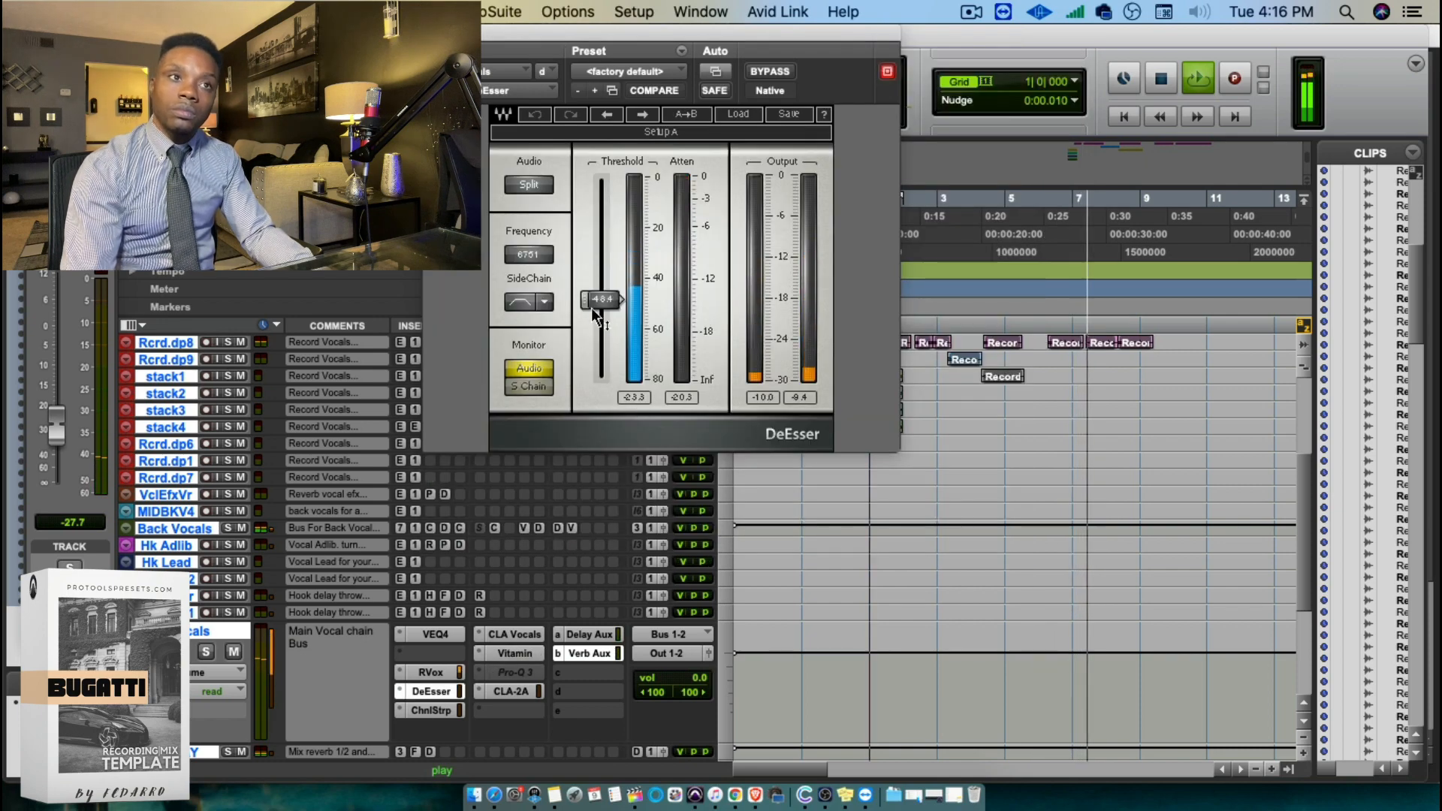
pyautogui.moveTo(600, 299)
pyautogui.mouseDown()
pyautogui.moveTo(601, 324)
pyautogui.moveTo(601, 310)
pyautogui.mouseUp()
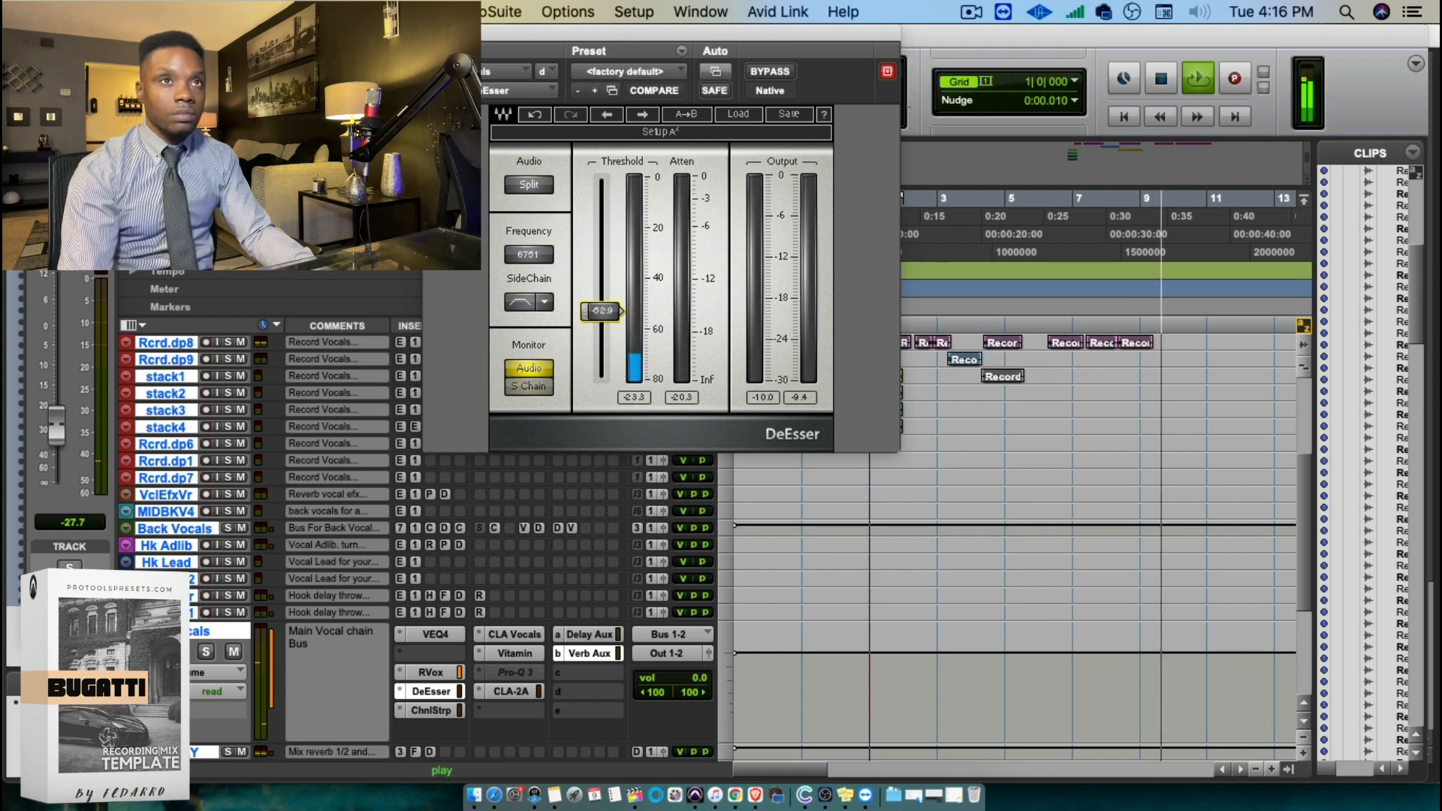
pyautogui.click(433, 34)
pyautogui.scroll(10, 893, 529)
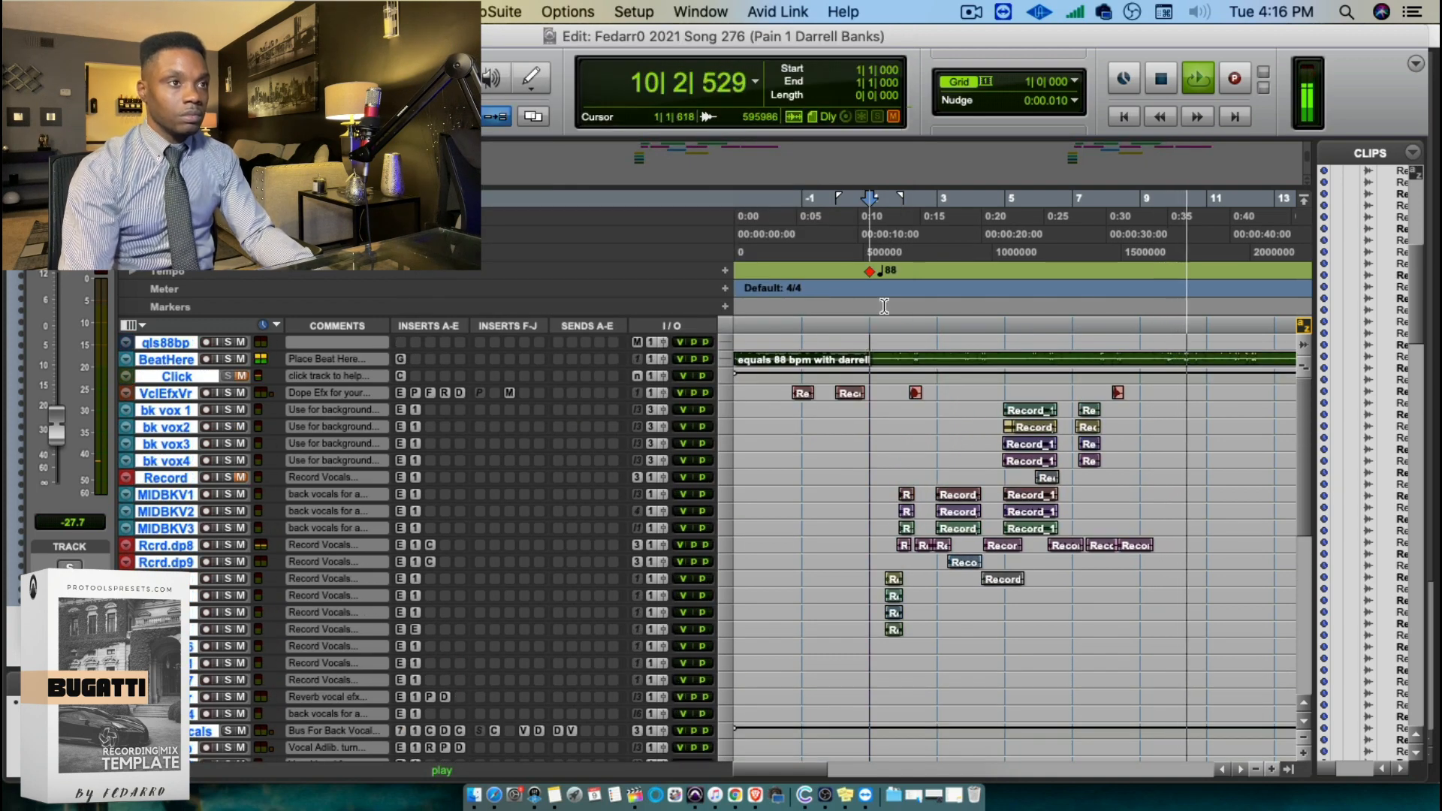
# Replay the hook from the start, enlarge the Beat Here track, and examine its GEQ Modern equalizer curve
pyautogui.press('space')
pyautogui.press('space')
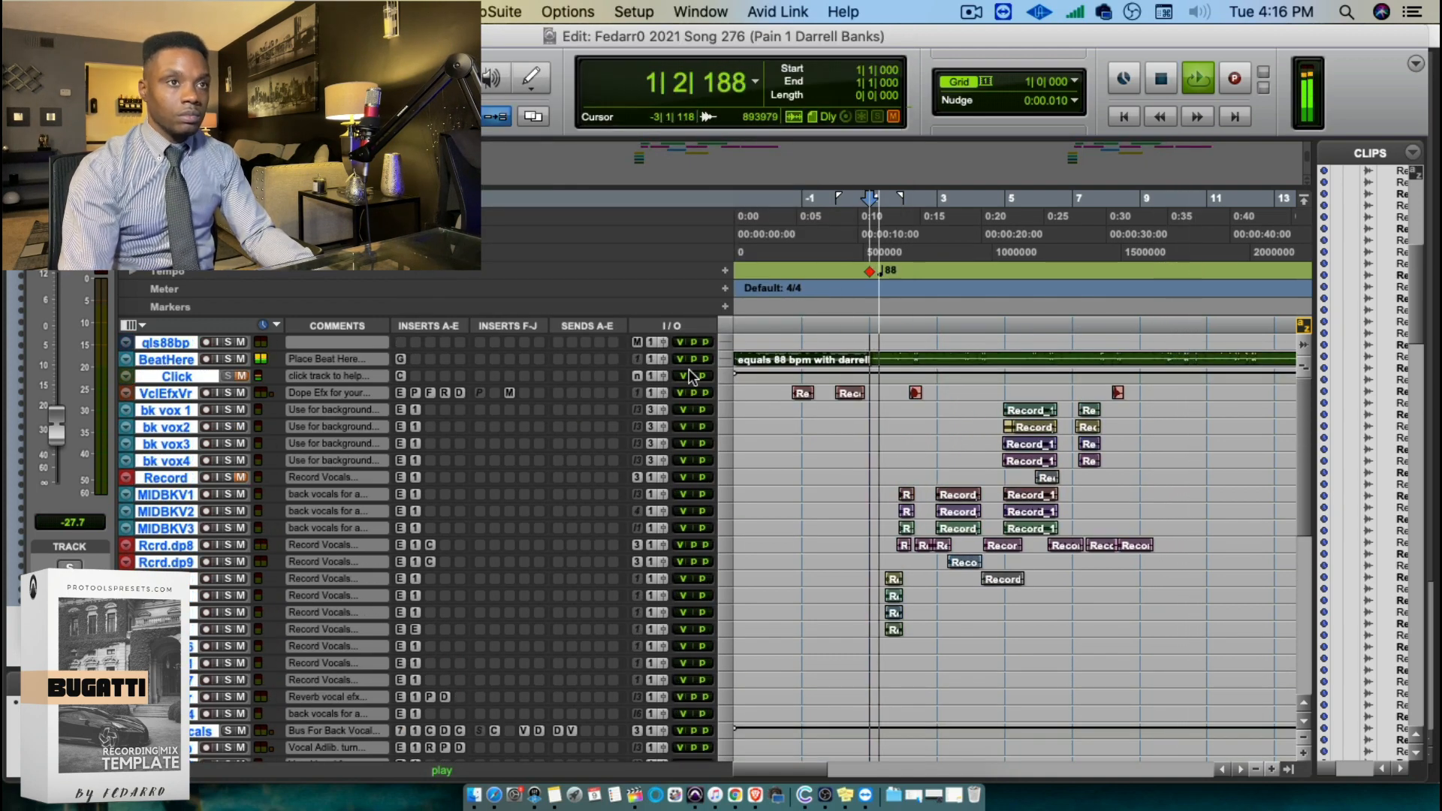
pyautogui.moveTo(688, 367); pyautogui.dragTo(668, 461)
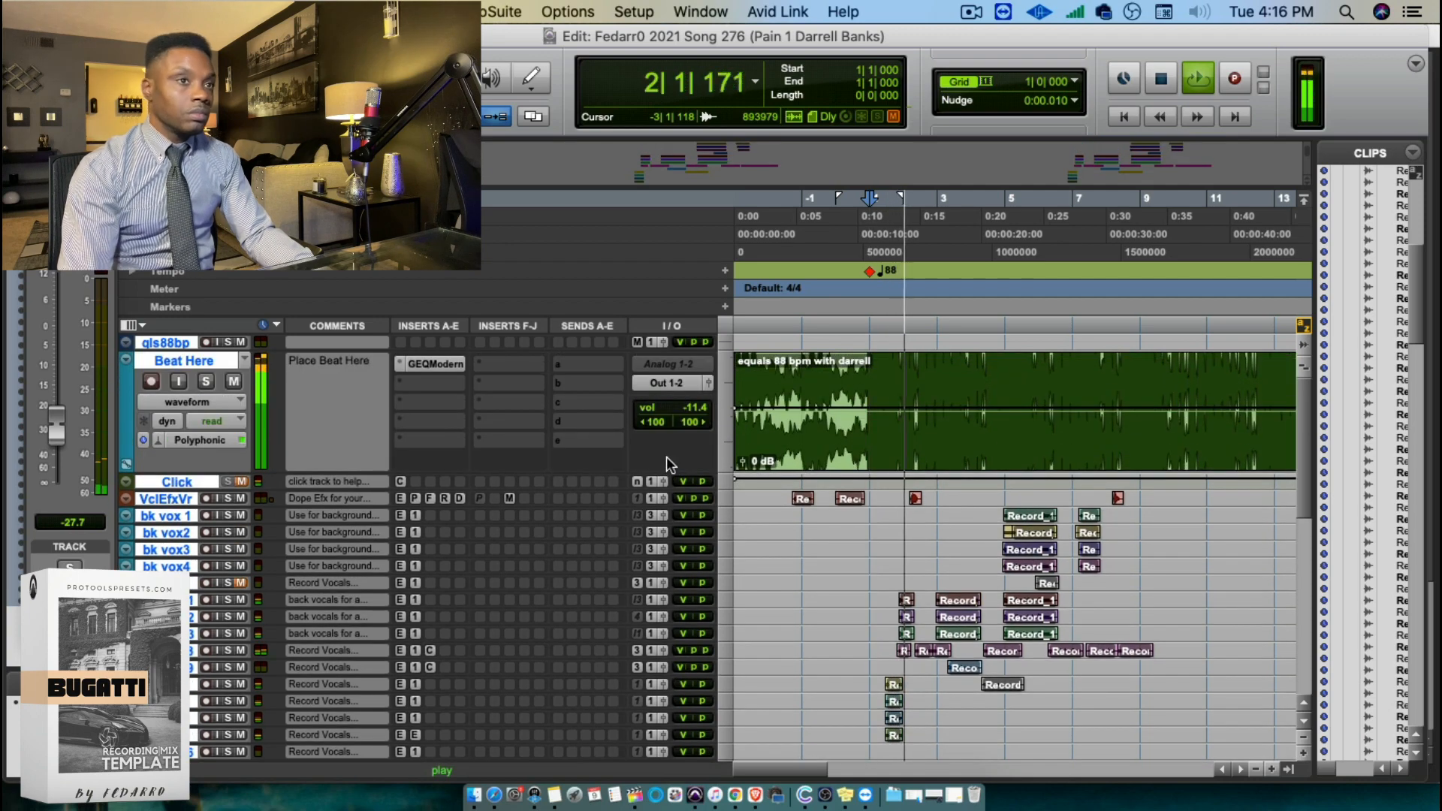
pyautogui.click(435, 364)
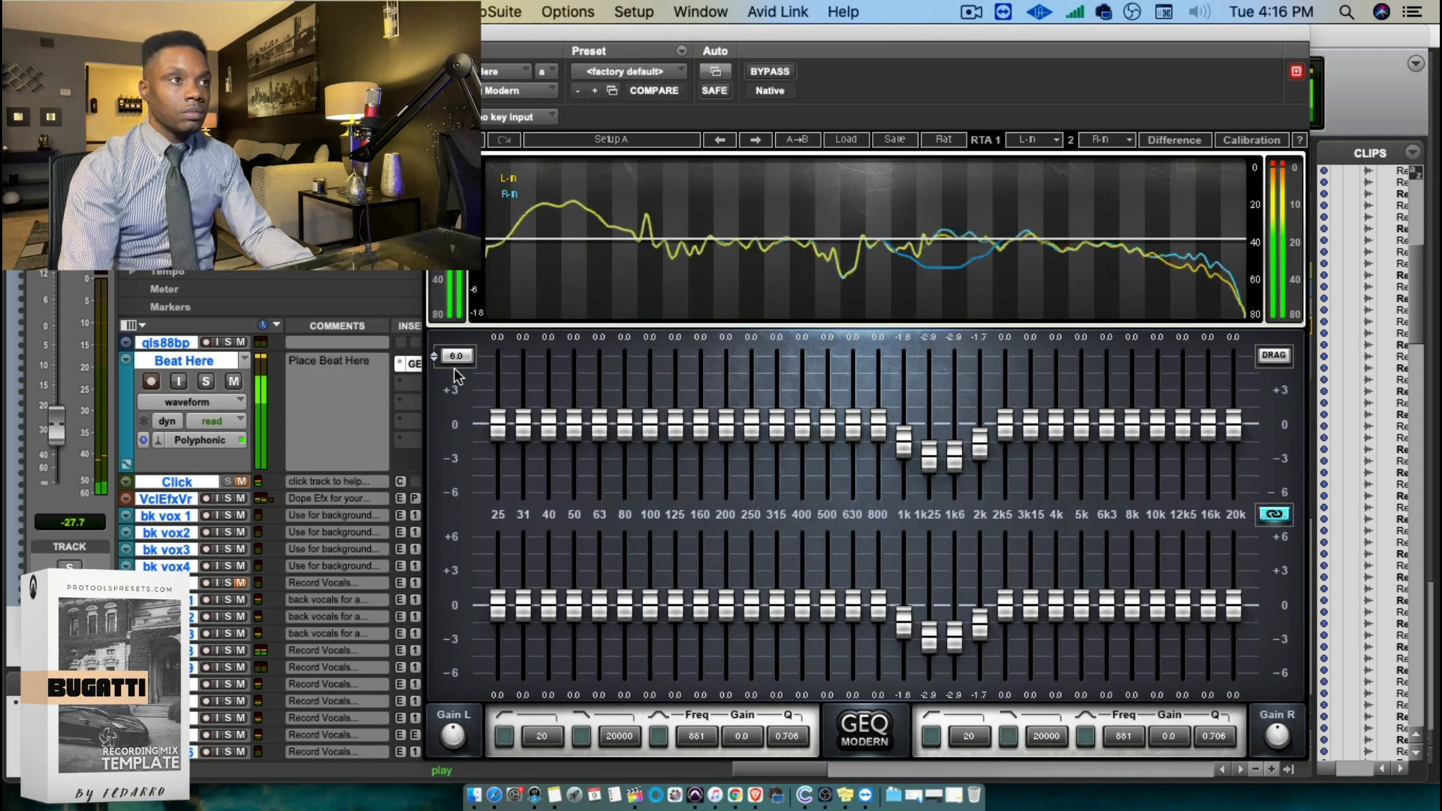
pyautogui.press('super+w')
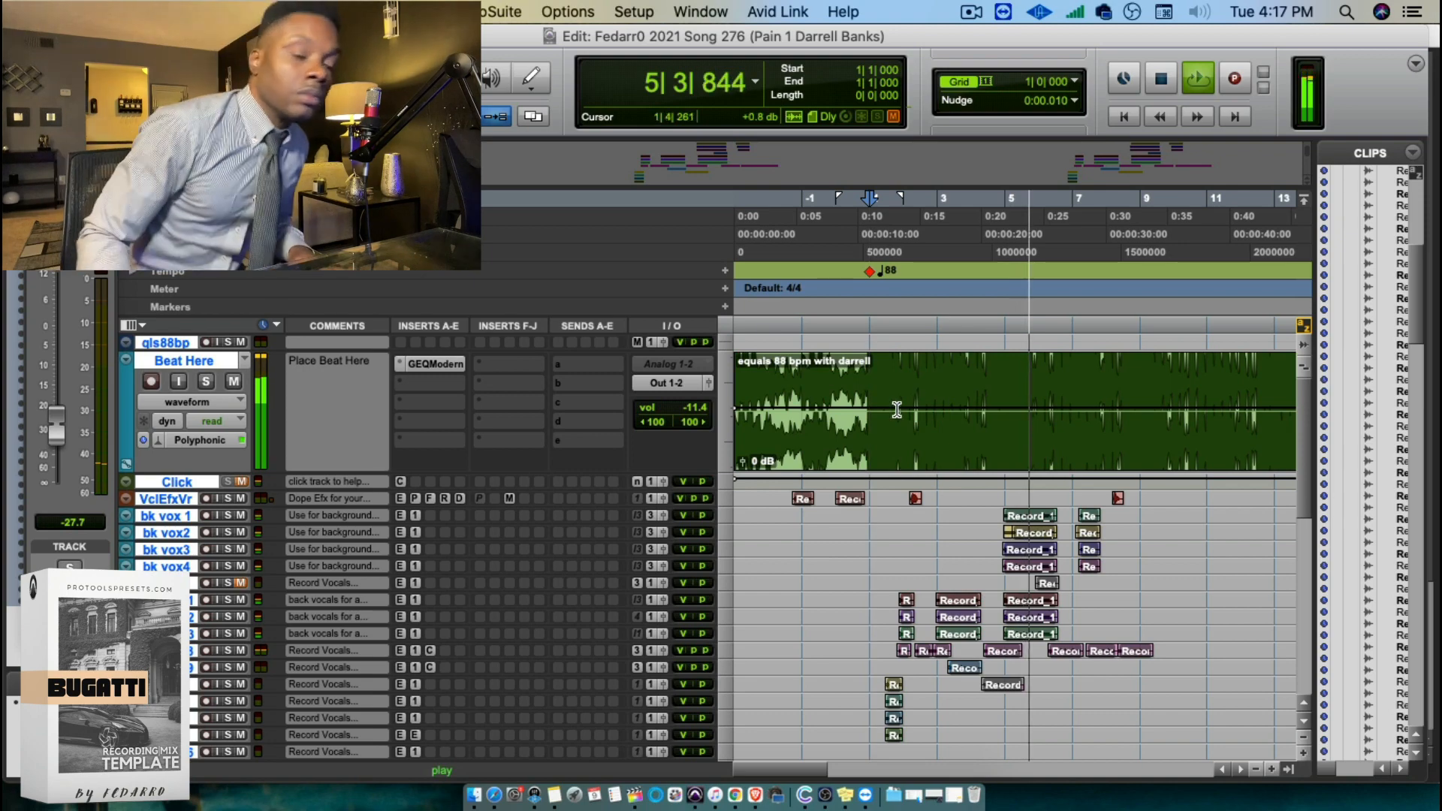
# Select all unused audio except whole files in the clips list and clear those clips from the session
pyautogui.press('r')
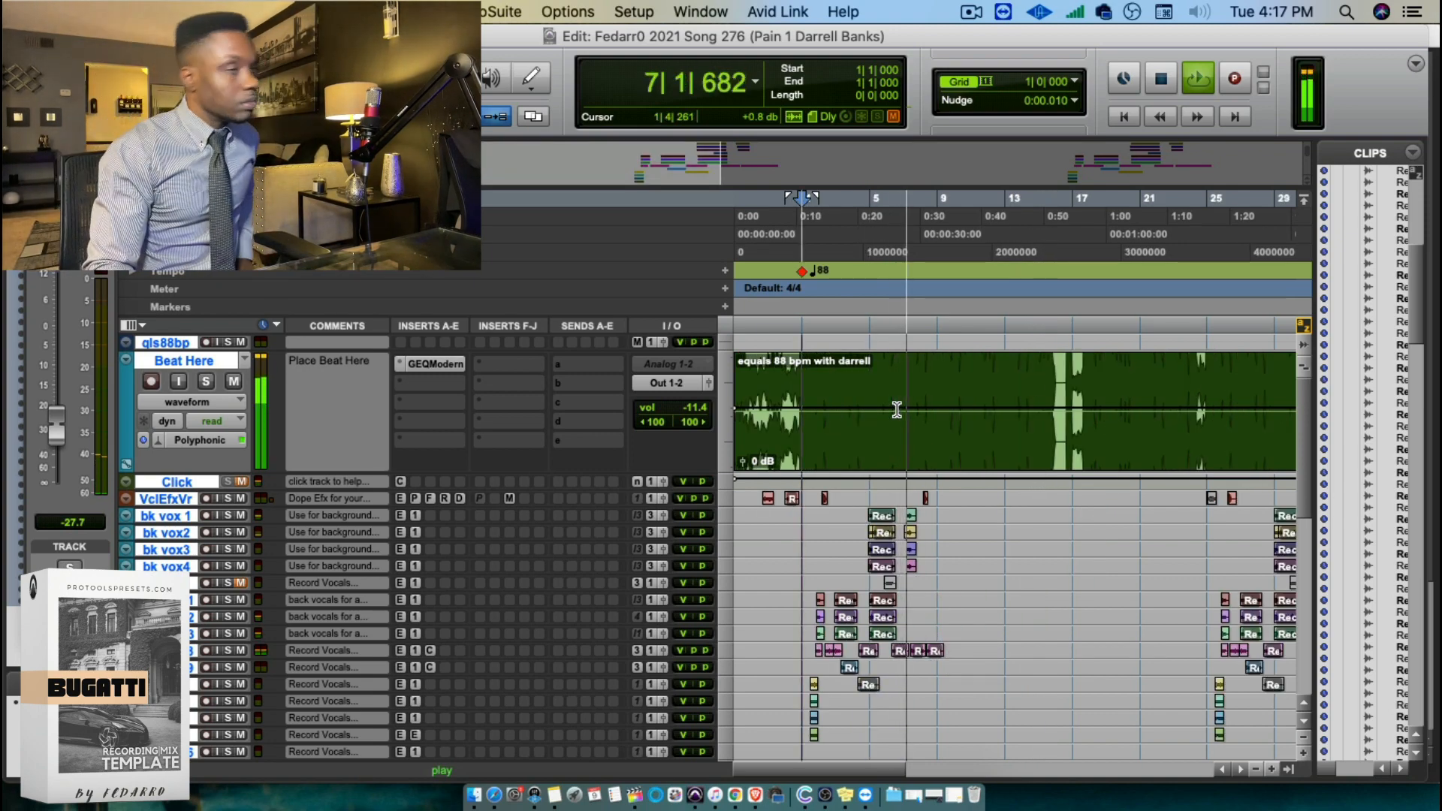
pyautogui.press('r')
pyautogui.press('r')
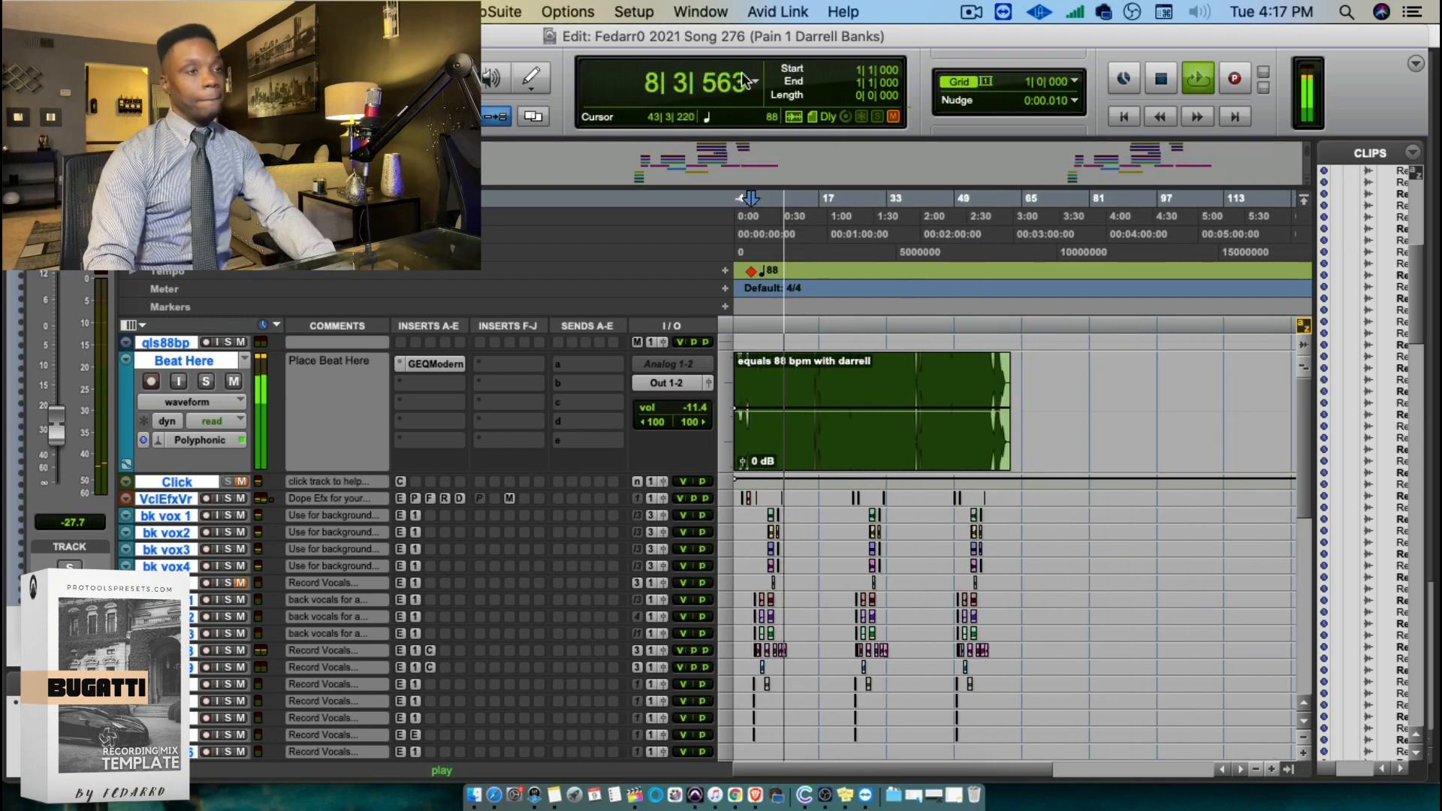
pyautogui.doubleClick(796, 392)
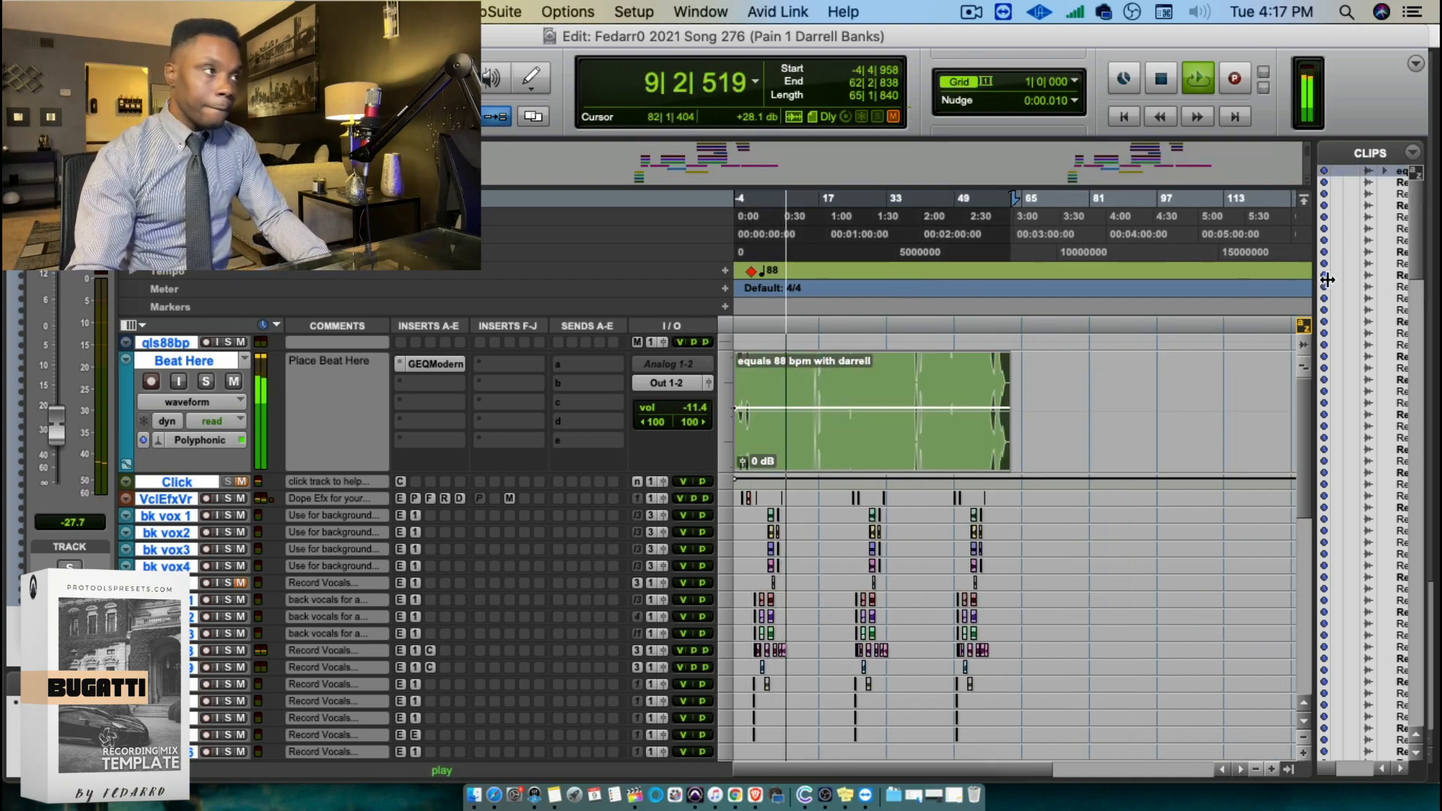
pyautogui.click(1412, 152)
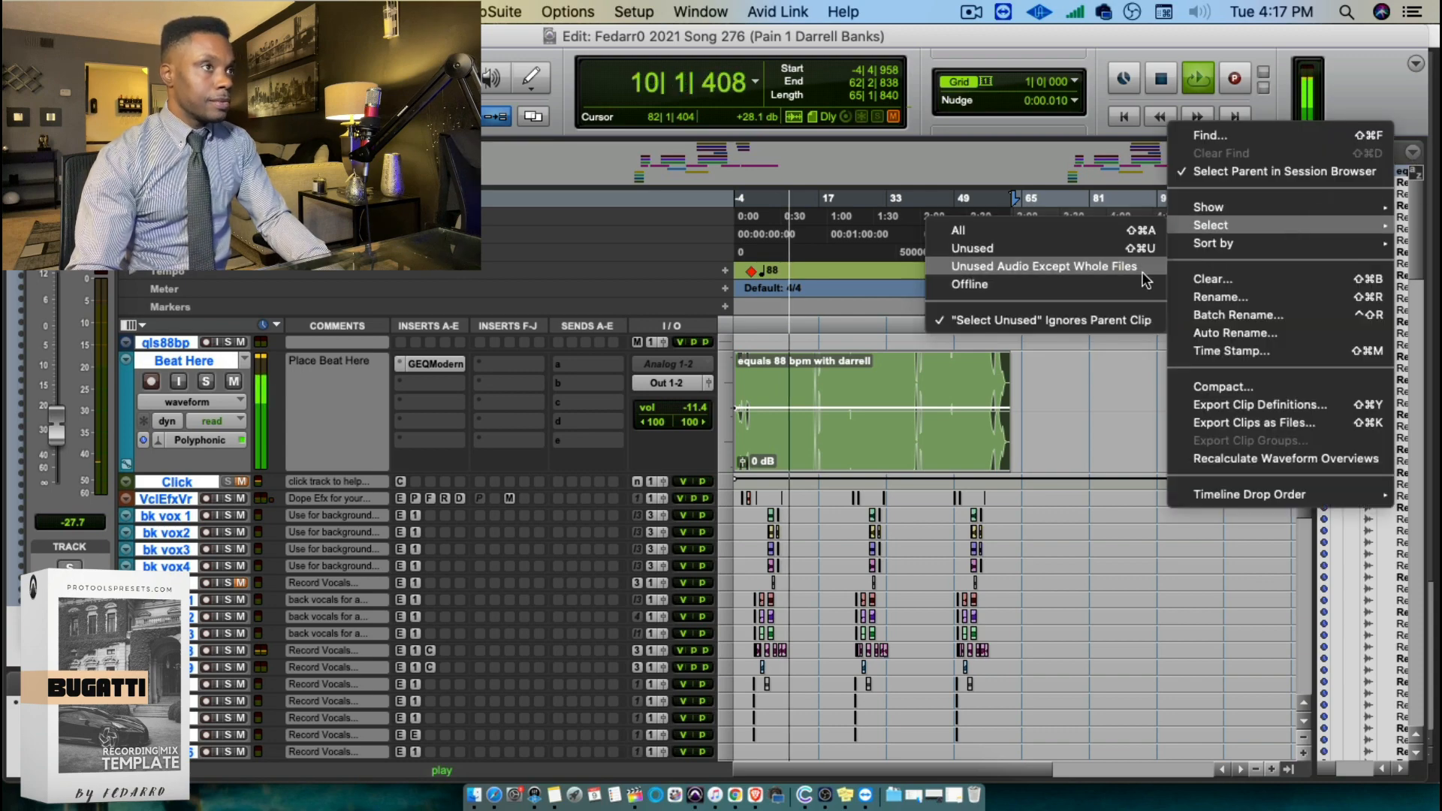
pyautogui.click(1141, 264)
pyautogui.click(1413, 153)
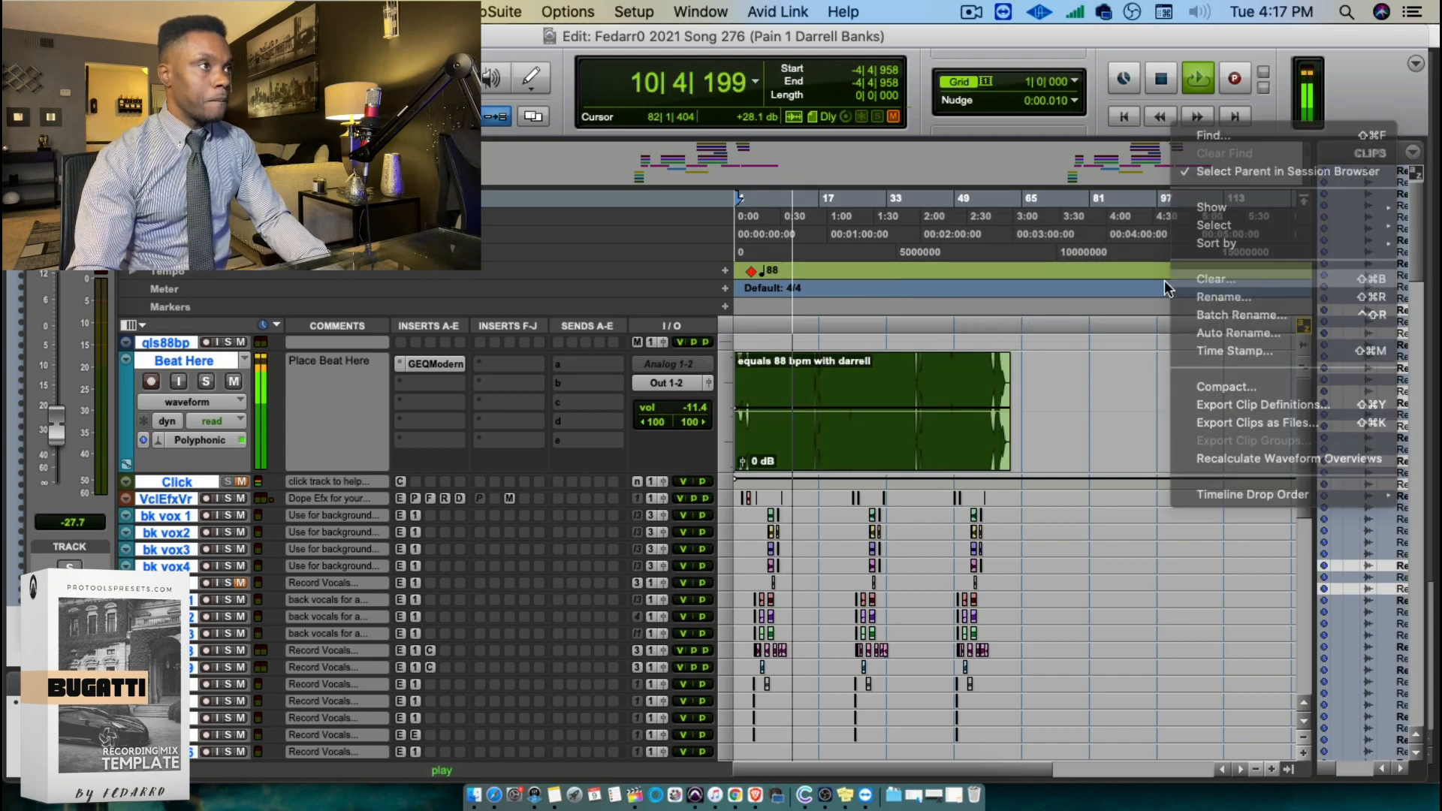
pyautogui.click(1182, 275)
pyautogui.click(708, 367)
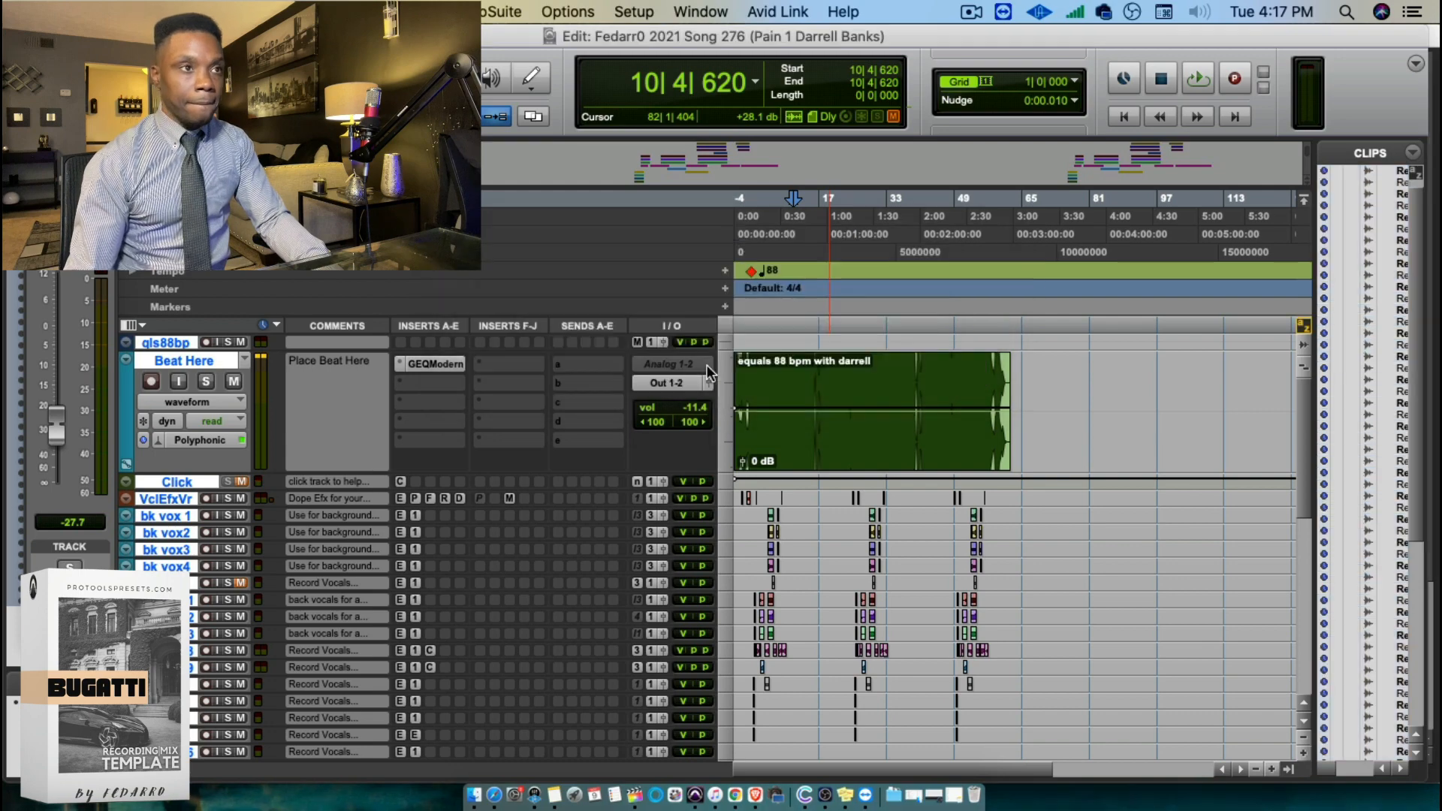
pyautogui.press('s')
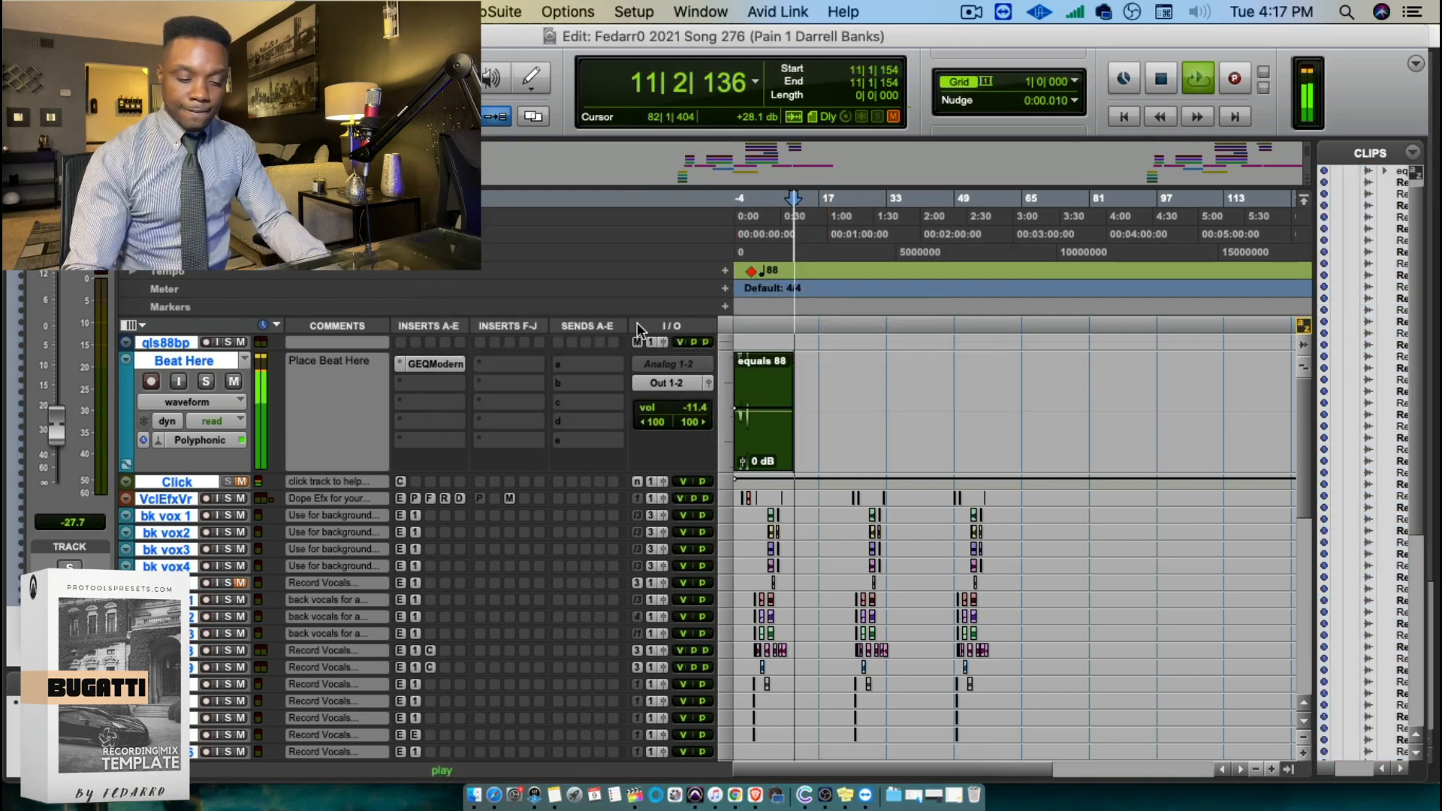
pyautogui.press('space')
pyautogui.press('t')
pyautogui.press('t')
pyautogui.press('t')
pyautogui.press('super+z')
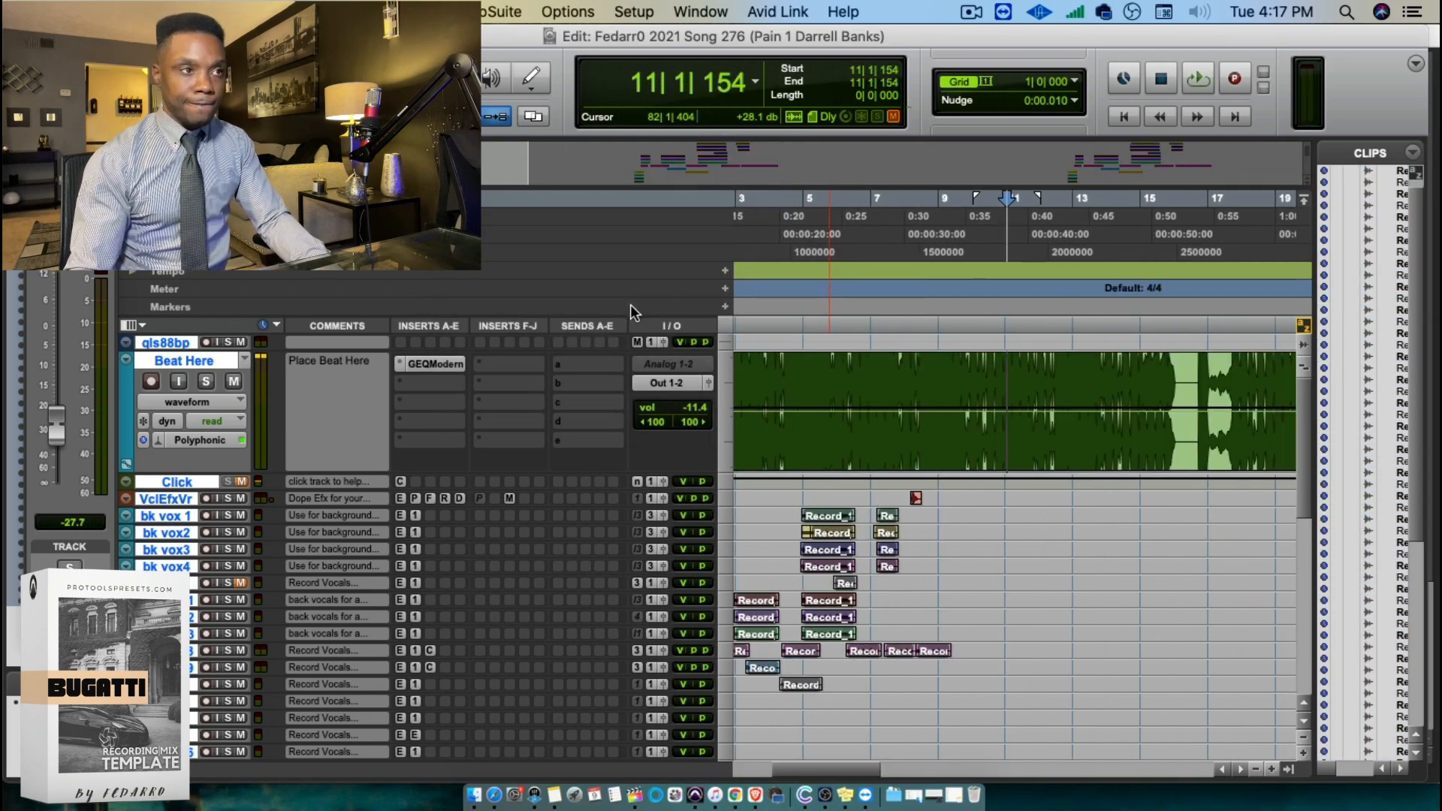
pyautogui.press('r')
pyautogui.press('r')
pyautogui.press('r')
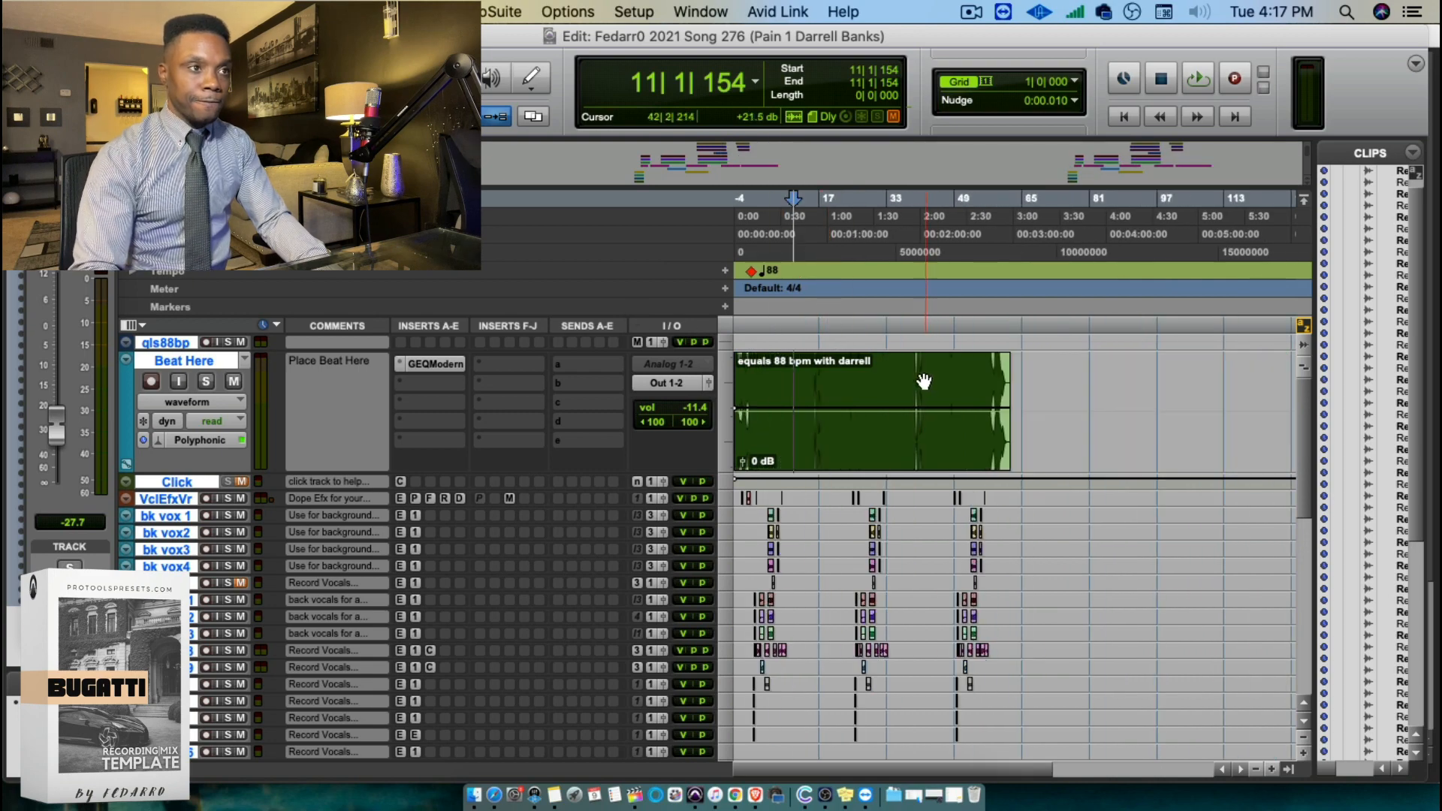
pyautogui.click(157, 12)
pyautogui.moveTo(201, 11)
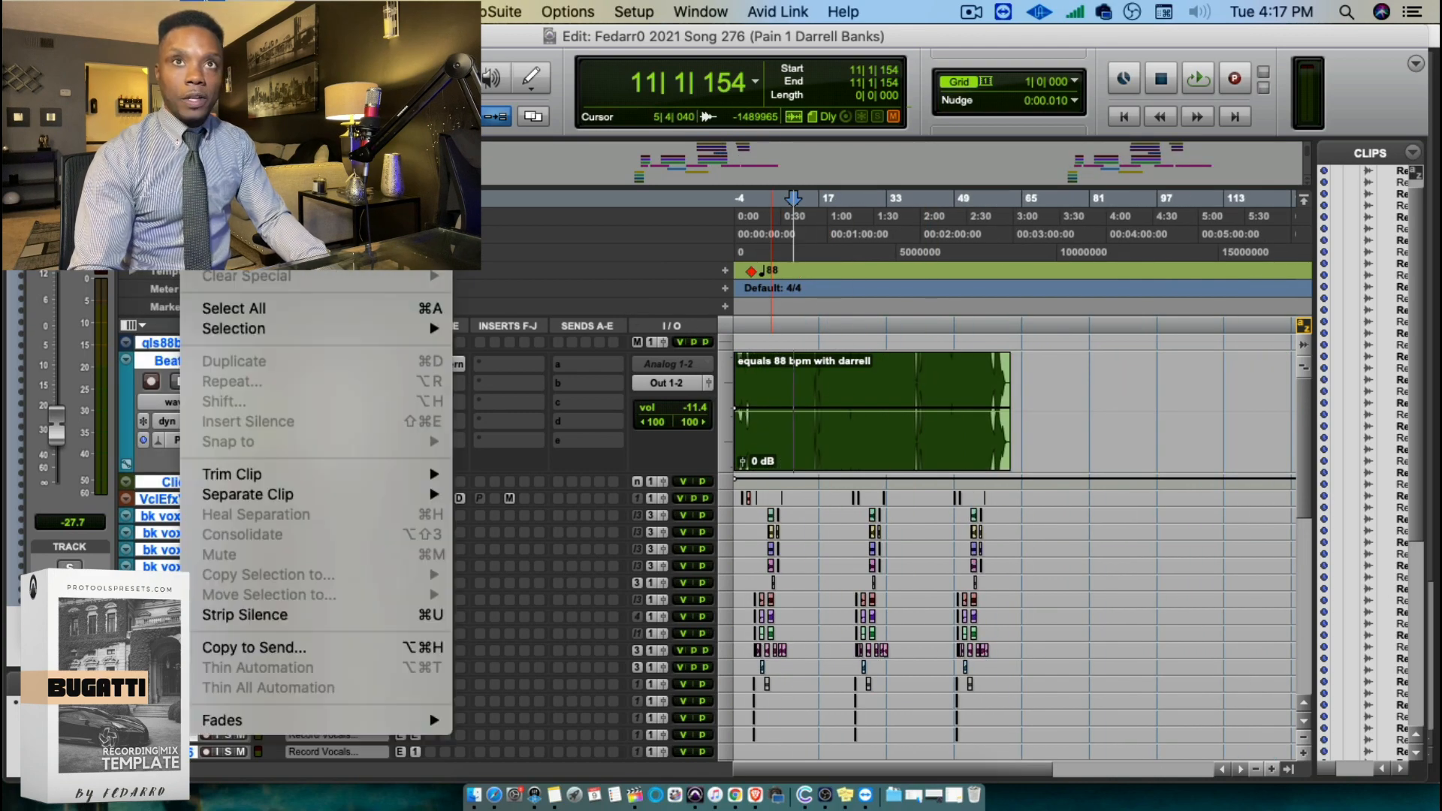
pyautogui.moveTo(251, 11)
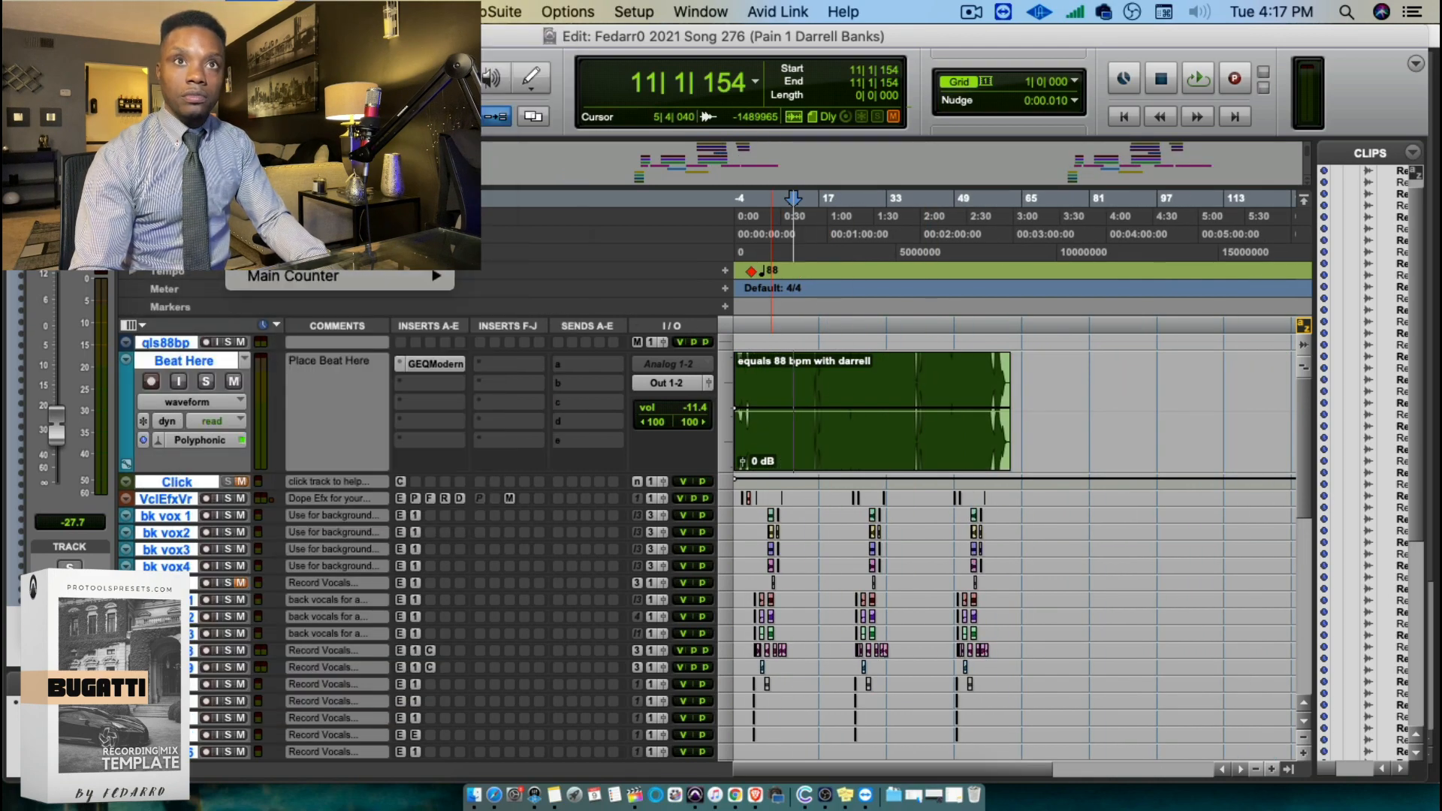
pyautogui.moveTo(300, 150)
pyautogui.click(528, 380)
# Set up a bounce to disk over the full beat clip, naming the file "Weekends Only (Hook By" followed by the artist's name
pyautogui.click(871, 392)
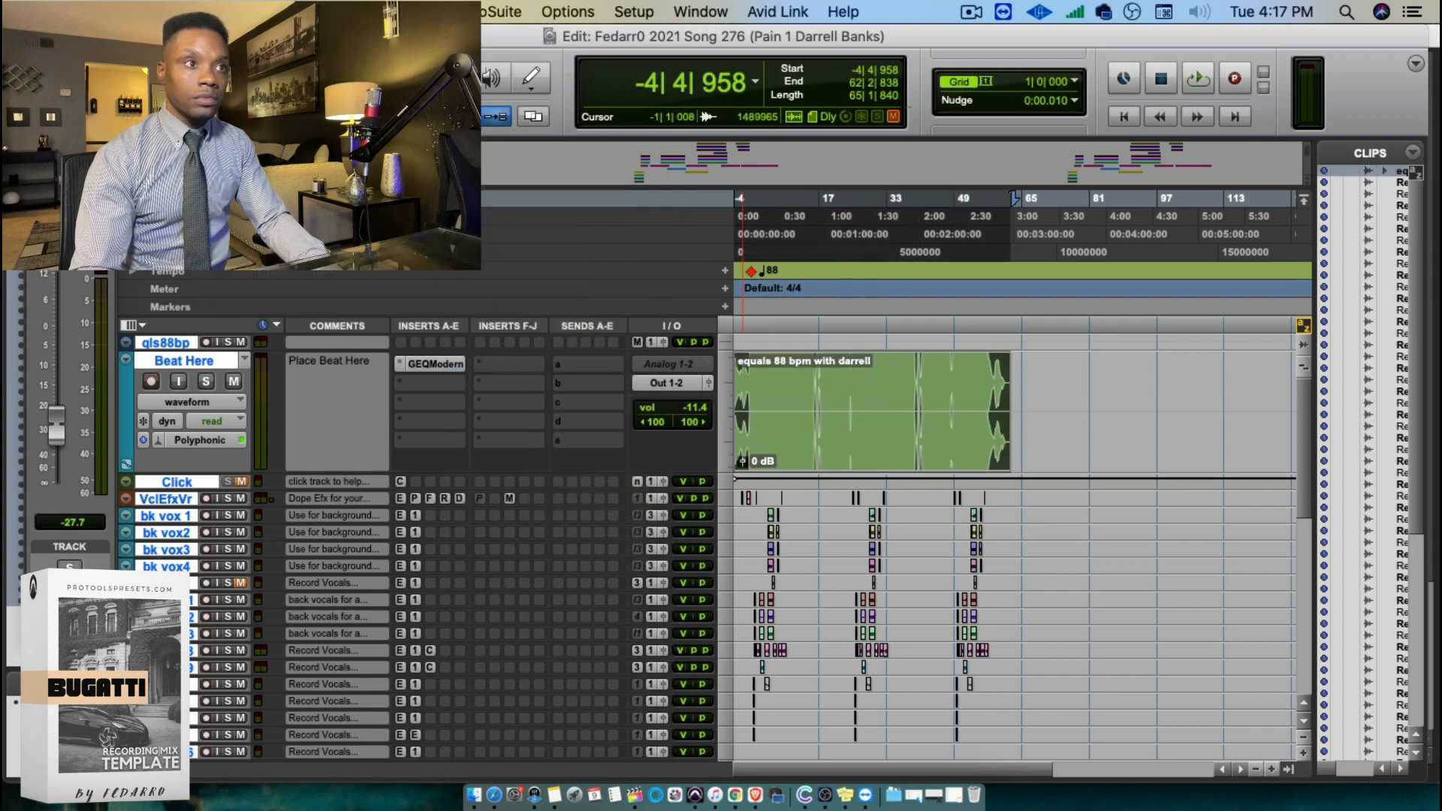
pyautogui.click(156, 12)
pyautogui.moveTo(159, 321)
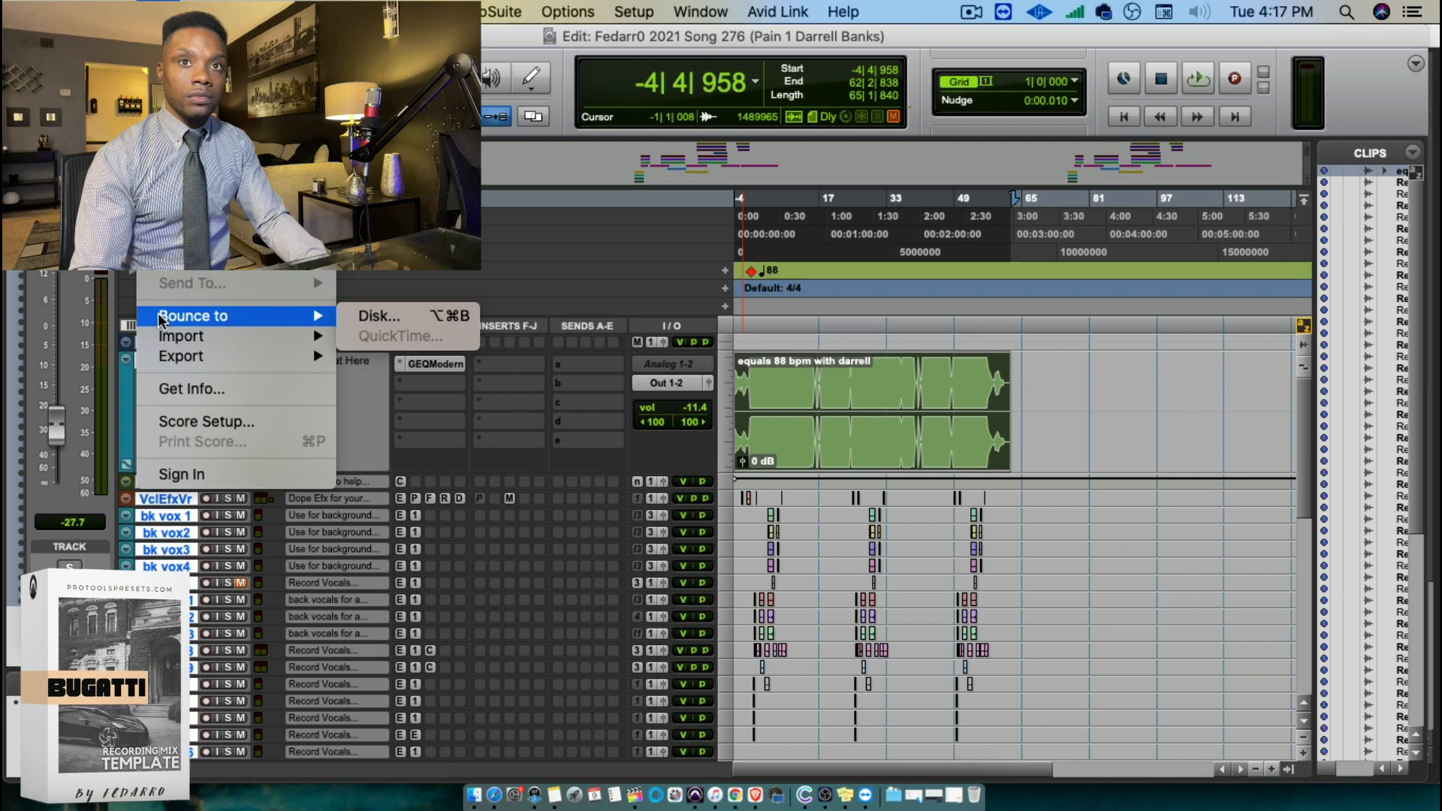
pyautogui.click(383, 316)
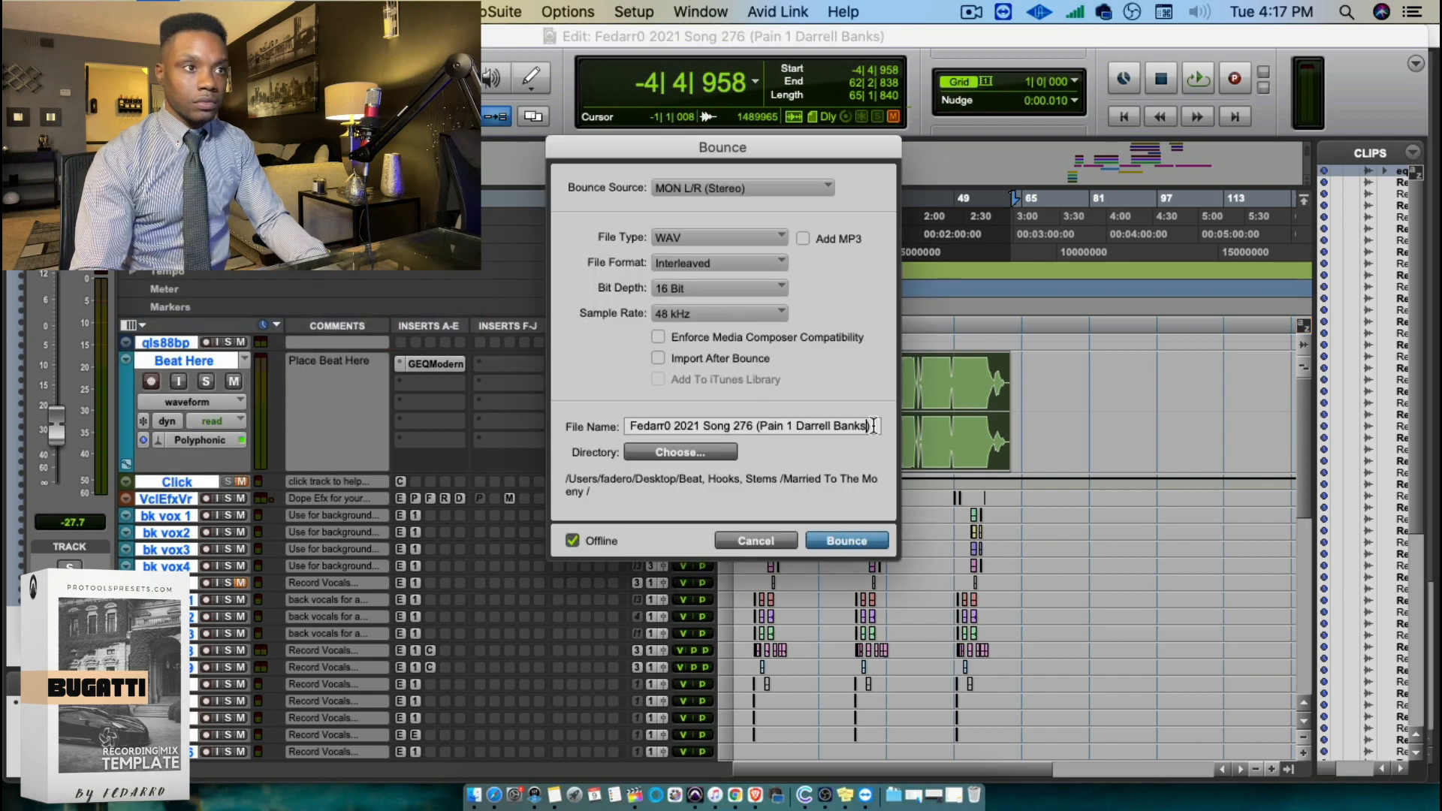
pyautogui.tripleClick(873, 426)
pyautogui.write('Weekends Only (Hook By Fedarro')
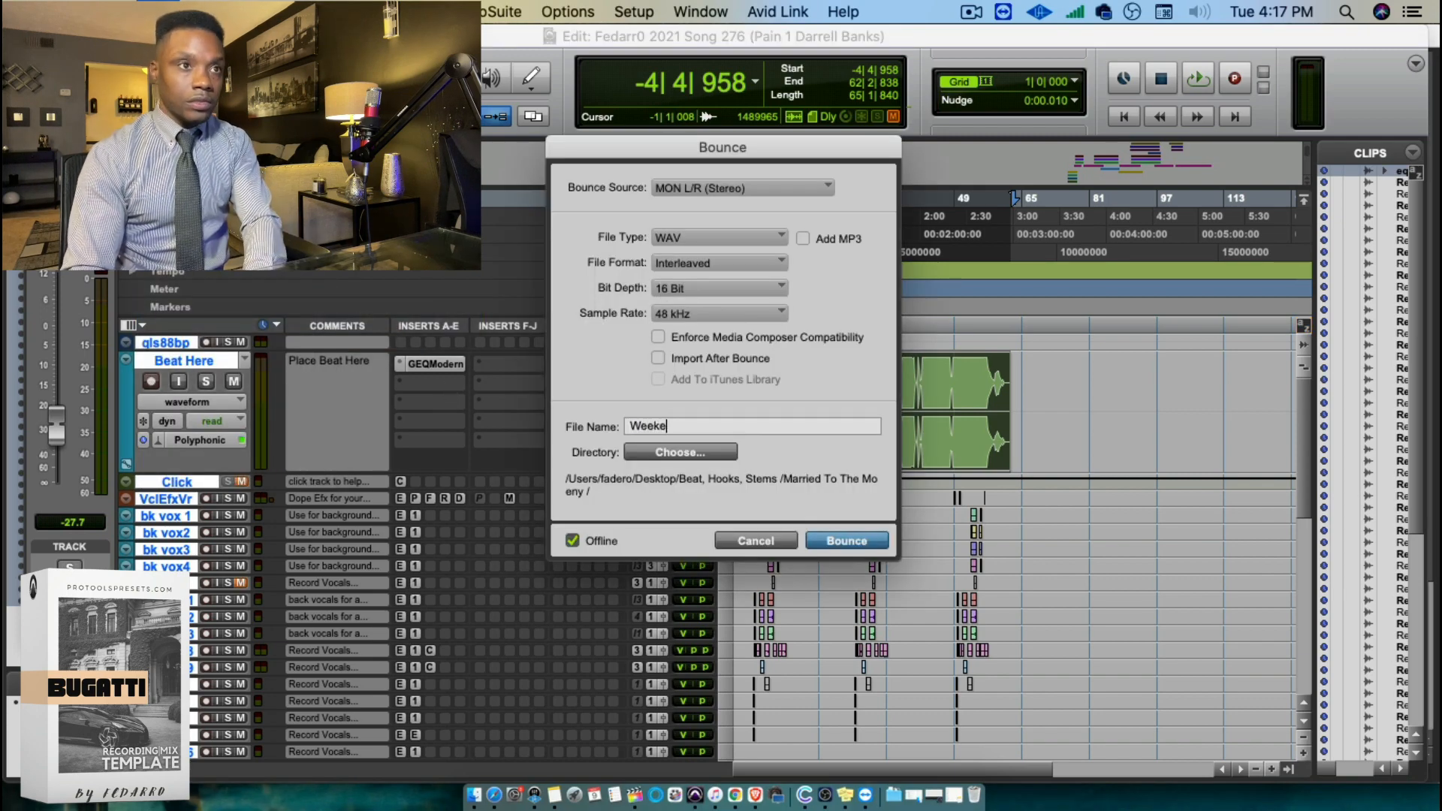